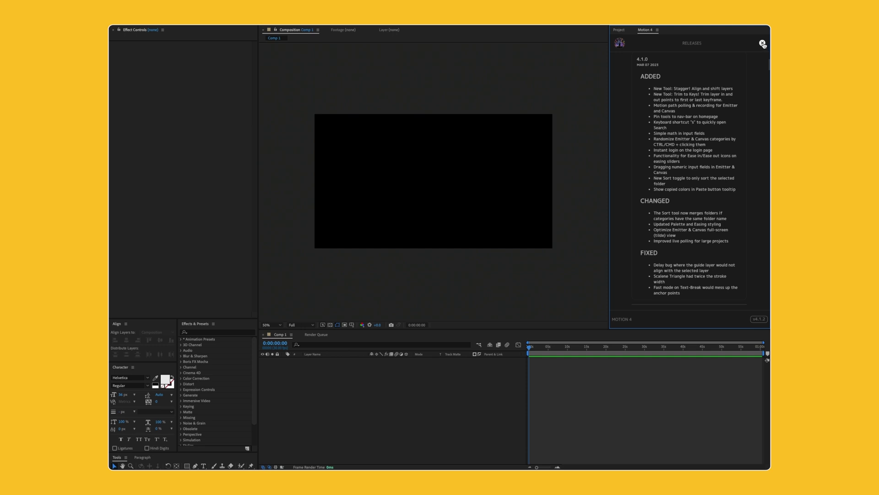
# Remove this computer's seat from the Motion 4 license and log back in with Instant Login
pyautogui.click(695, 91)
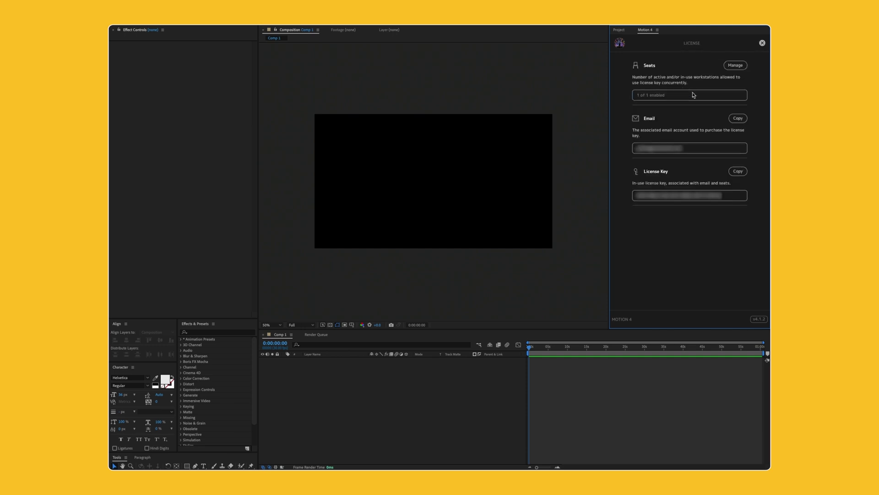
pyautogui.click(732, 67)
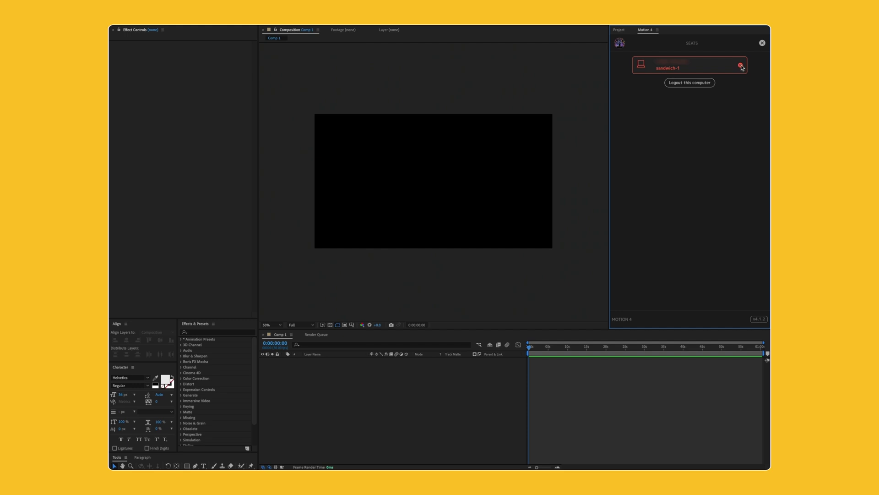
pyautogui.click(741, 67)
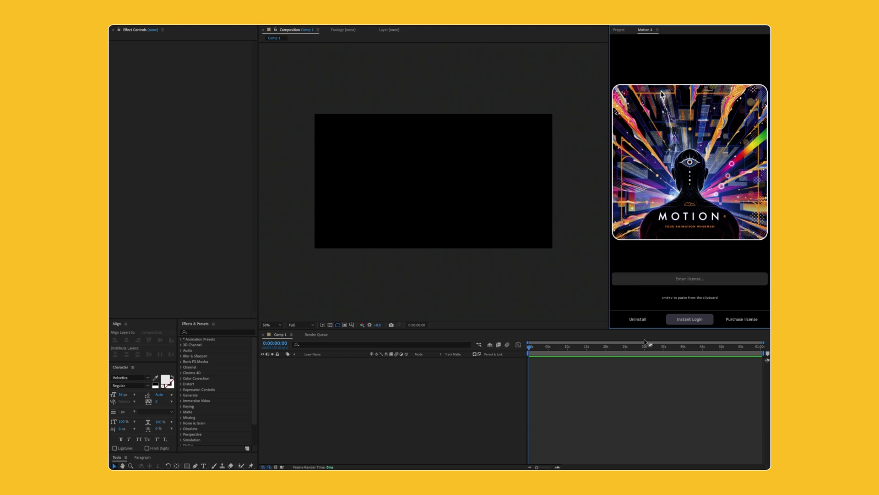
pyautogui.click(688, 320)
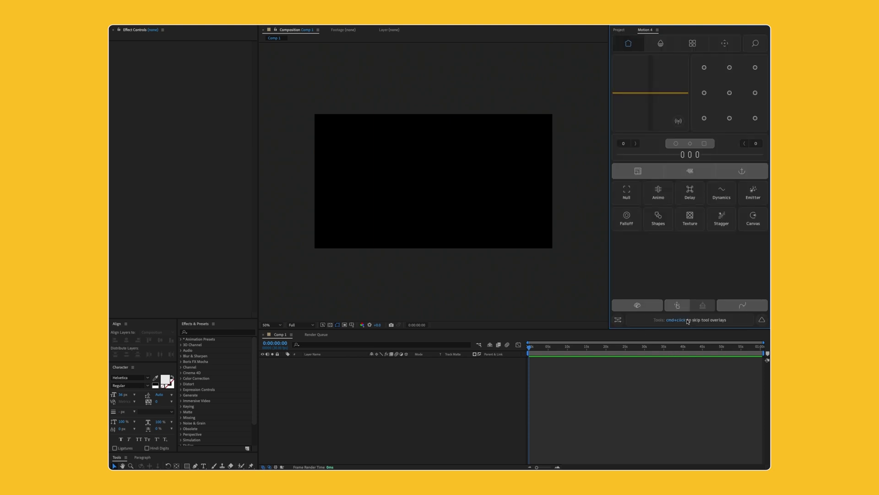
# Populate the composition with two circles side by side and a monkey face to their left
pyautogui.click(662, 225)
pyautogui.click(648, 155)
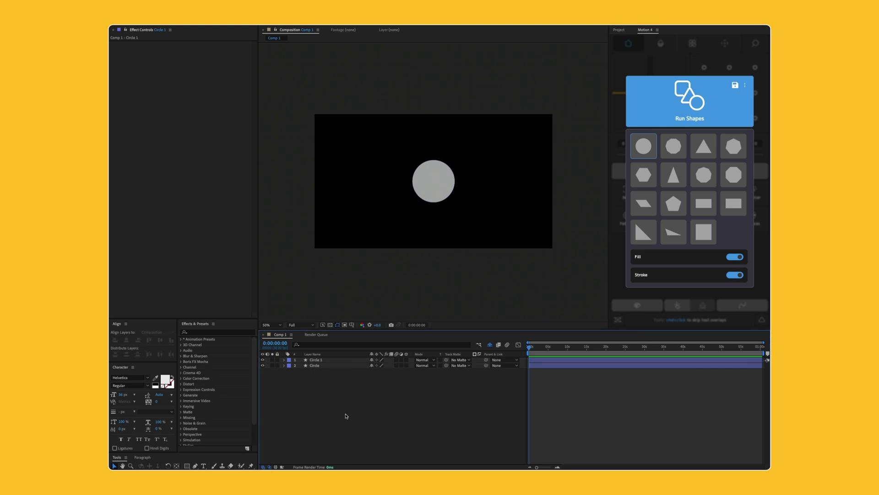
pyautogui.hotkey('ctrl', 'v')
pyautogui.moveTo(428, 188); pyautogui.dragTo(508, 183)
pyautogui.click(426, 409)
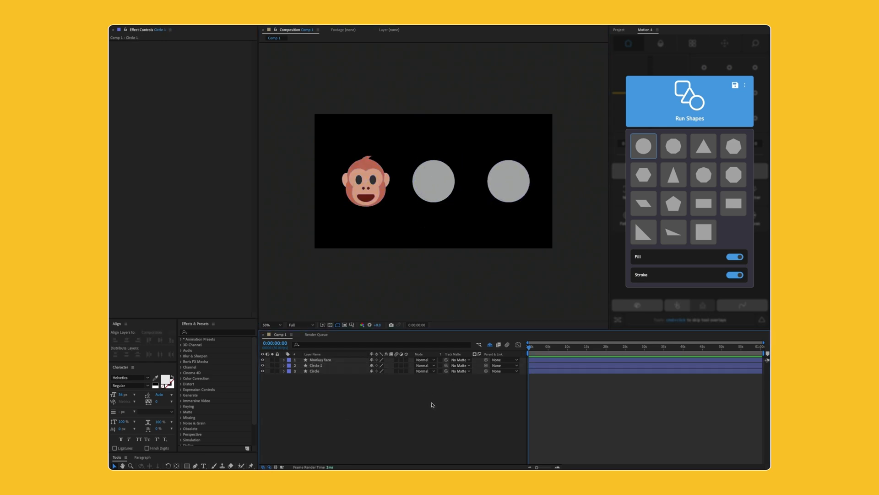
# Create a Focus group named "monkey" containing the monkey face layer
pyautogui.click(722, 45)
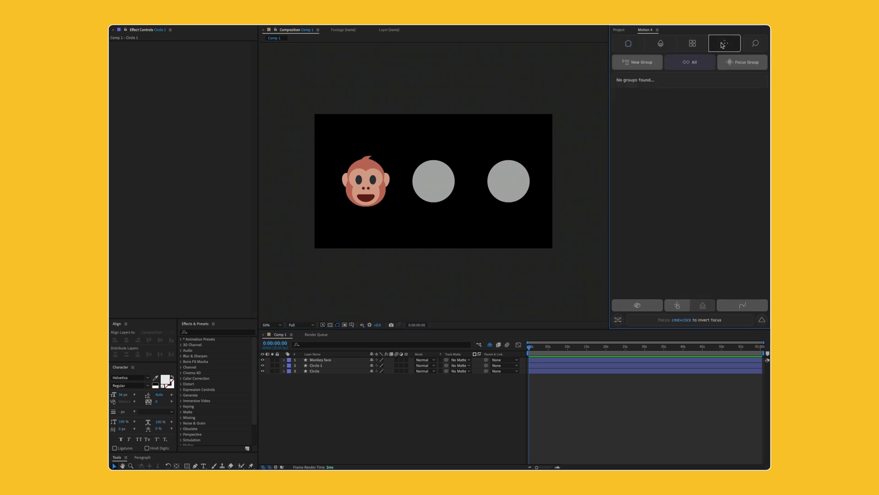
pyautogui.click(639, 61)
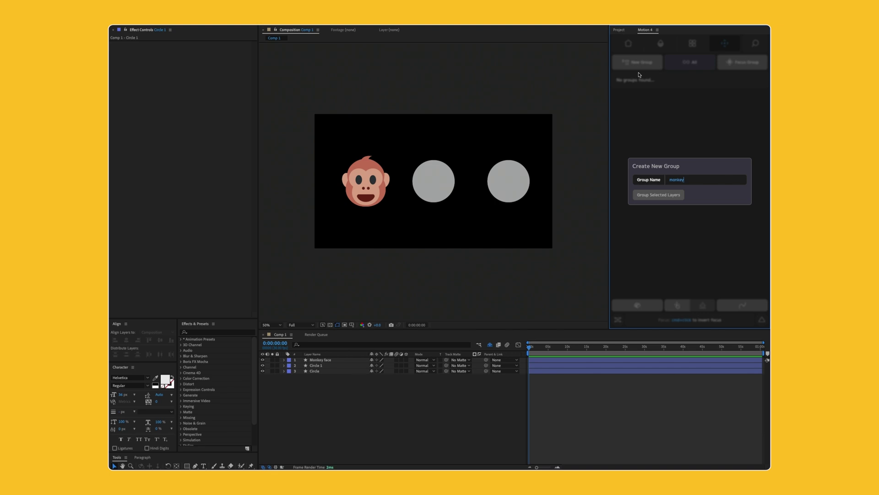
pyautogui.click(369, 187)
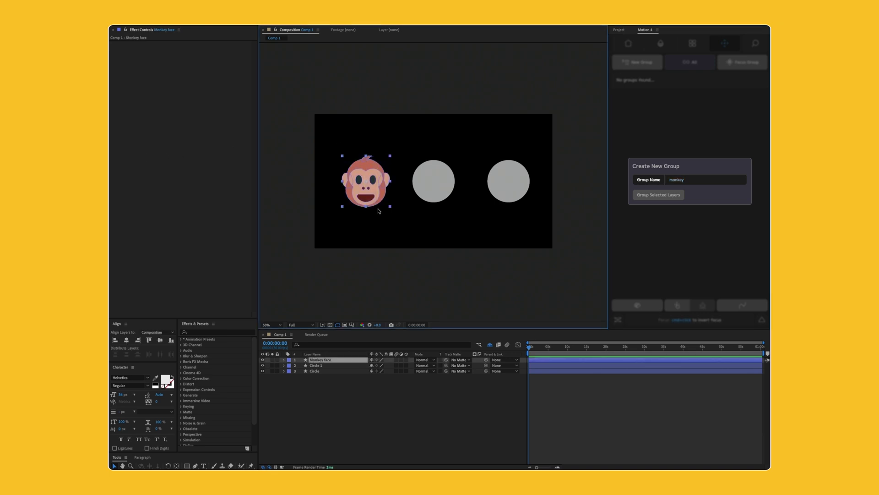
pyautogui.click(647, 194)
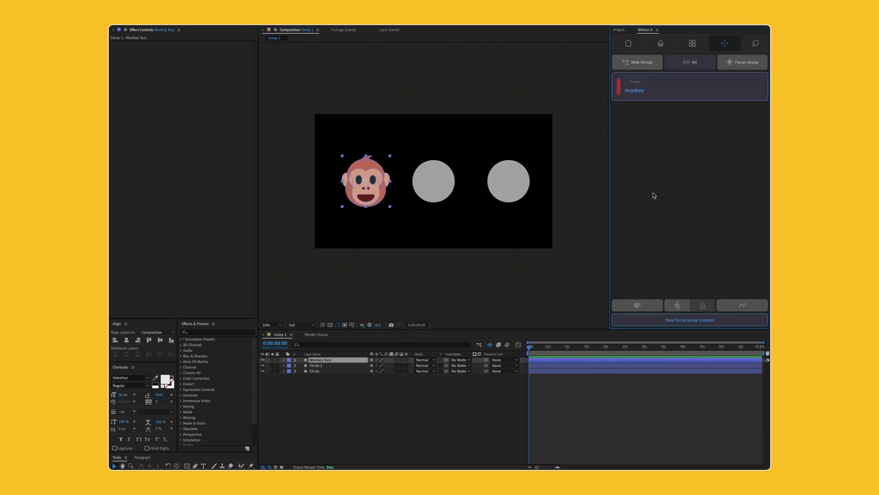
# Set the monkey group's color to green, applied to its layer as well
pyautogui.click(621, 90)
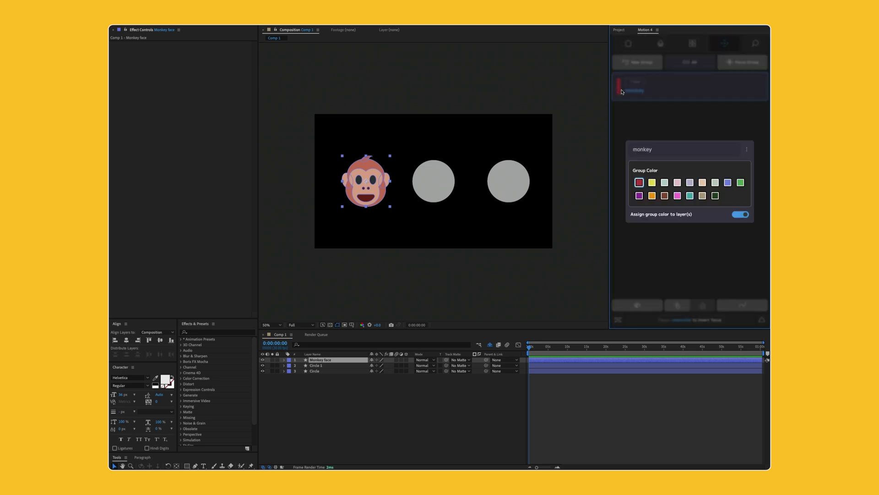
pyautogui.click(740, 182)
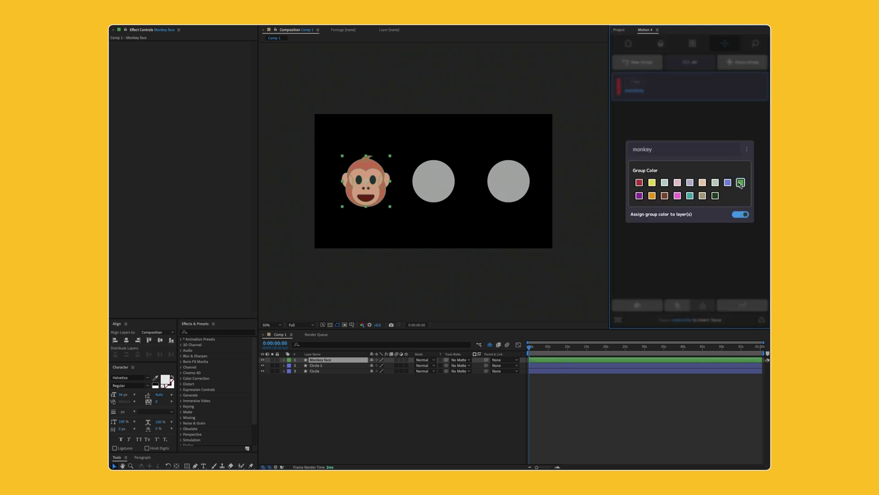
pyautogui.click(703, 108)
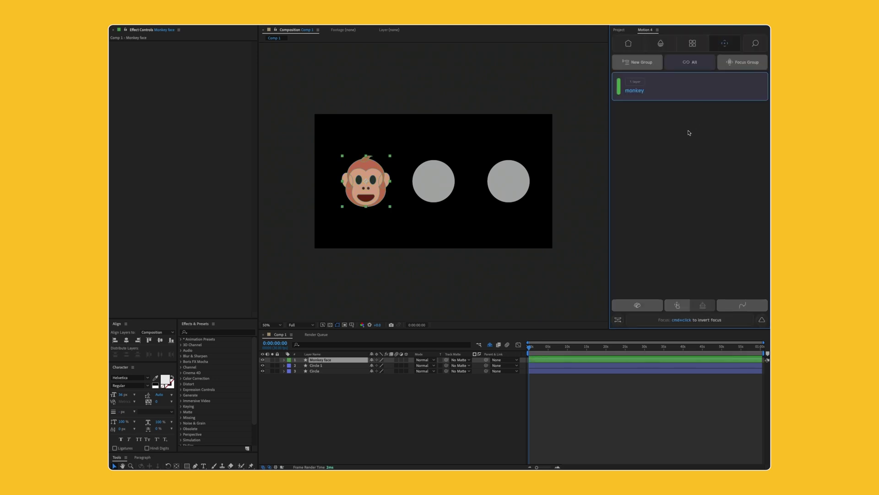
# Group the two circle layers into a new Focus group named "boring circles"
pyautogui.moveTo(435, 135); pyautogui.dragTo(519, 210)
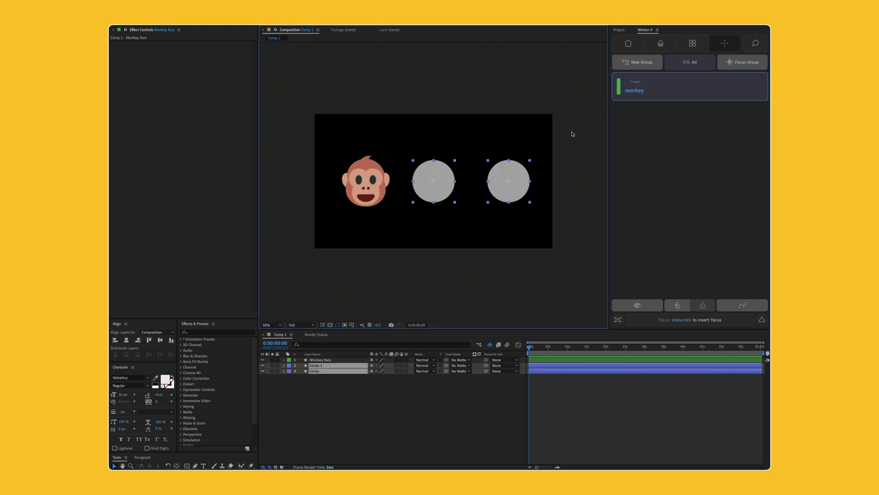
pyautogui.click(627, 68)
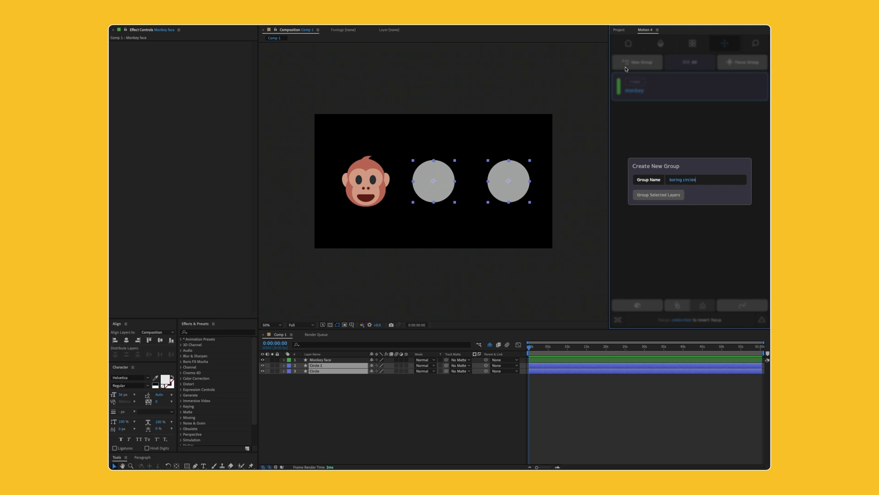
pyautogui.press('Return')
pyautogui.moveTo(681, 116)
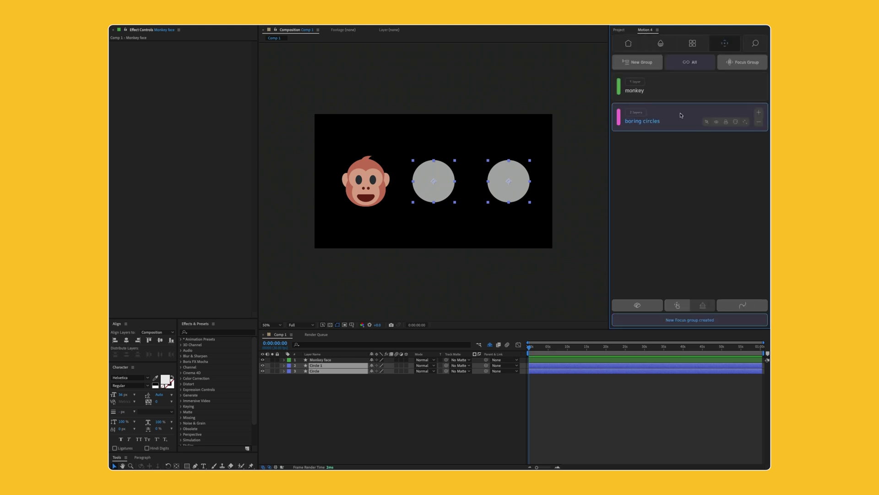
# Lock the layers of the boring circles group and make them shy
pyautogui.click(726, 122)
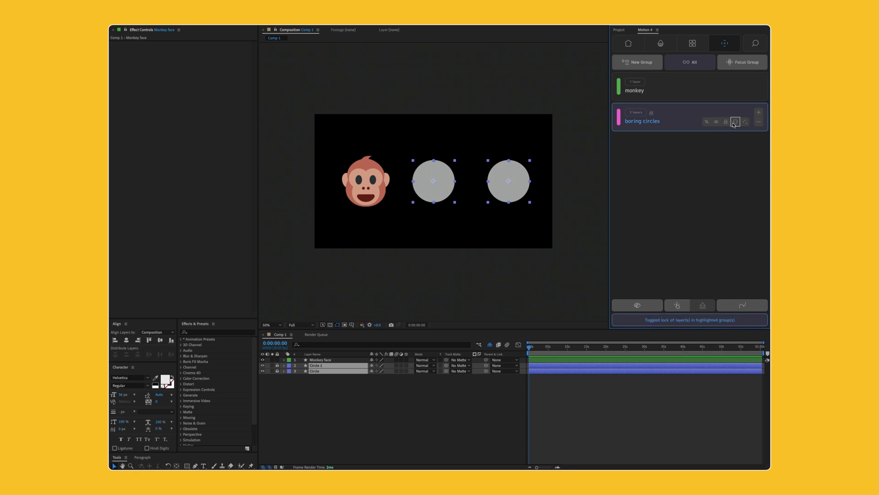
pyautogui.click(736, 122)
pyautogui.click(477, 400)
# Isolate the monkey group and the boring circles group in turn, and return from focus to the full composition
pyautogui.click(685, 89)
pyautogui.click(733, 66)
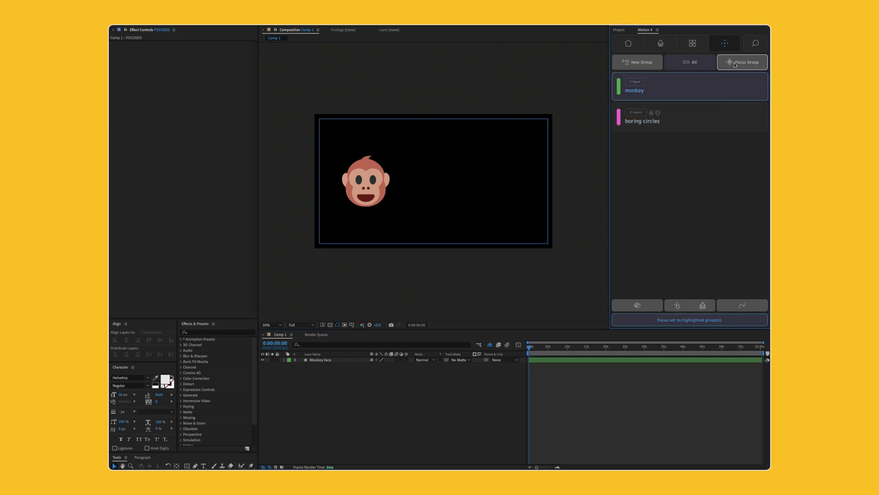
pyautogui.click(682, 119)
pyautogui.click(750, 66)
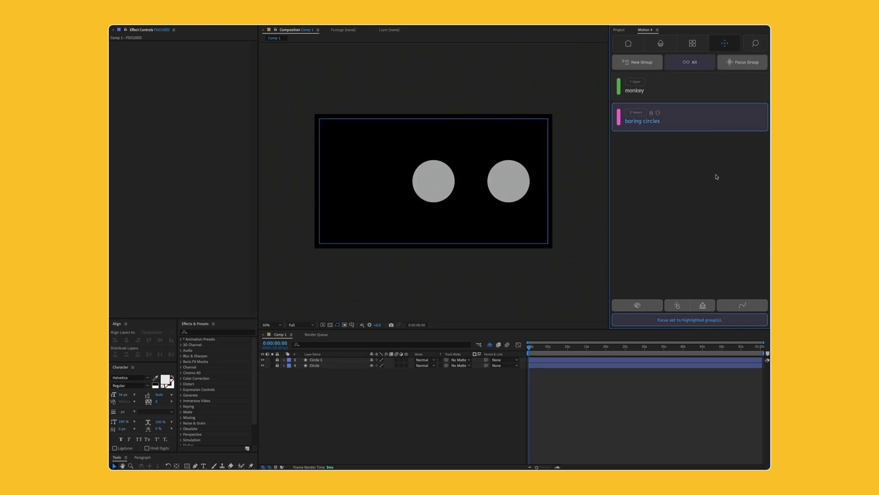
pyautogui.click(705, 302)
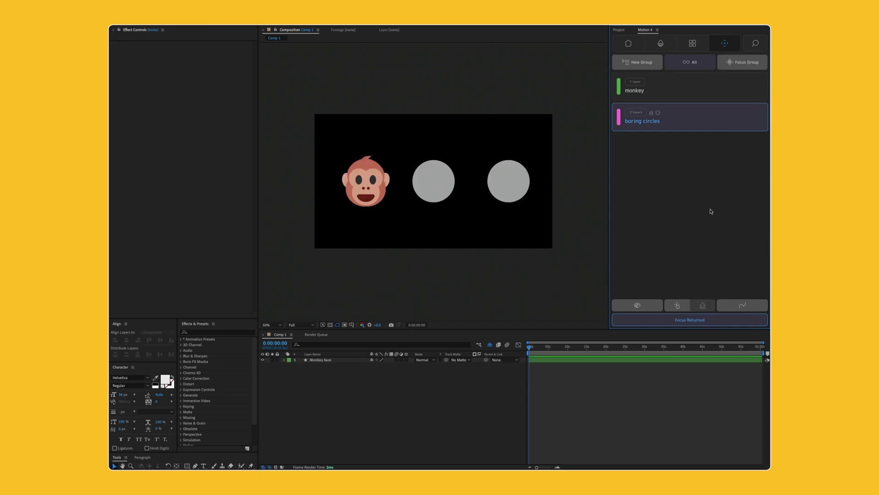
# Unlock the boring circles group and turn off its shy state
pyautogui.click(652, 113)
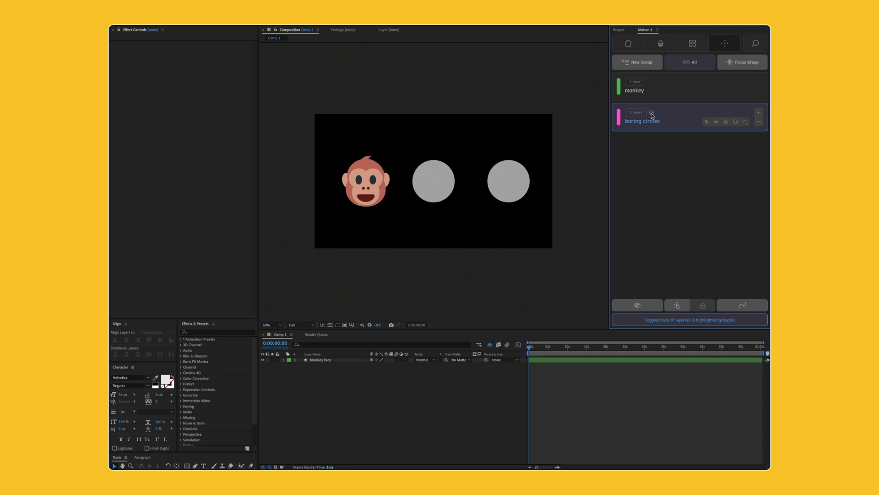
pyautogui.click(652, 113)
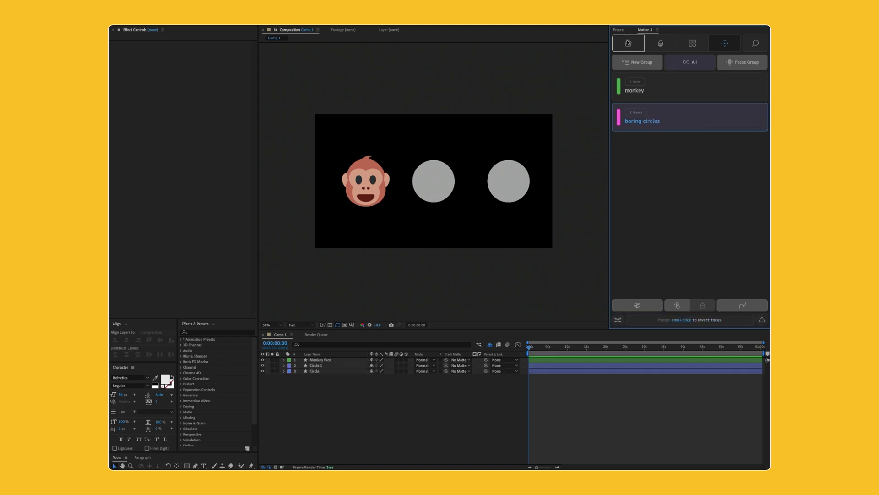
# Reorder the color palettes so that Open Sky comes first and Greyscale last
pyautogui.click(629, 44)
pyautogui.click(641, 303)
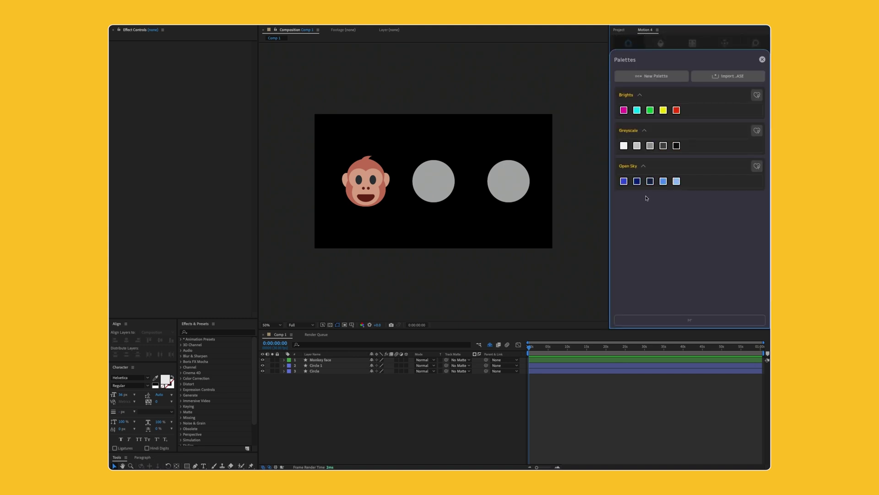
pyautogui.moveTo(658, 166); pyautogui.dragTo(657, 96)
pyautogui.moveTo(661, 137); pyautogui.dragTo(663, 189)
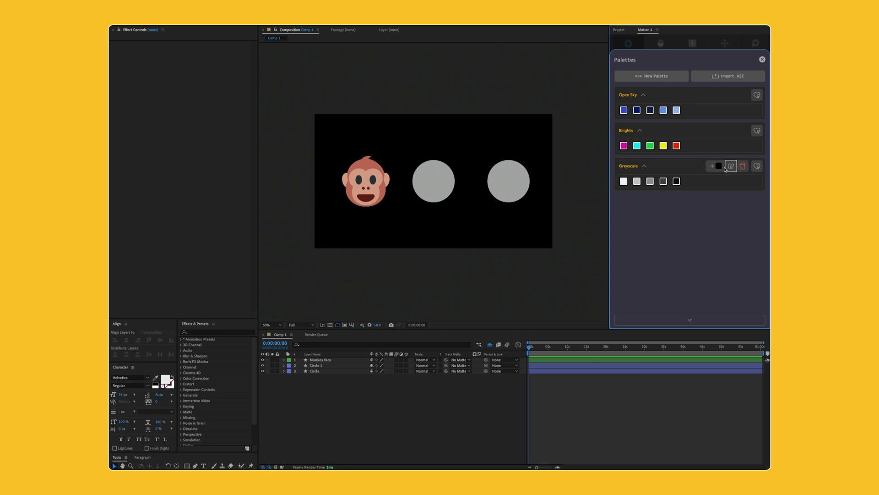
pyautogui.click(725, 43)
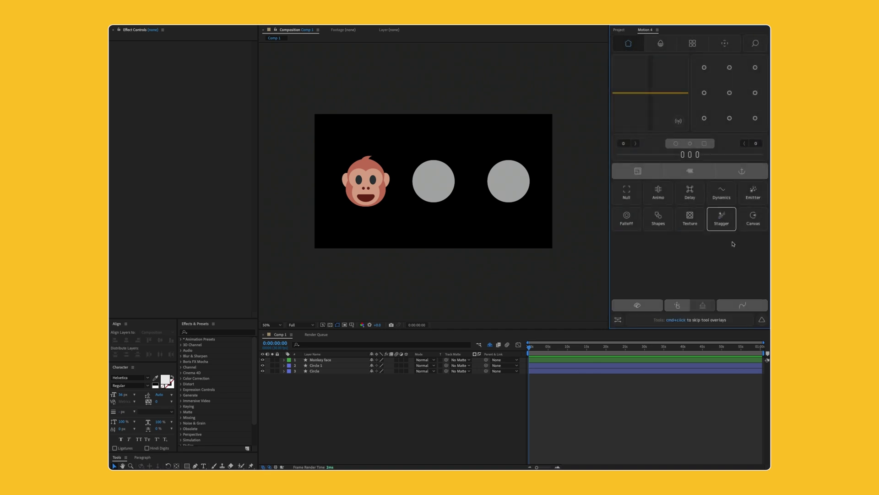
# View the easing presets in the Easing Library and close it
pyautogui.click(742, 305)
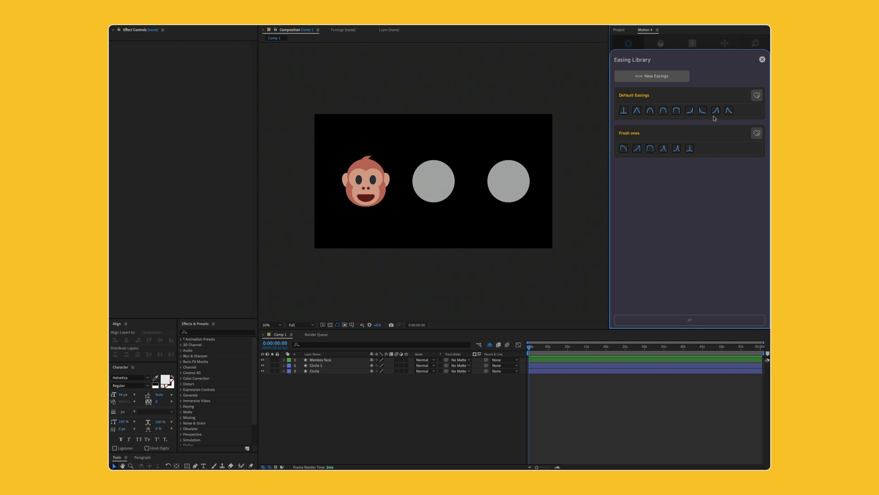
pyautogui.moveTo(717, 98)
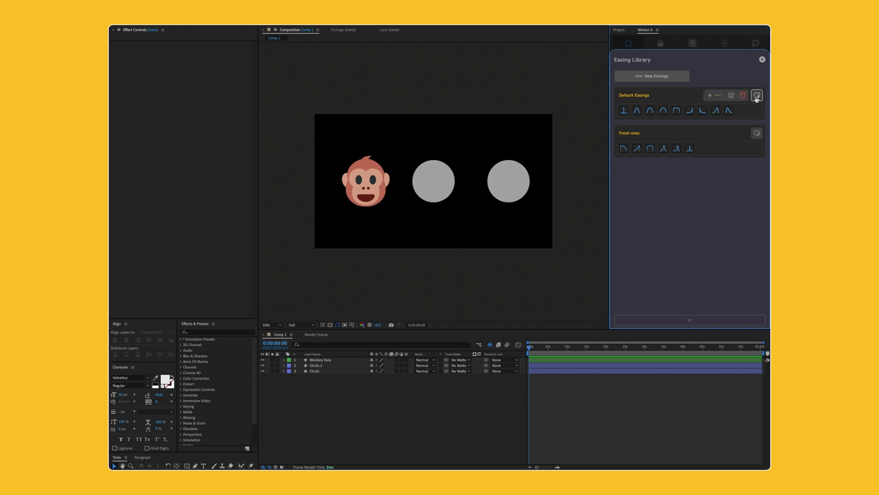
pyautogui.click(762, 60)
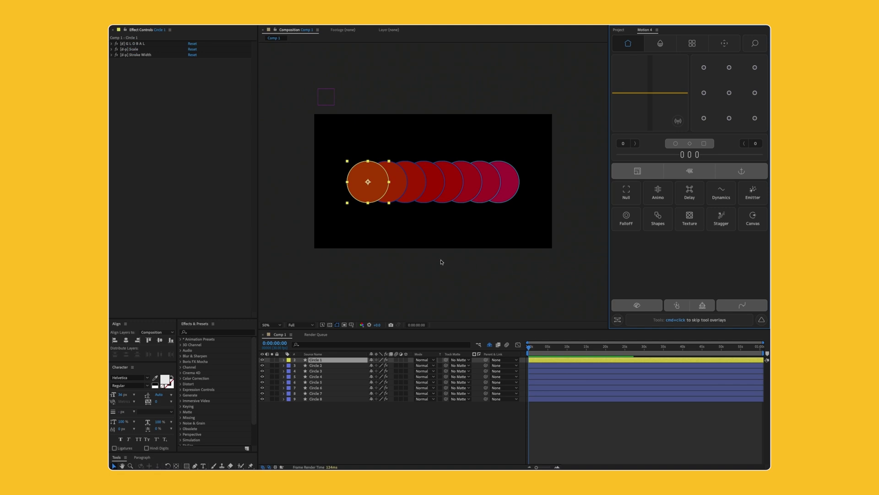
# Preview the animation of the row of overlapping circles
pyautogui.click(319, 218)
pyautogui.click(412, 426)
pyautogui.press('space')
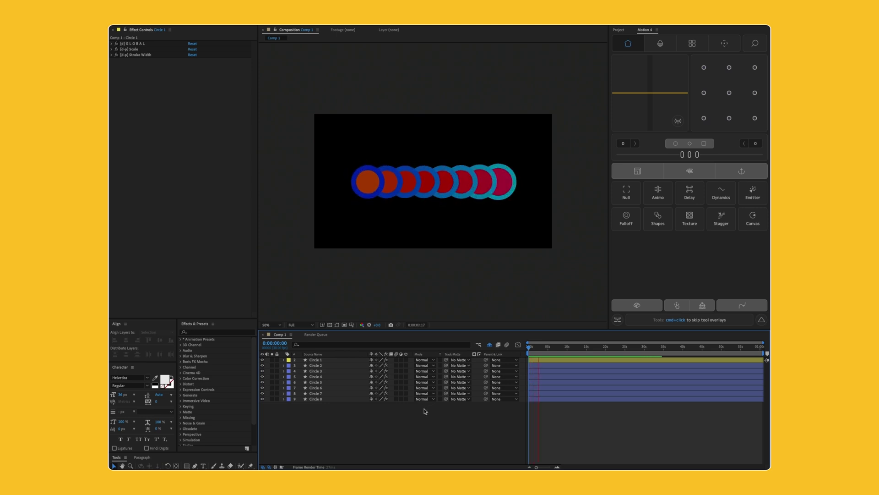
pyautogui.press('space')
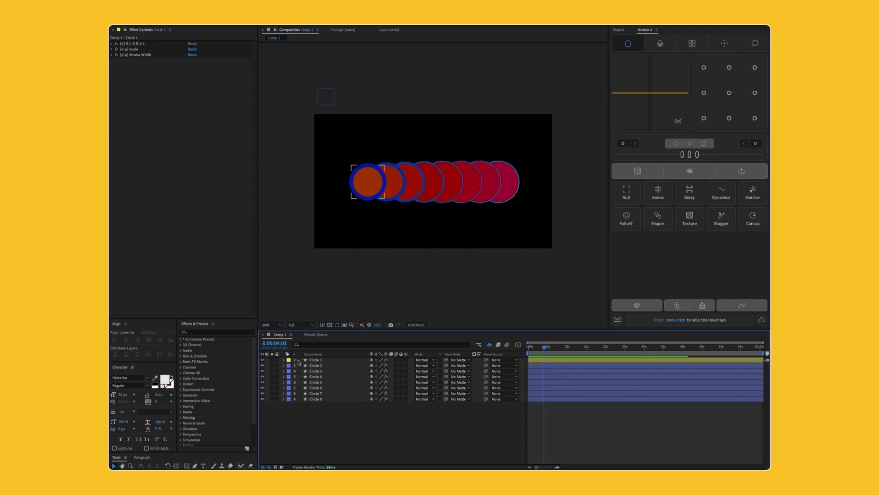
# Stagger all eight circle layers in ascending order at a 30-frame interval, starting from the playhead at 0:00:04:01
pyautogui.moveTo(318, 424); pyautogui.dragTo(324, 356)
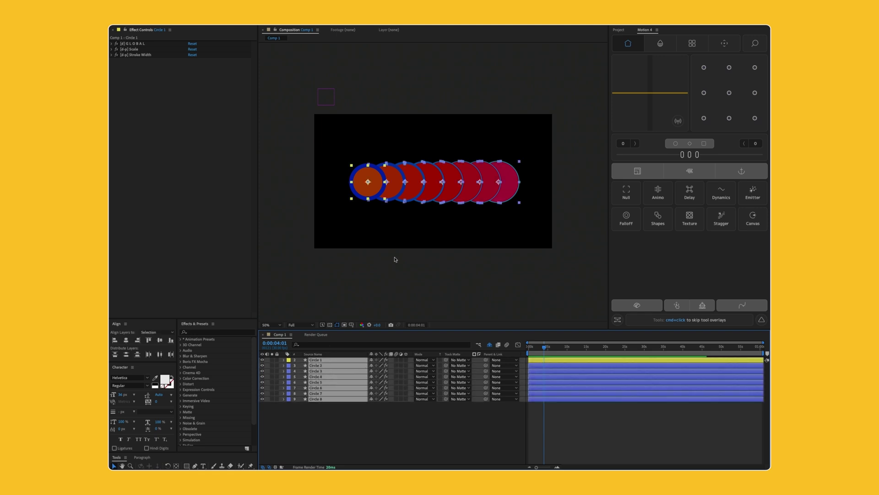
pyautogui.click(723, 219)
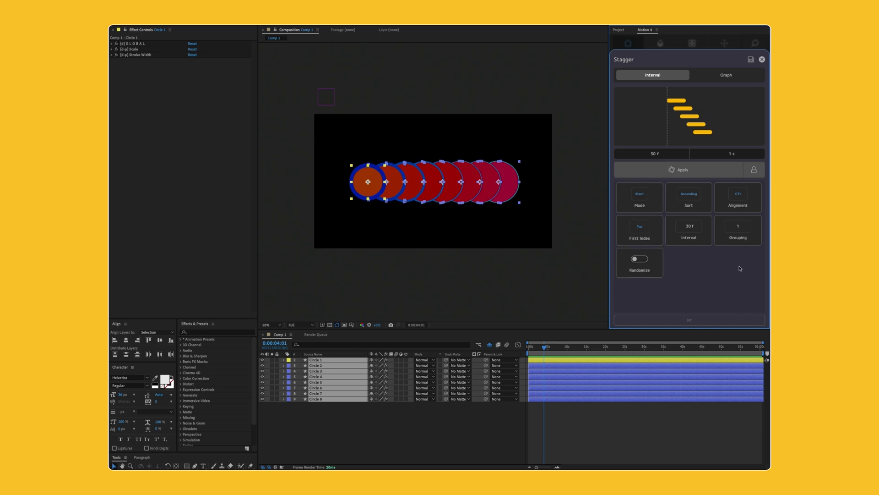
pyautogui.click(681, 170)
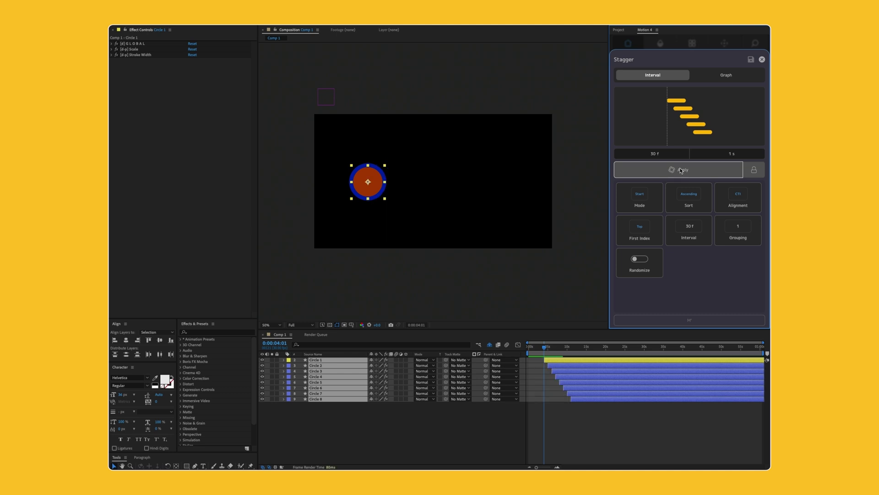
# Reapply the stagger with the playhead at 0:00:14:15 and return the playhead to the start of the timeline
pyautogui.moveTo(541, 348); pyautogui.dragTo(585, 348)
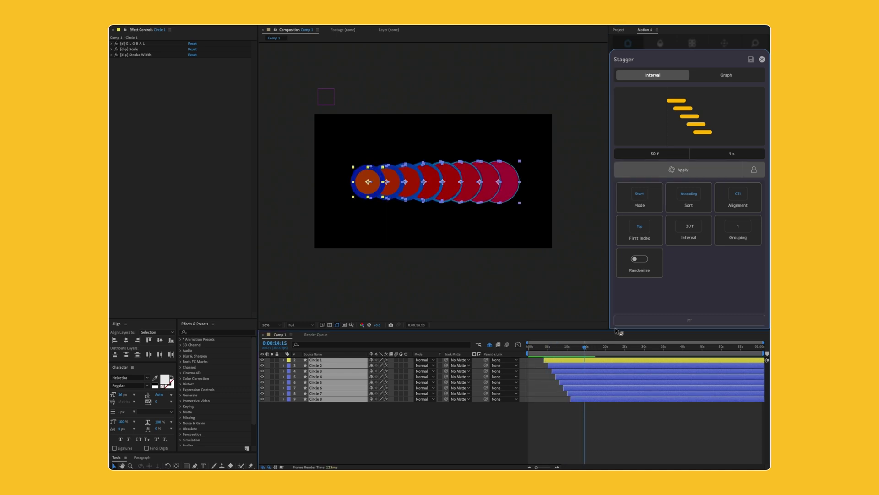
pyautogui.click(701, 172)
pyautogui.moveTo(586, 349); pyautogui.dragTo(529, 348)
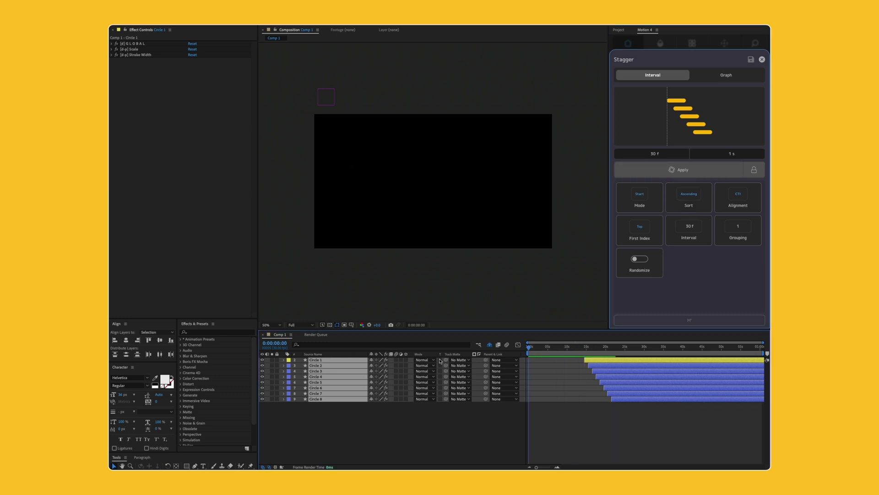
# Apply the 30-frame stagger from the start of the timeline and set Layer alignment with automatic applying locked on
pyautogui.click(673, 172)
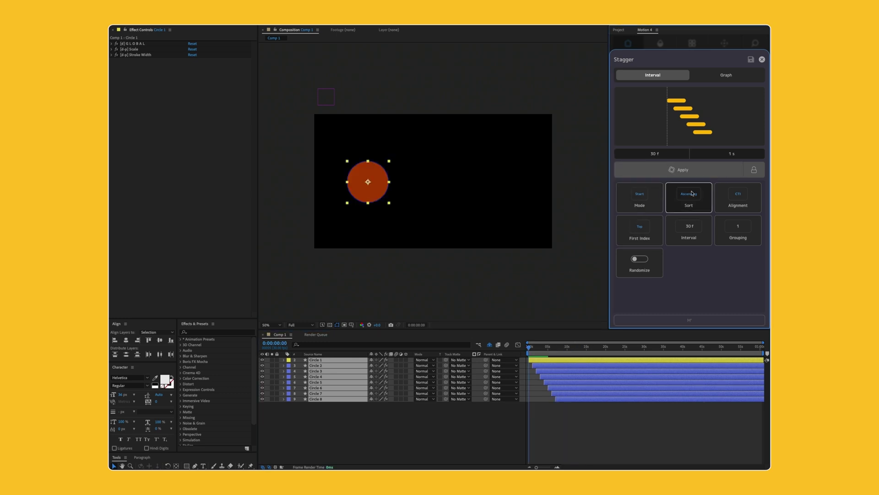
pyautogui.click(740, 199)
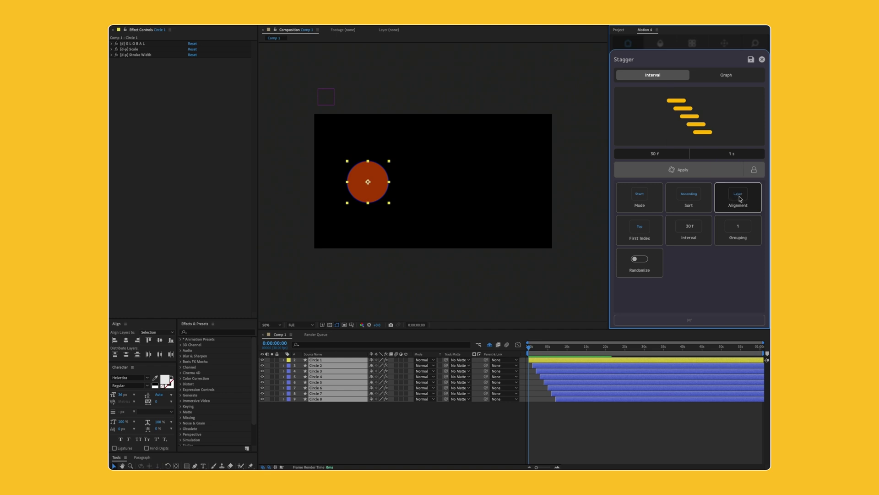
pyautogui.click(755, 170)
# Toggle the stagger's sort order back and forth, returning it to Ascending
pyautogui.click(693, 207)
pyautogui.click(692, 207)
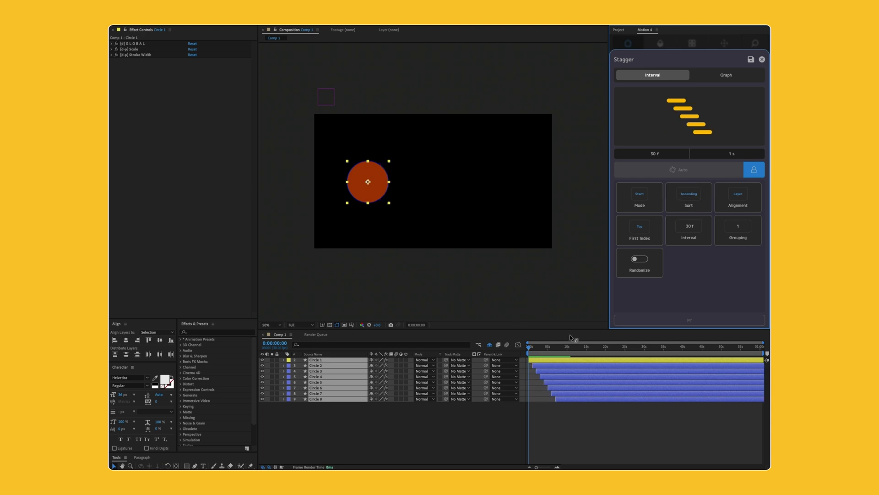
pyautogui.click(687, 206)
pyautogui.click(688, 206)
# Set the stagger interval between the circle layers to 24 frames
pyautogui.click(689, 241)
pyautogui.moveTo(628, 264)
pyautogui.mouseDown()
pyautogui.moveTo(662, 264)
pyautogui.moveTo(627, 264)
pyautogui.mouseUp()
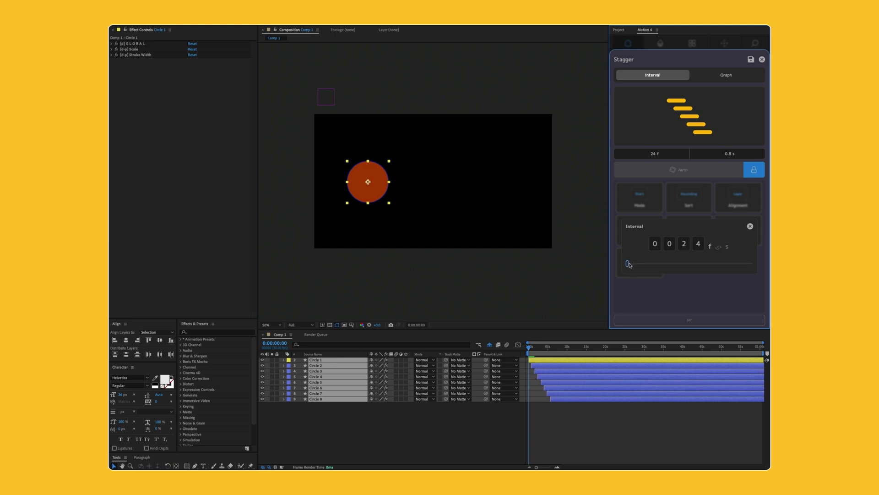
pyautogui.click(749, 226)
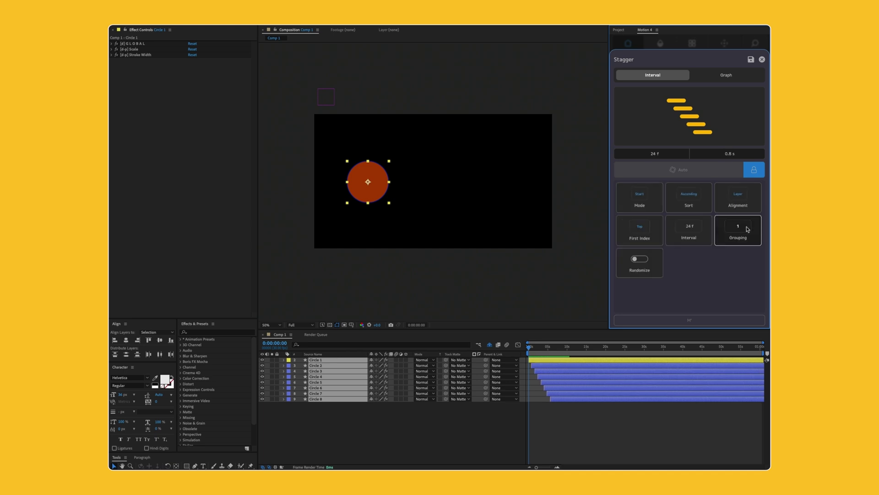
# Randomize the stagger order of the circle layers several times and turn the randomization off again
pyautogui.click(640, 259)
pyautogui.click(640, 259)
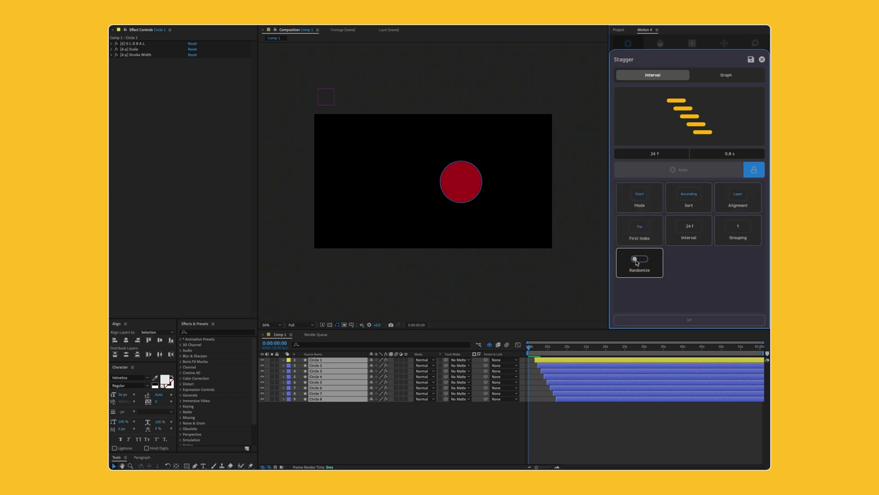
pyautogui.click(637, 261)
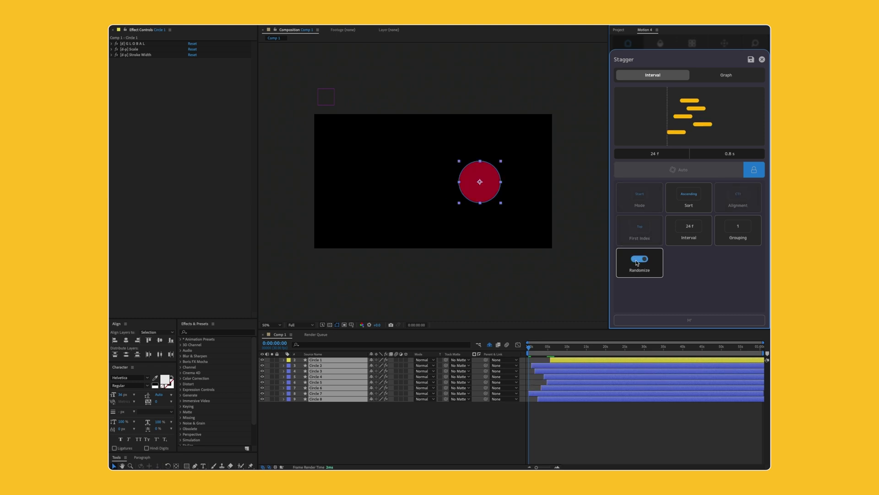
pyautogui.click(637, 261)
pyautogui.click(637, 262)
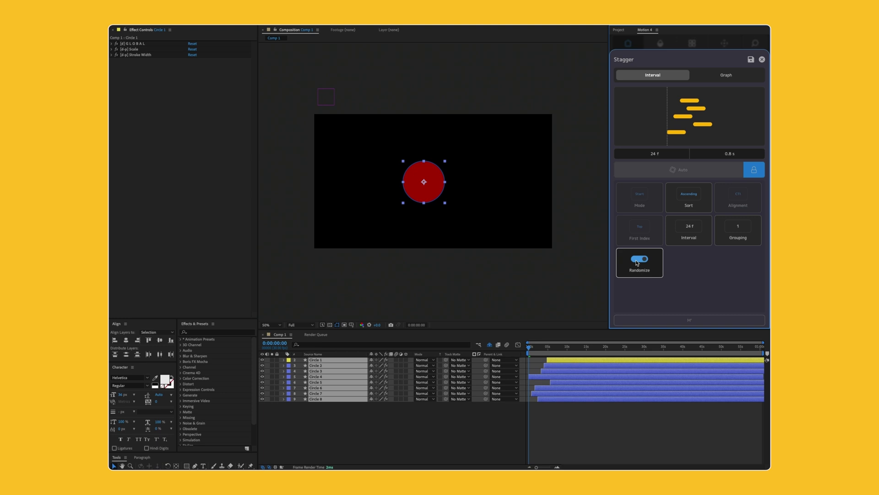
pyautogui.click(636, 261)
pyautogui.click(636, 261)
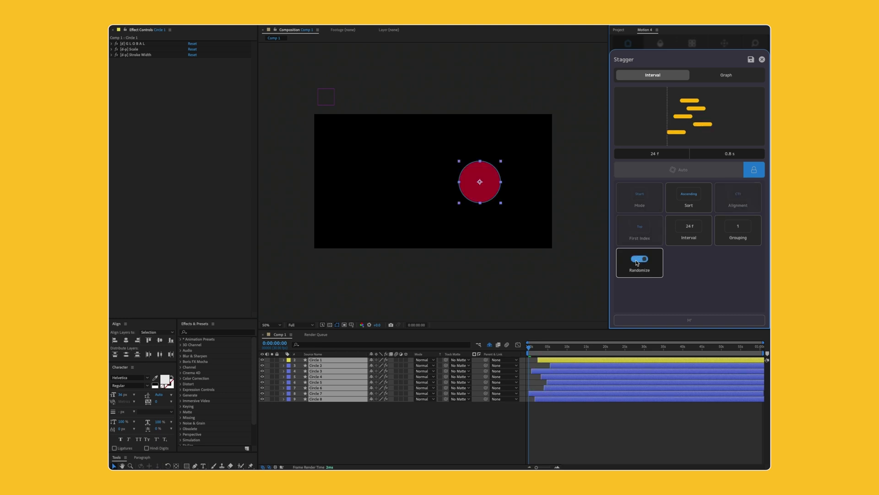
pyautogui.click(636, 261)
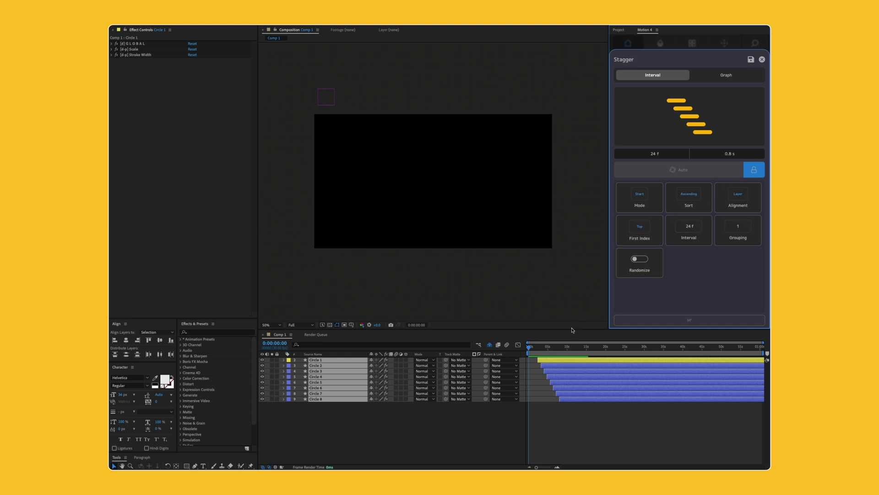
# Align the stagger to the CTI at the start of the timeline and preview the circle animation
pyautogui.click(733, 202)
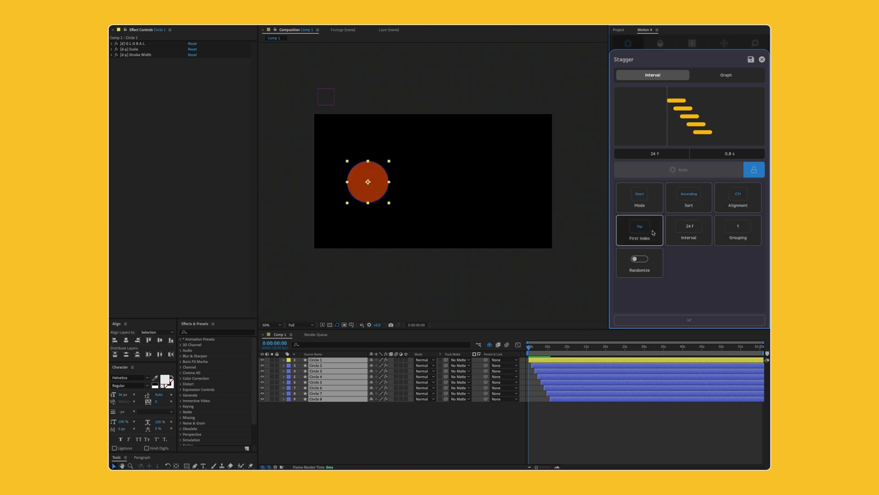
pyautogui.moveTo(535, 347)
pyautogui.mouseDown()
pyautogui.moveTo(587, 347)
pyautogui.moveTo(529, 347)
pyautogui.mouseUp()
pyautogui.press('space')
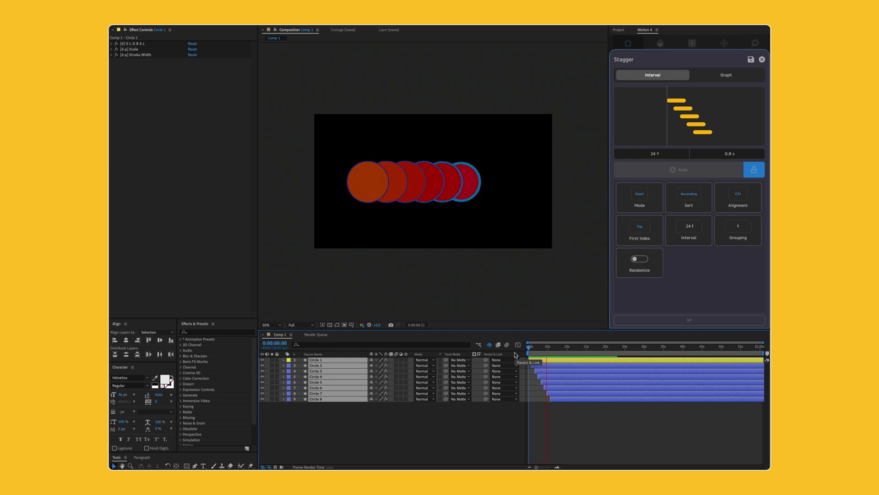
pyautogui.press('space')
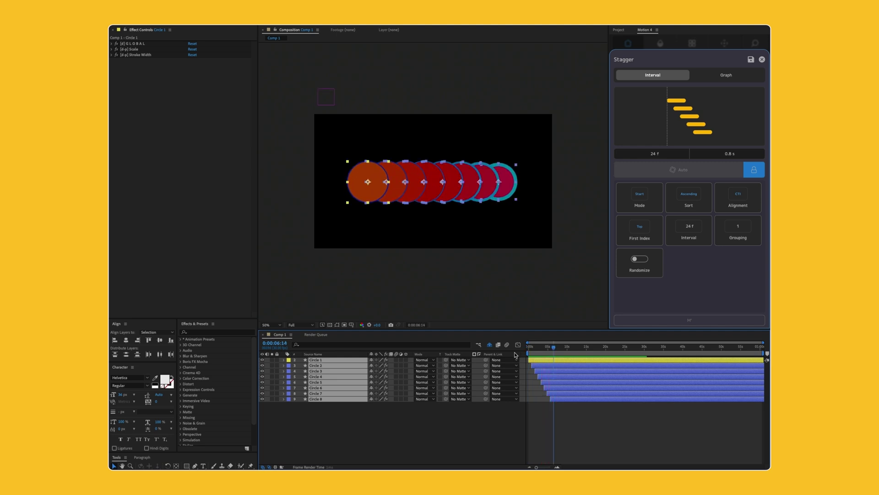
# Switch the stagger to Graph mode with Layer alignment and lock automatic applying on for the graph
pyautogui.click(760, 169)
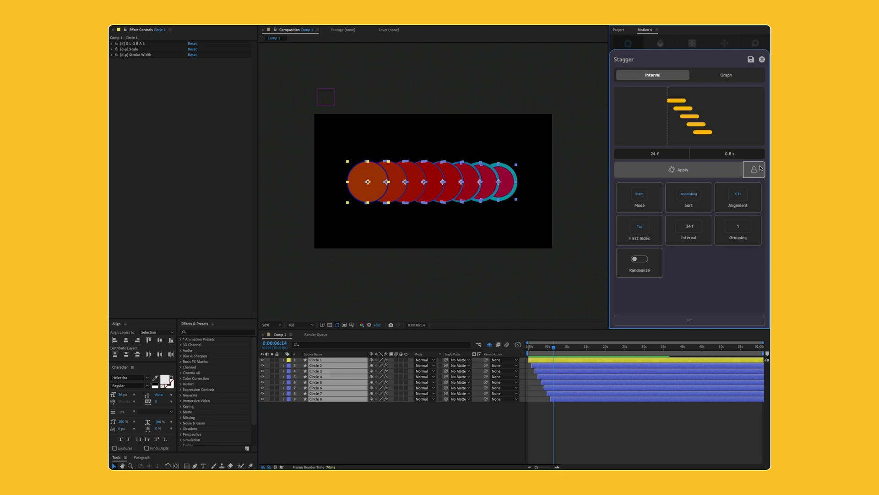
pyautogui.click(725, 76)
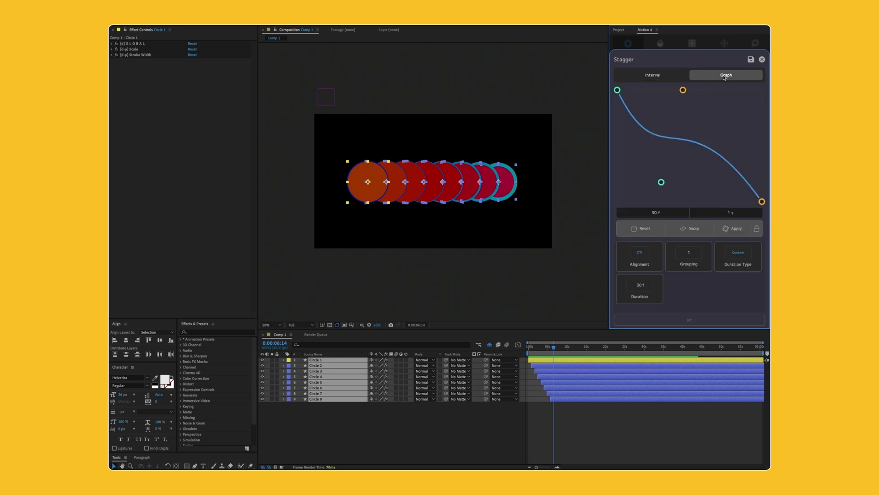
pyautogui.click(639, 266)
pyautogui.moveTo(409, 429); pyautogui.dragTo(347, 354)
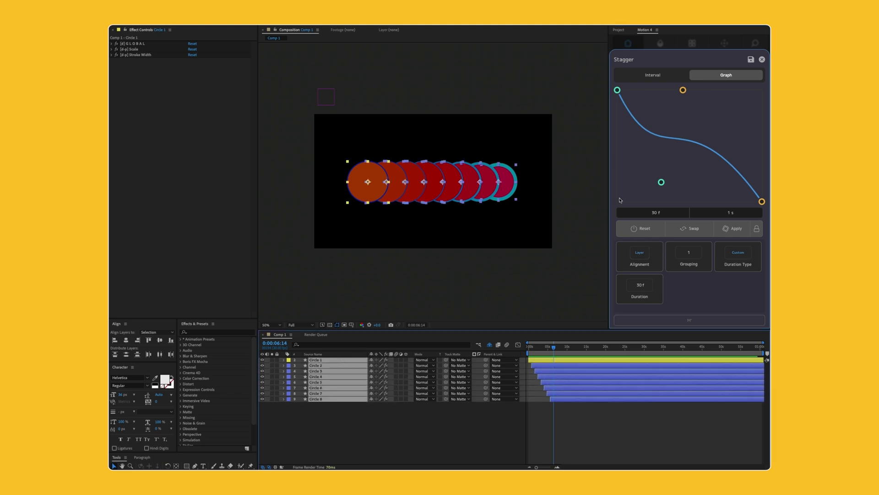
pyautogui.click(758, 231)
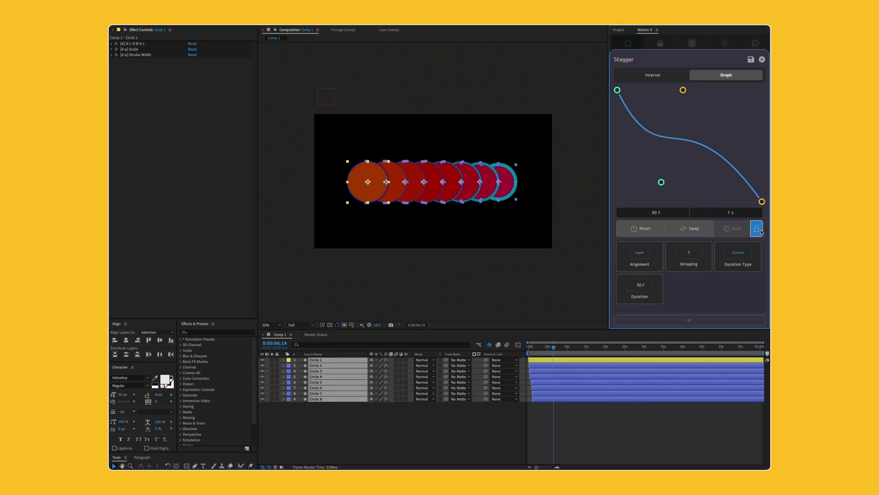
# Steepen the start of the stagger curve with its first handle and set the duration to about 273 frames
pyautogui.moveTo(662, 182); pyautogui.dragTo(628, 198)
pyautogui.click(646, 298)
pyautogui.moveTo(622, 294); pyautogui.dragTo(629, 294)
pyautogui.moveTo(639, 295); pyautogui.dragTo(647, 297)
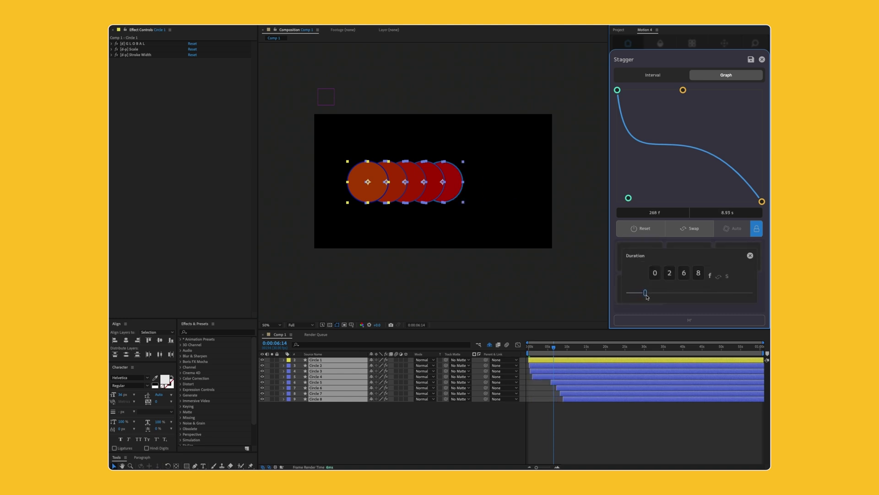
# Reshape the stagger curve with both handles so it drops steeply and flattens toward its end, trying the swapped direction in between
pyautogui.moveTo(628, 197); pyautogui.dragTo(672, 152)
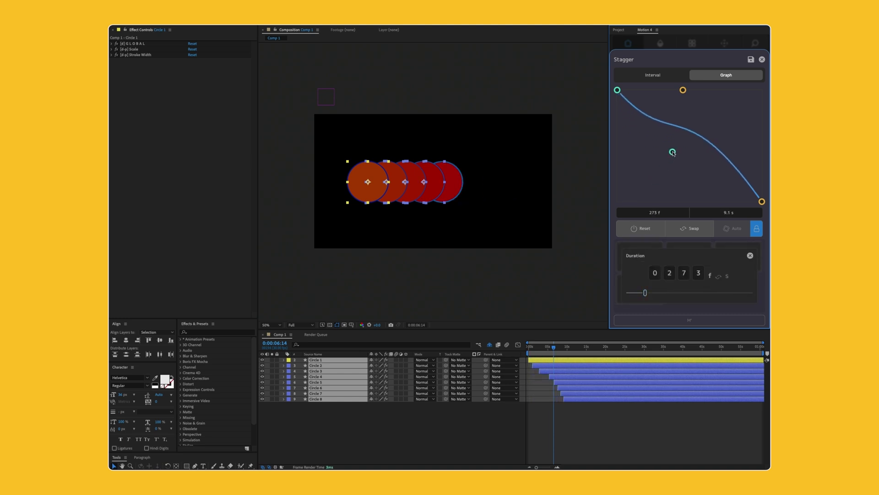
pyautogui.moveTo(685, 91); pyautogui.dragTo(674, 201)
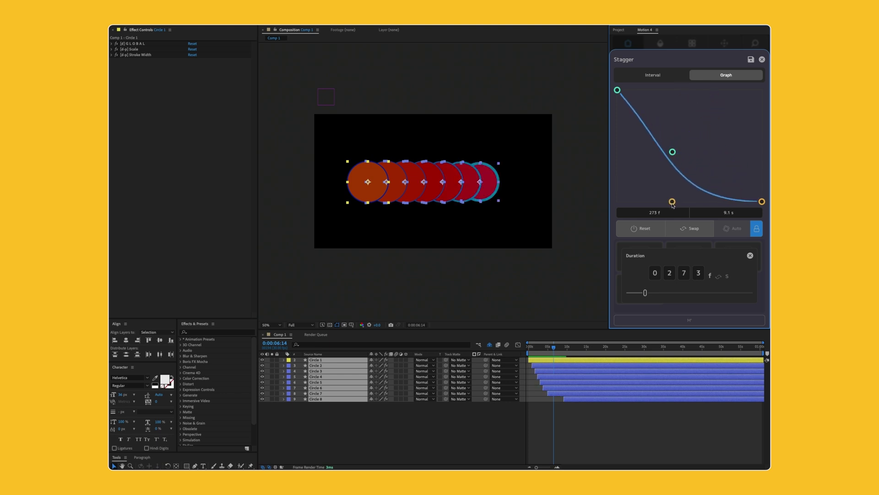
pyautogui.click(683, 231)
pyautogui.click(683, 232)
pyautogui.moveTo(672, 202); pyautogui.dragTo(640, 183)
# Set the graph stagger's duration to 101 frames
pyautogui.click(634, 286)
pyautogui.moveTo(645, 292)
pyautogui.mouseDown()
pyautogui.moveTo(689, 296)
pyautogui.moveTo(629, 296)
pyautogui.moveTo(635, 297)
pyautogui.mouseUp()
pyautogui.click(658, 244)
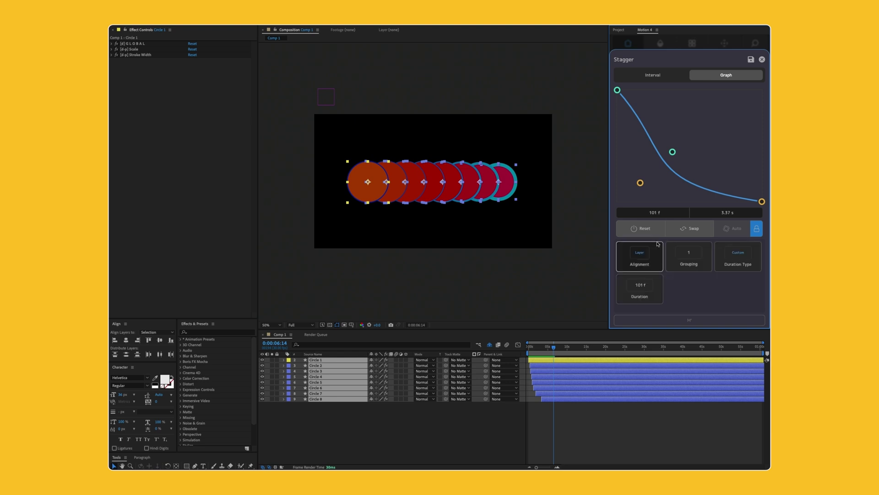
# Try other grouping values for the stagger and restore the grouping to 1
pyautogui.click(678, 266)
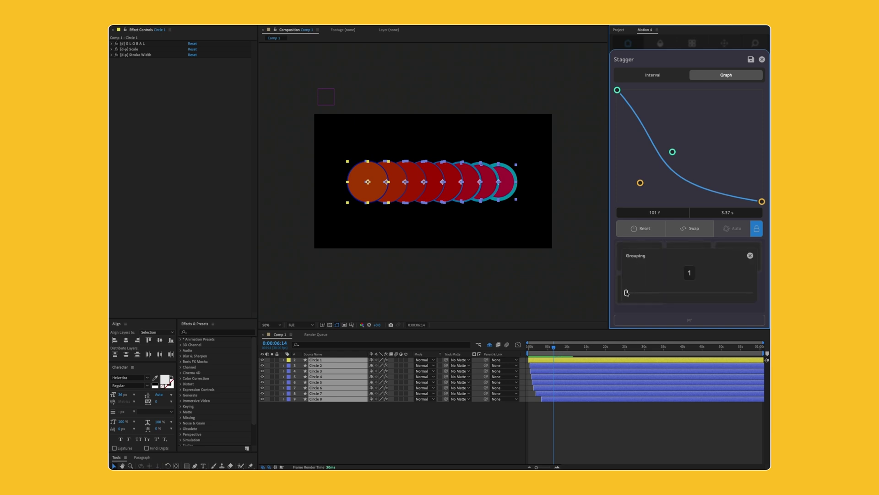
pyautogui.moveTo(630, 293); pyautogui.dragTo(644, 293)
pyautogui.click(679, 246)
pyautogui.click(667, 250)
pyautogui.click(691, 281)
pyautogui.click(751, 256)
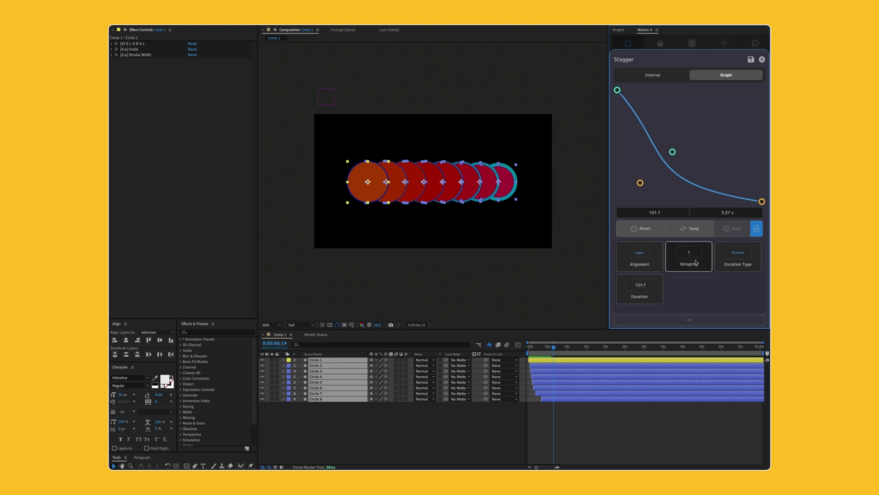
# Return the playhead to the timeline start and bend the stagger curve into a bow by moving its start point above its end point
pyautogui.click(530, 347)
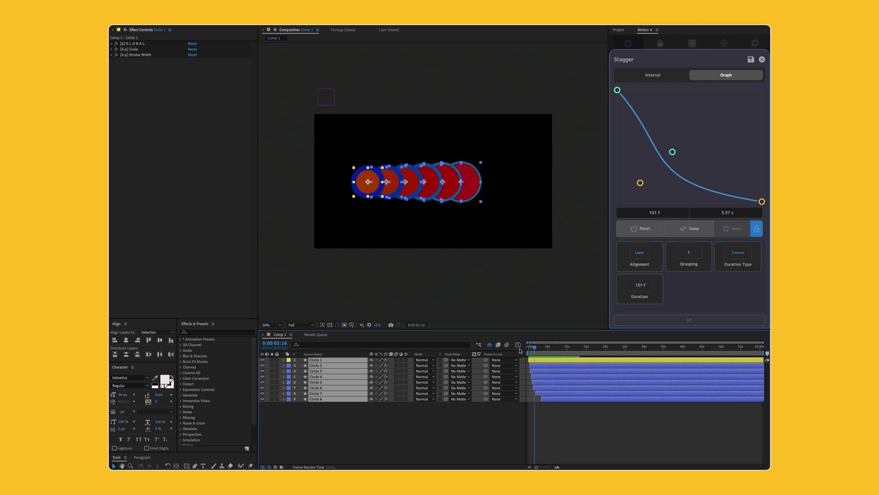
pyautogui.moveTo(619, 91); pyautogui.dragTo(762, 90)
pyautogui.moveTo(673, 152); pyautogui.dragTo(650, 126)
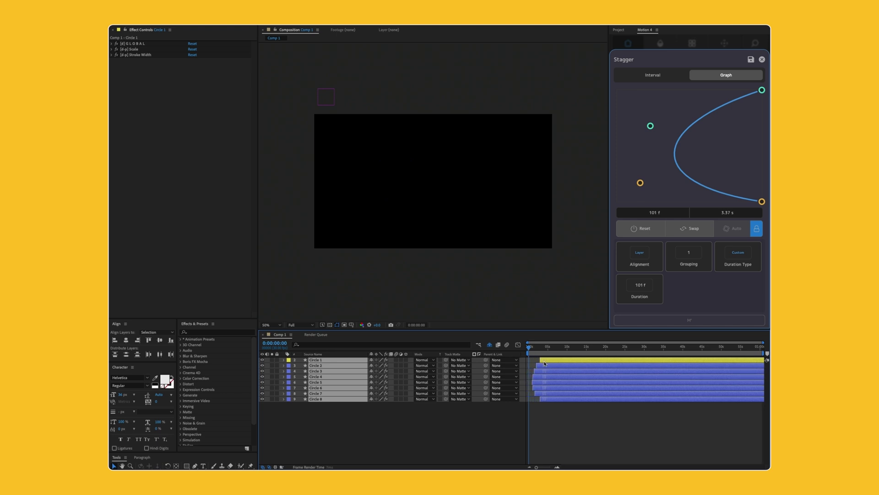
# Shift the staggered circle layers slightly earlier in the timeline and preview the animation
pyautogui.moveTo(543, 363); pyautogui.dragTo(541, 363)
pyautogui.press('space')
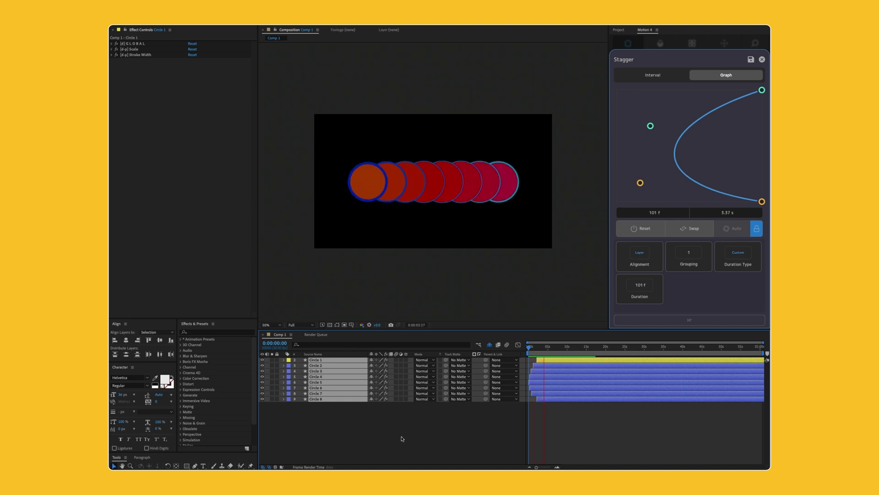
pyautogui.press('space')
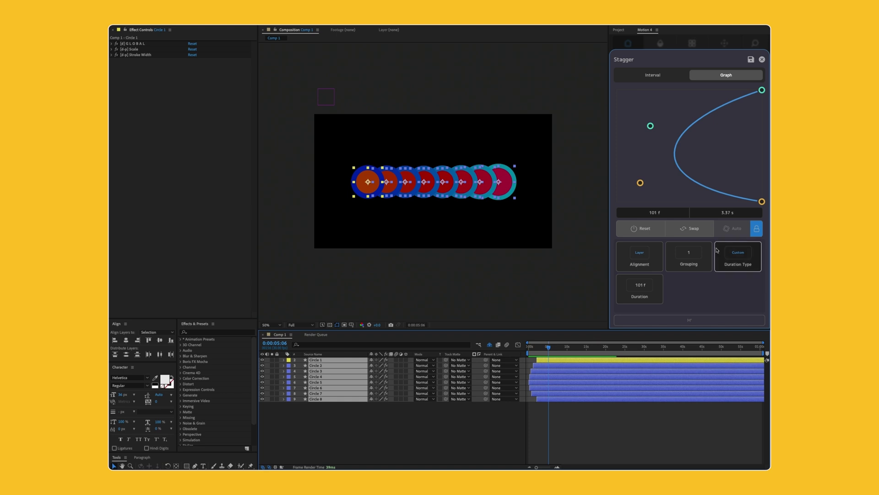
# Swap the bowed stagger curve back and forth, leaving it mirrored so the middle circles start last
pyautogui.click(701, 232)
pyautogui.click(701, 233)
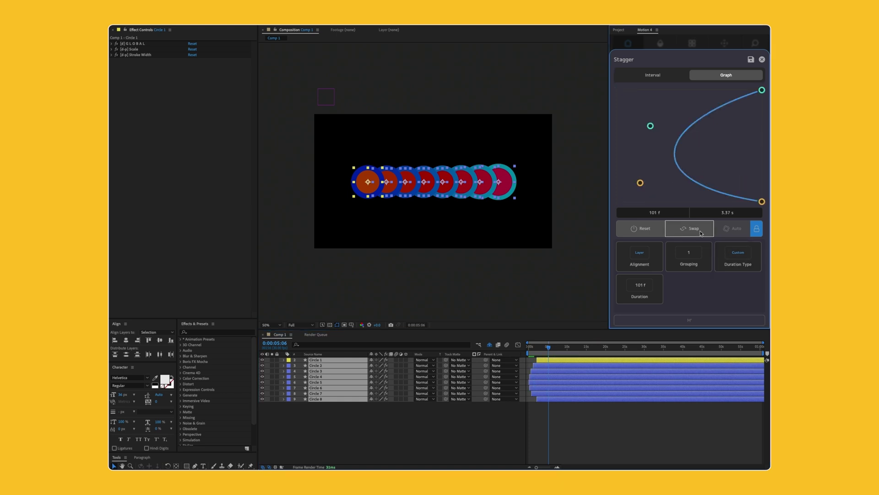
pyautogui.click(701, 233)
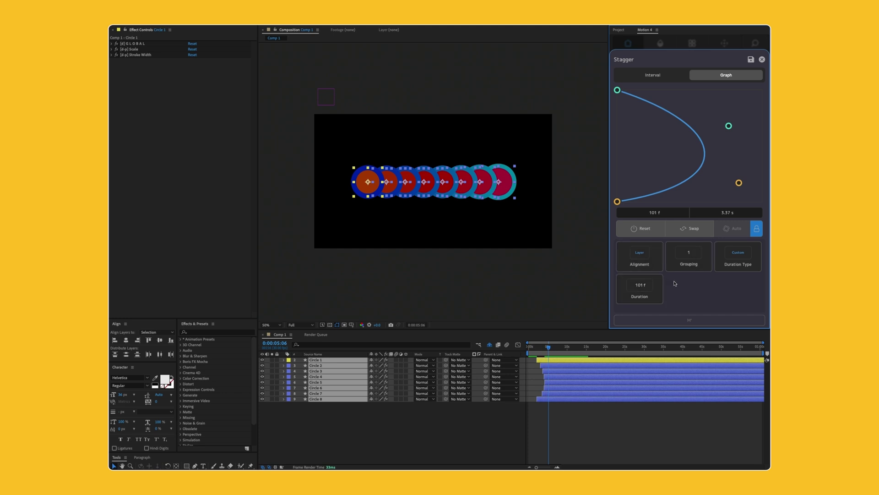
# Set the stagger's duration type to Work Area, size the work area to about 246 frames and preview the result
pyautogui.click(737, 267)
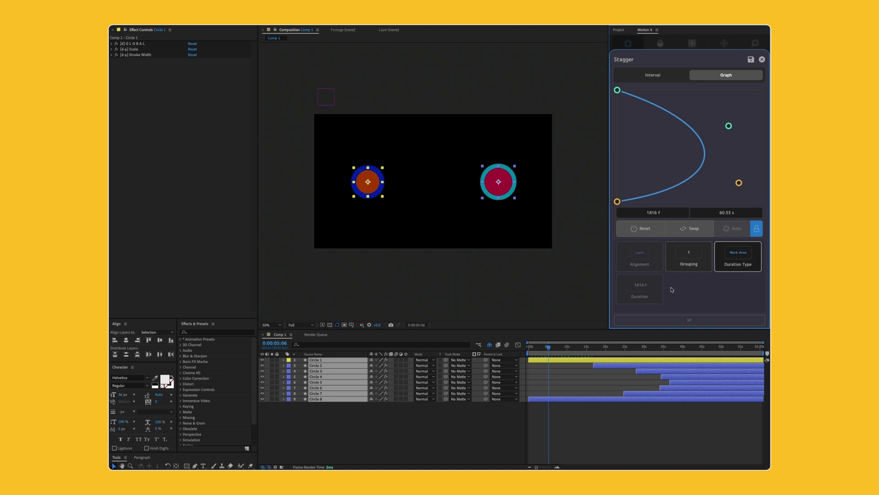
pyautogui.click(563, 348)
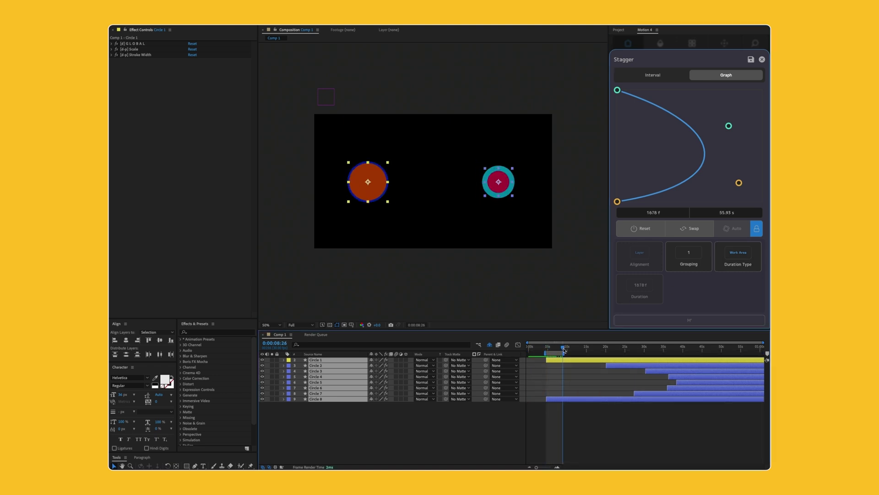
pyautogui.moveTo(556, 352); pyautogui.dragTo(578, 354)
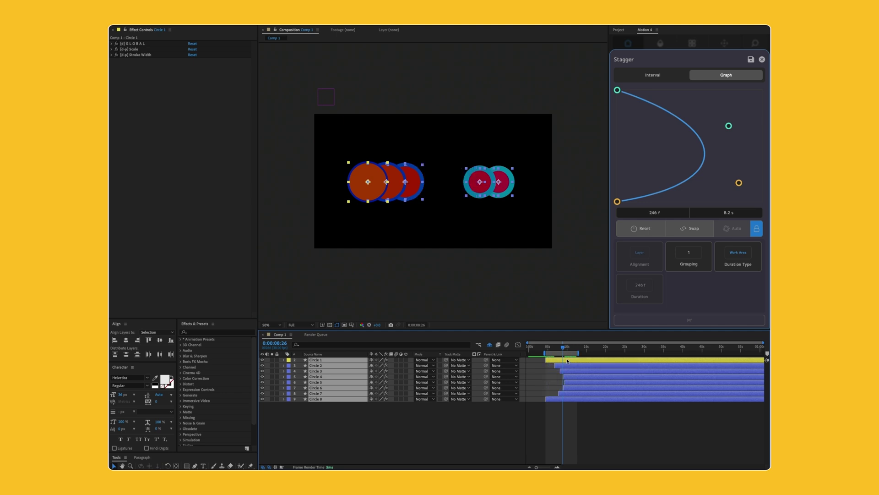
pyautogui.press('space')
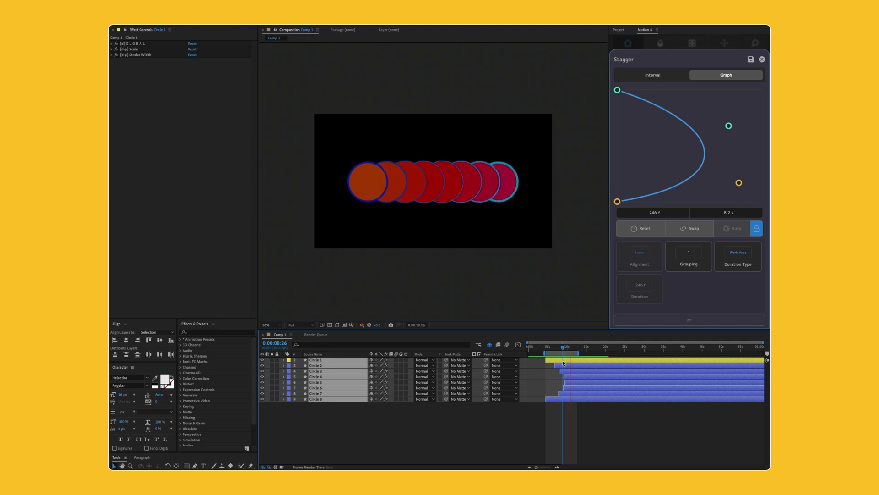
pyautogui.press('space')
# Shorten the work area to about 72 frames, then move and resize it to about 176 frames, previewing the animation
pyautogui.moveTo(580, 355); pyautogui.dragTo(552, 354)
pyautogui.press('space')
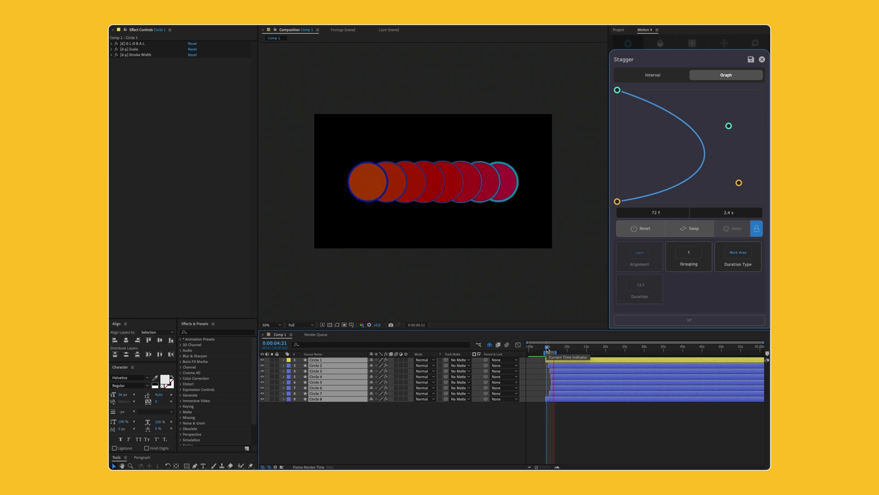
pyautogui.moveTo(557, 351); pyautogui.dragTo(537, 354)
pyautogui.press('space')
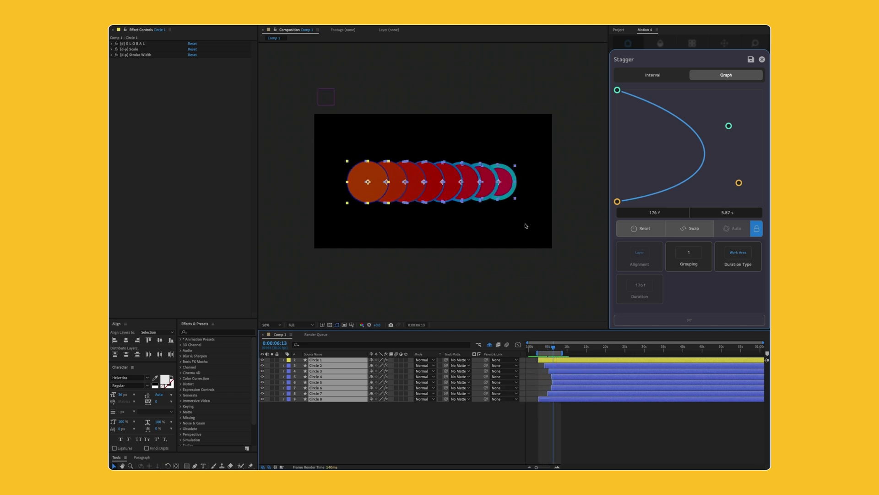
# Turn off automatic applying of the stagger and close the Stagger tool
pyautogui.click(753, 235)
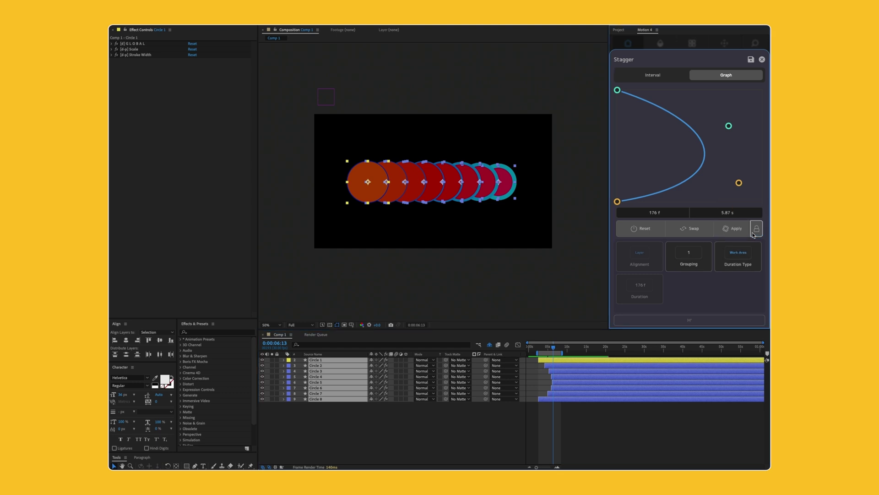
pyautogui.click(762, 60)
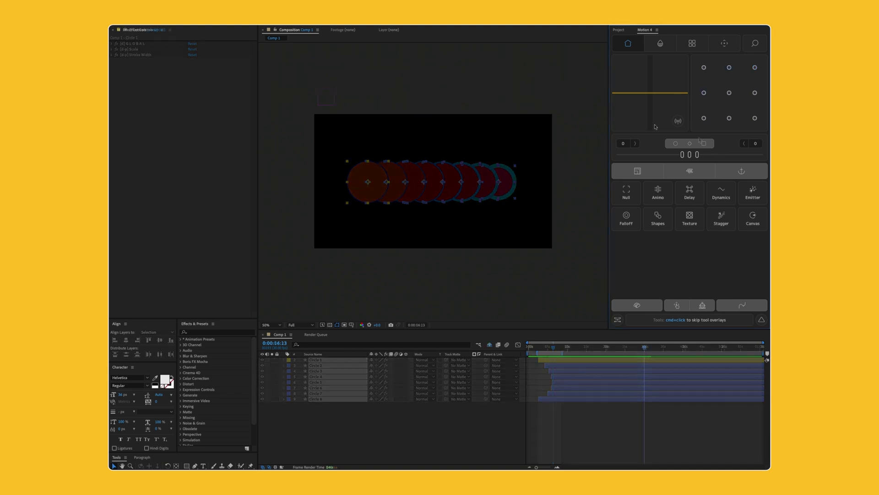
# Add an equilateral triangle to the composition with the Shapes tool and reveal its Position and Rotation properties
pyautogui.click(655, 216)
pyautogui.click(701, 149)
pyautogui.click(372, 381)
pyautogui.click(345, 360)
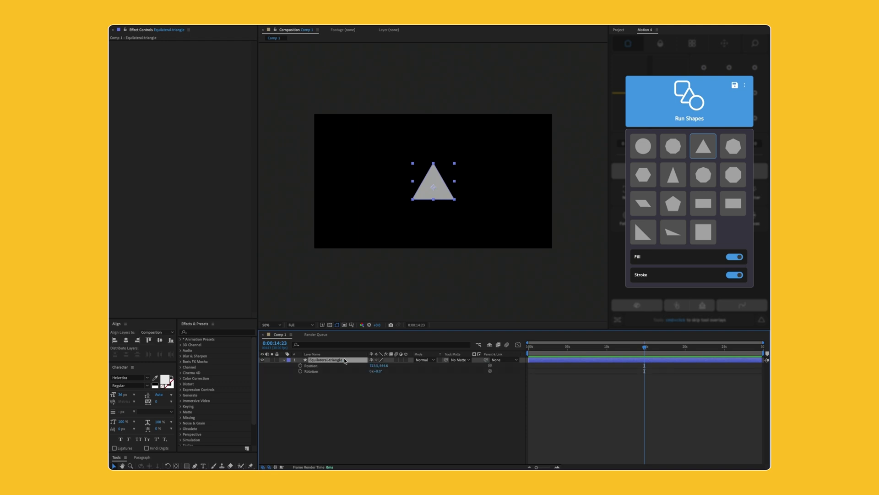
# Apply smooth Dynamics to the equilateral triangle's Position and Rotation
pyautogui.moveTo(327, 379); pyautogui.dragTo(316, 364)
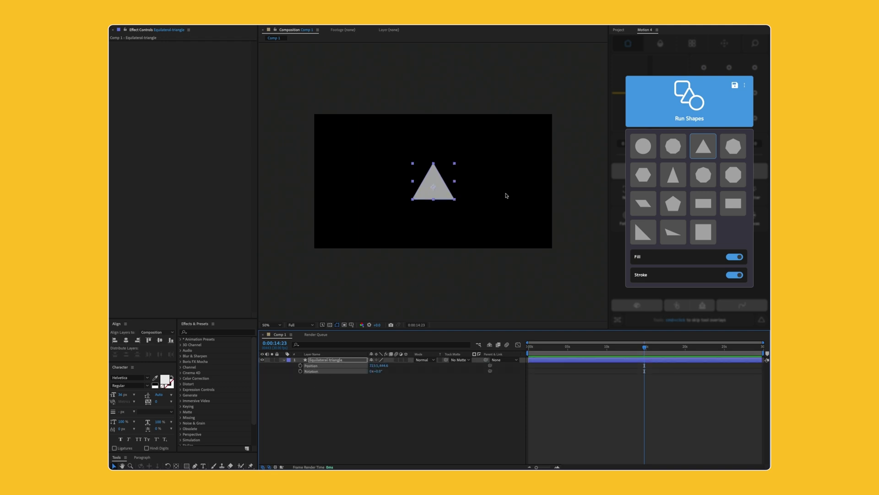
pyautogui.click(656, 60)
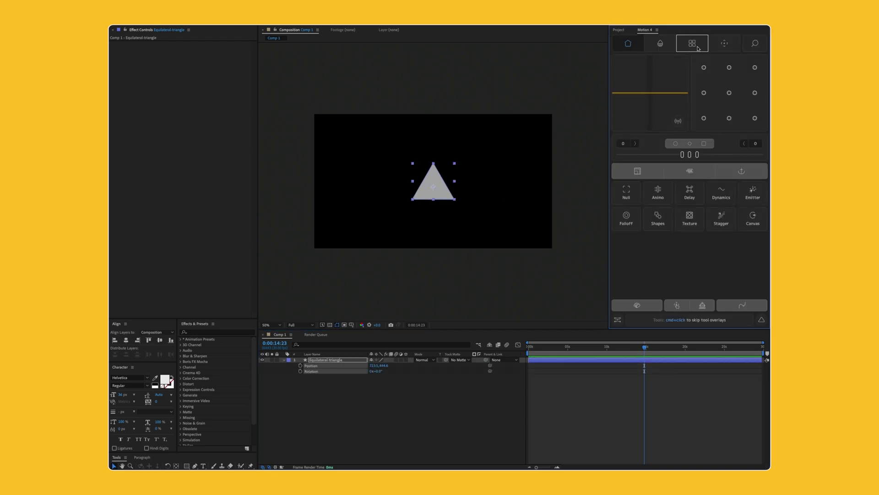
pyautogui.click(722, 192)
pyautogui.click(735, 209)
pyautogui.click(705, 178)
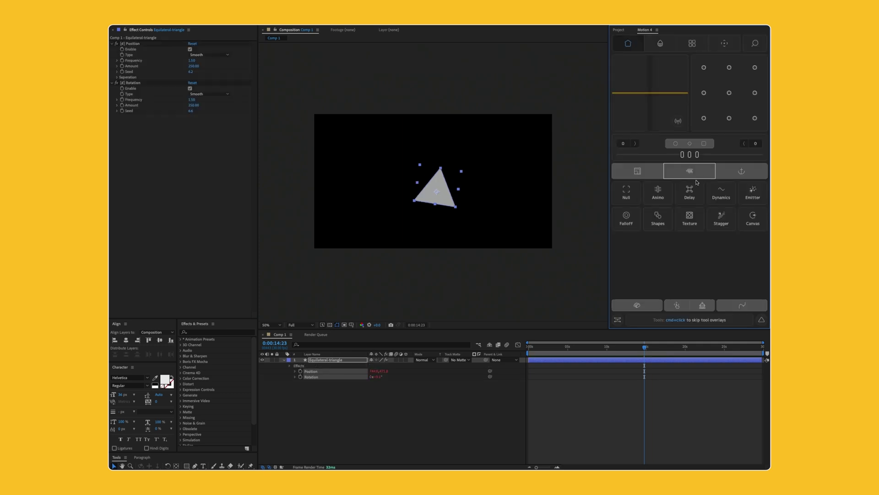
# Increase the Amount of the triangle's Position and Rotation dynamics and preview the motion
pyautogui.click(344, 397)
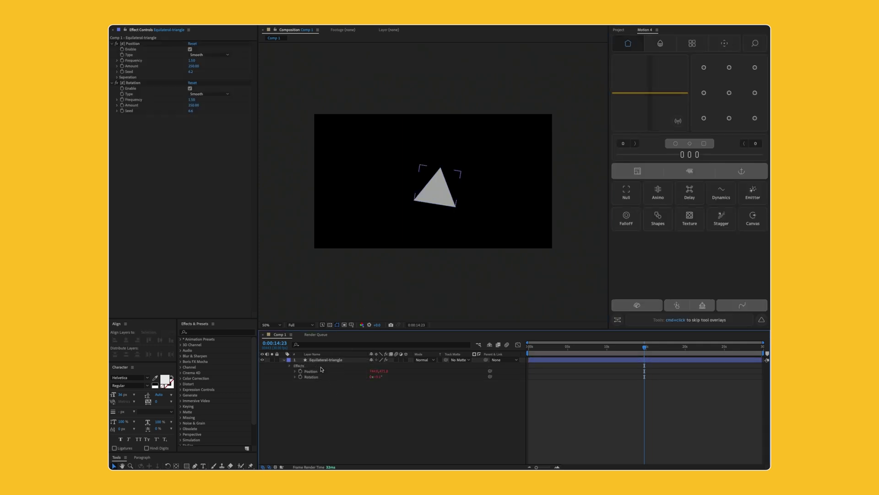
pyautogui.moveTo(199, 68); pyautogui.dragTo(339, 291)
pyautogui.click(417, 445)
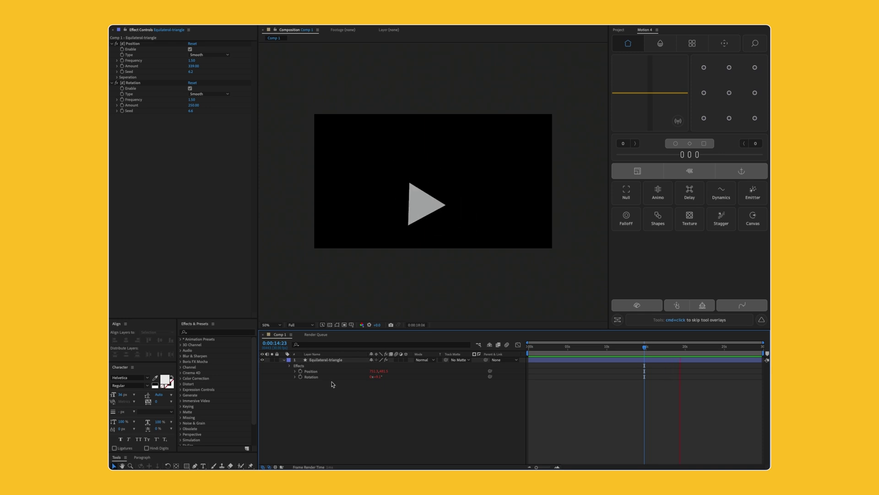
# Open the Emitter with the triangle layer selected and try emitting particles in its preview
pyautogui.click(343, 360)
pyautogui.click(753, 192)
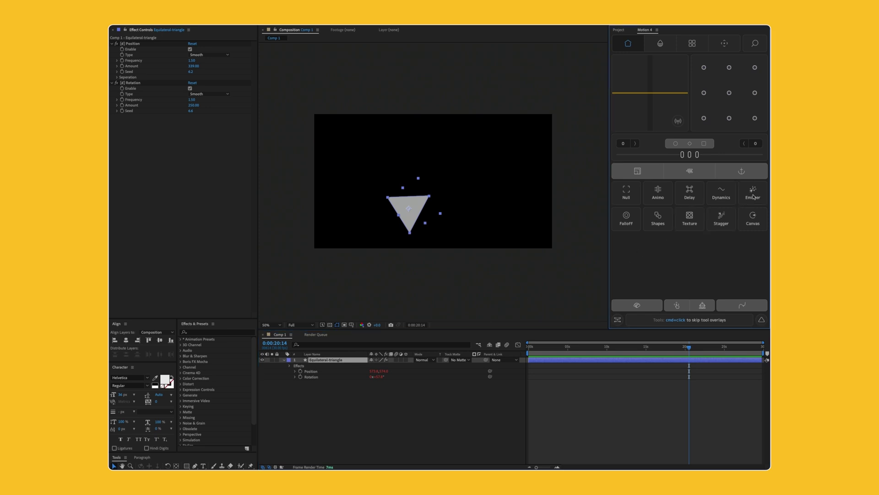
pyautogui.moveTo(677, 113)
pyautogui.mouseDown()
pyautogui.moveTo(627, 164)
pyautogui.moveTo(646, 166)
pyautogui.moveTo(687, 120)
pyautogui.moveTo(729, 125)
pyautogui.moveTo(715, 162)
pyautogui.moveTo(679, 157)
pyautogui.moveTo(693, 129)
pyautogui.moveTo(710, 132)
pyautogui.moveTo(707, 159)
pyautogui.moveTo(667, 151)
pyautogui.moveTo(688, 138)
pyautogui.mouseUp()
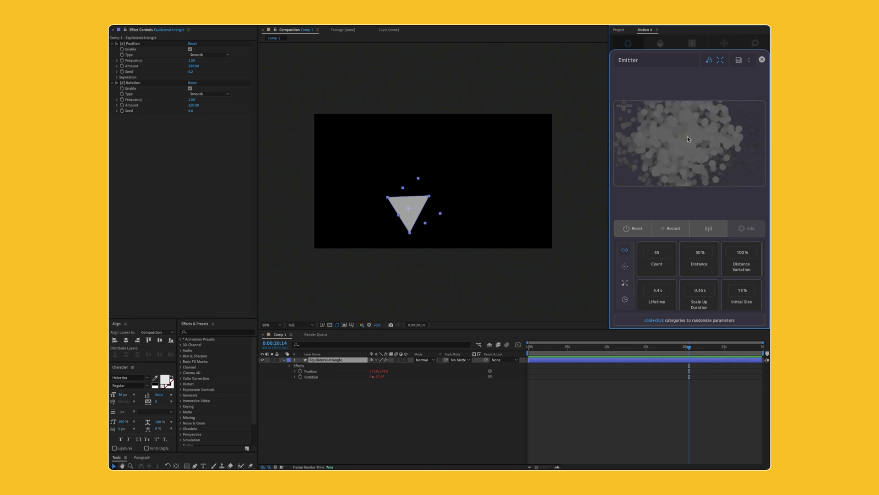
# Clear any saved emitter motion path, save the triangle's movement as the motion path and preview the particles along it
pyautogui.click(705, 227)
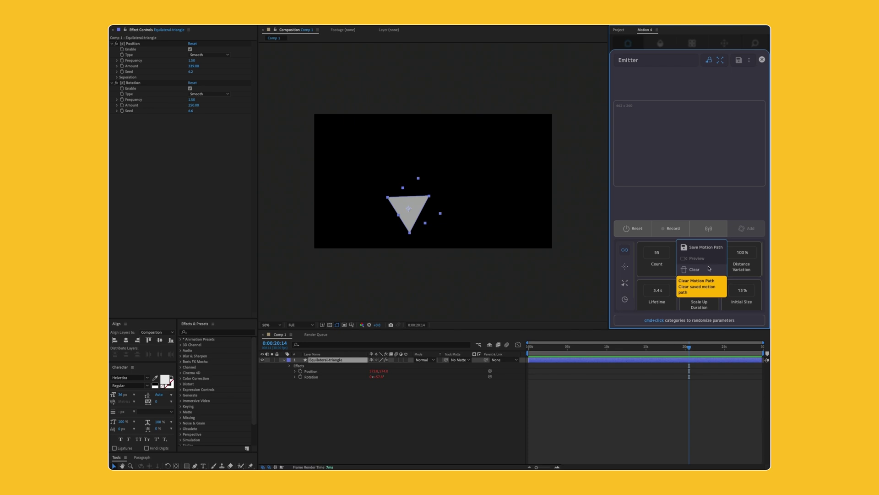
pyautogui.click(709, 271)
pyautogui.click(711, 251)
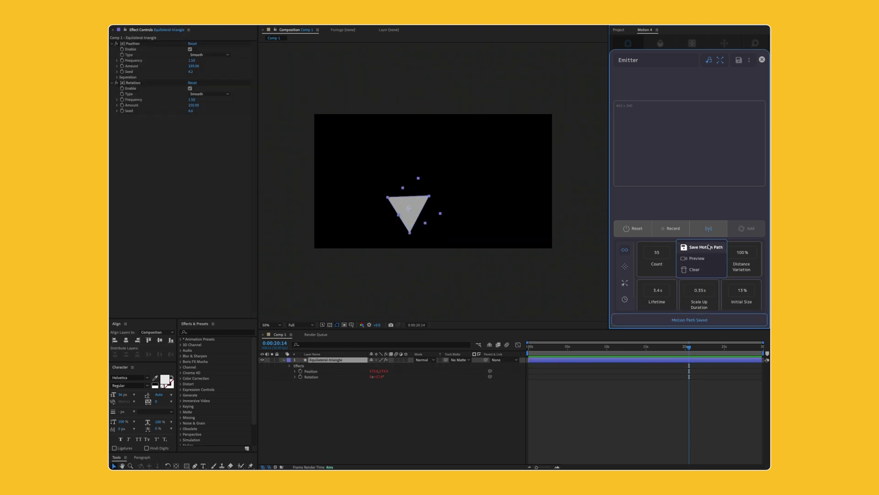
pyautogui.click(707, 259)
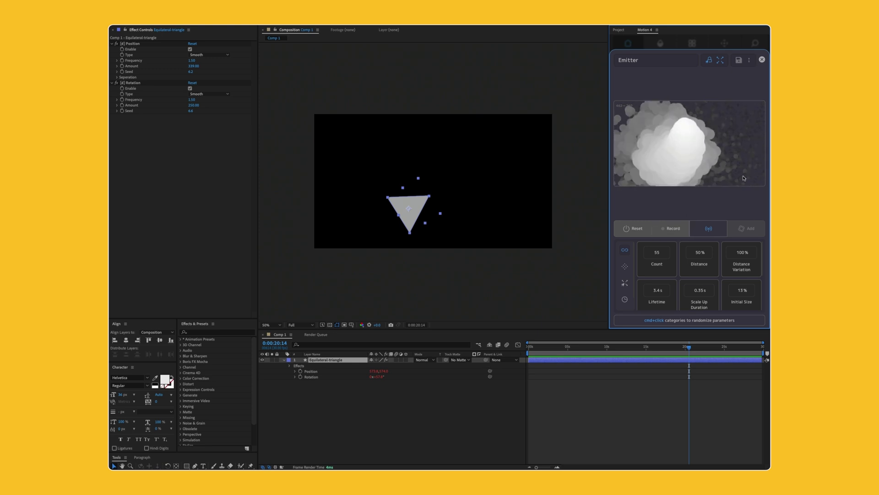
pyautogui.click(700, 229)
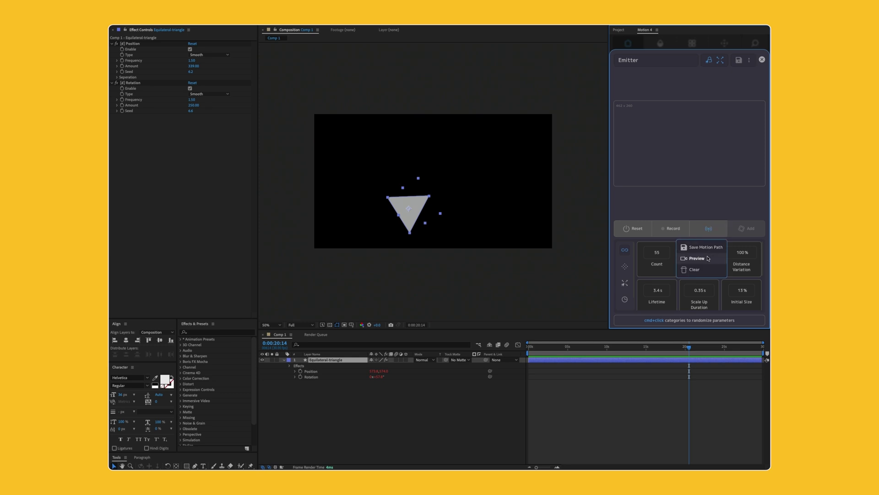
pyautogui.click(710, 228)
# Set the emitter's Count to 6 and its Distance to 11%
pyautogui.click(659, 273)
pyautogui.click(649, 293)
pyautogui.moveTo(640, 294); pyautogui.dragTo(632, 293)
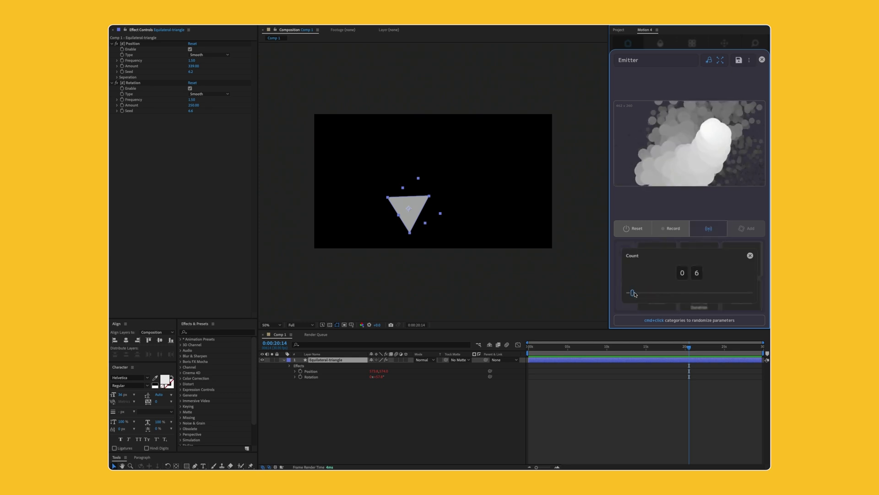
pyautogui.click(749, 256)
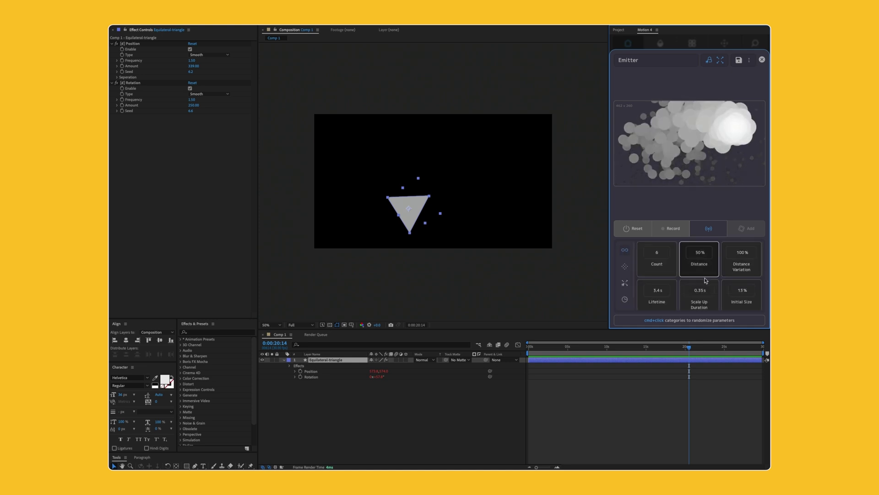
pyautogui.click(658, 294)
pyautogui.moveTo(660, 295); pyautogui.dragTo(632, 293)
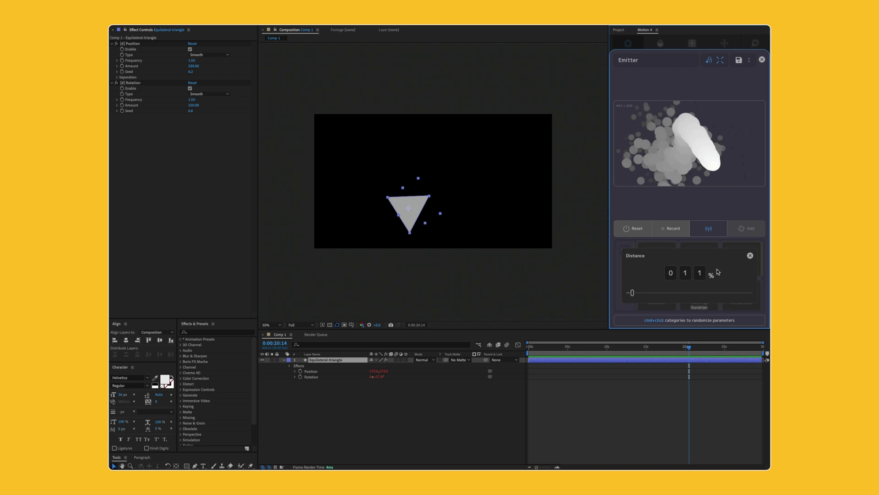
pyautogui.click(750, 256)
# Set the emitter's easing to easeOutSine
pyautogui.click(699, 302)
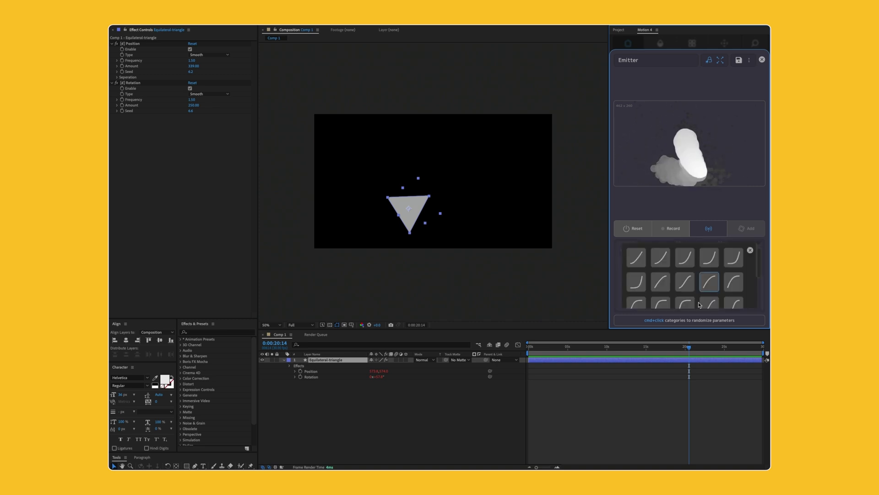
pyautogui.click(709, 281)
pyautogui.click(697, 300)
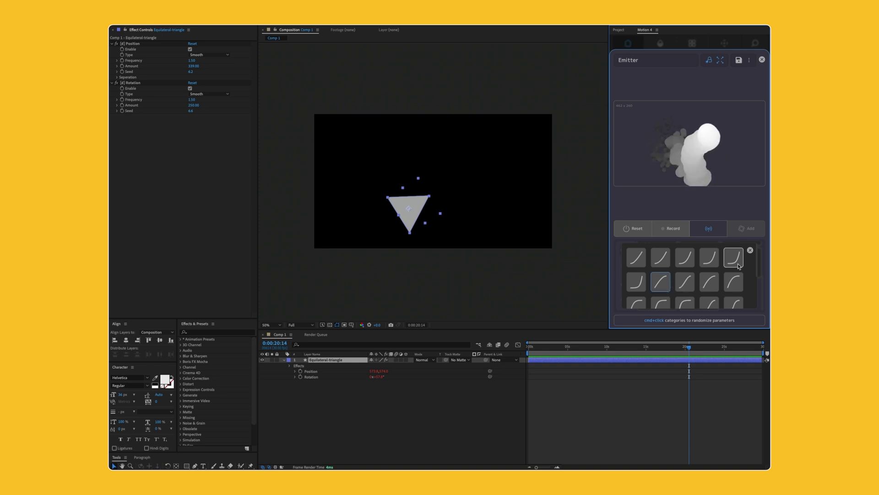
pyautogui.click(750, 251)
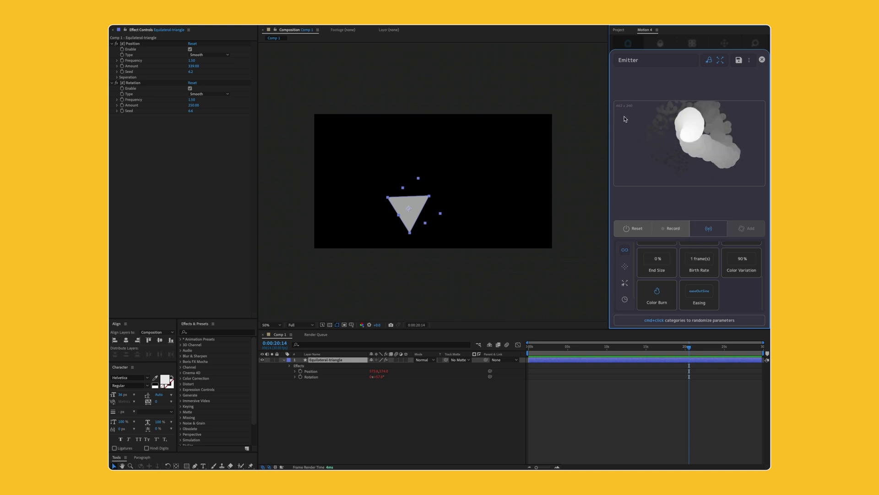
# Maximize the Emitter and record its motion path animation as a new sequence, always creating new files instead of overwriting
pyautogui.press('`')
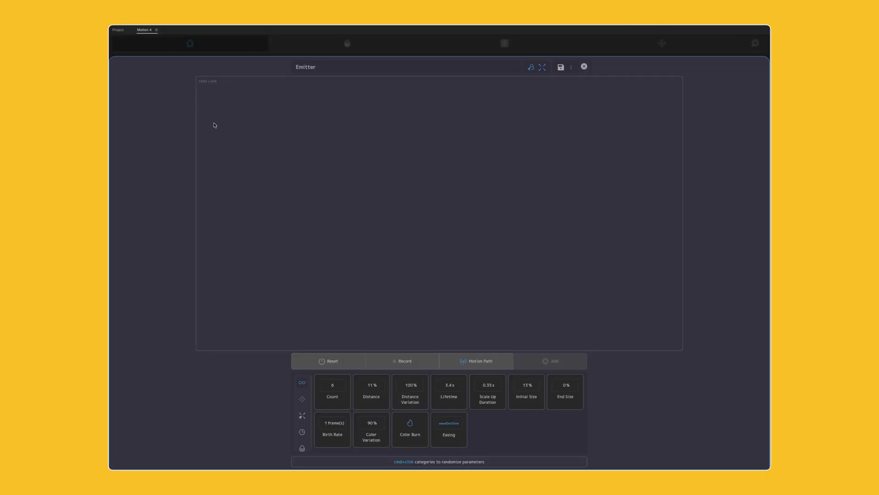
pyautogui.click(411, 366)
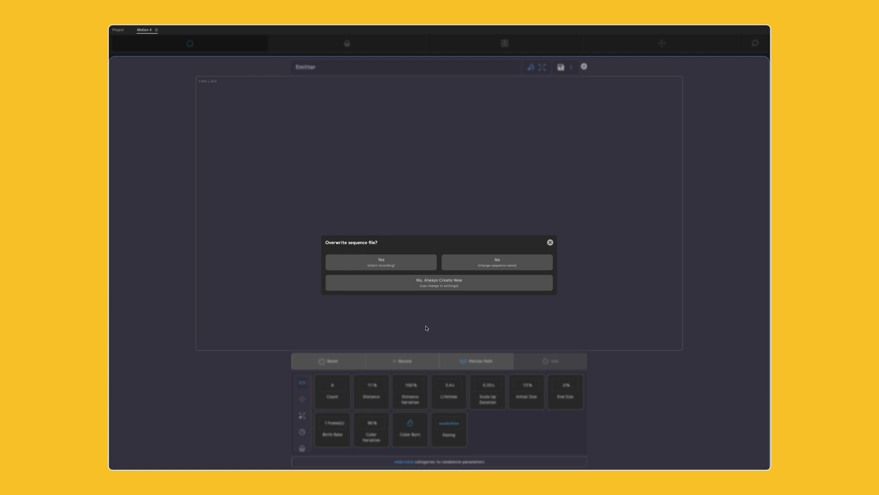
pyautogui.click(437, 283)
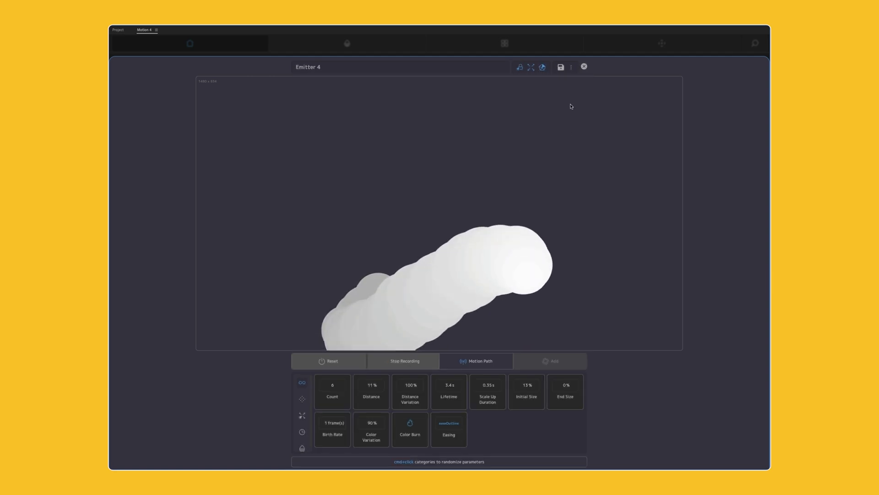
pyautogui.click(563, 69)
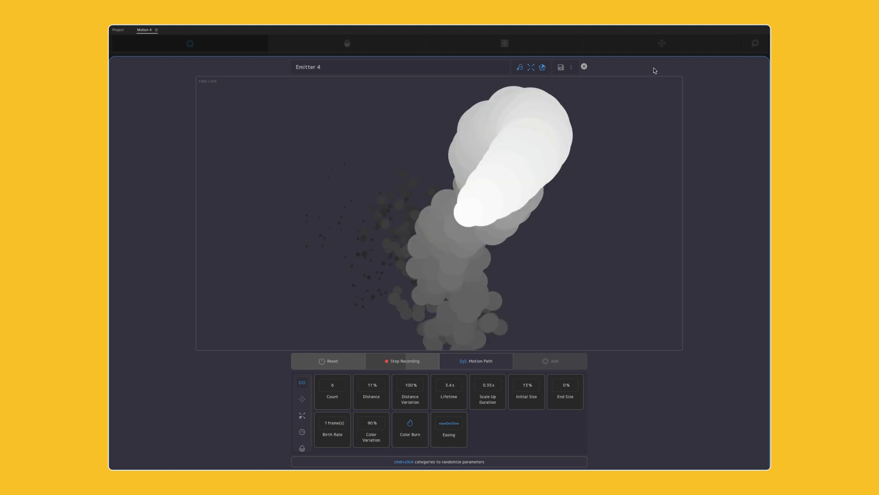
pyautogui.click(398, 366)
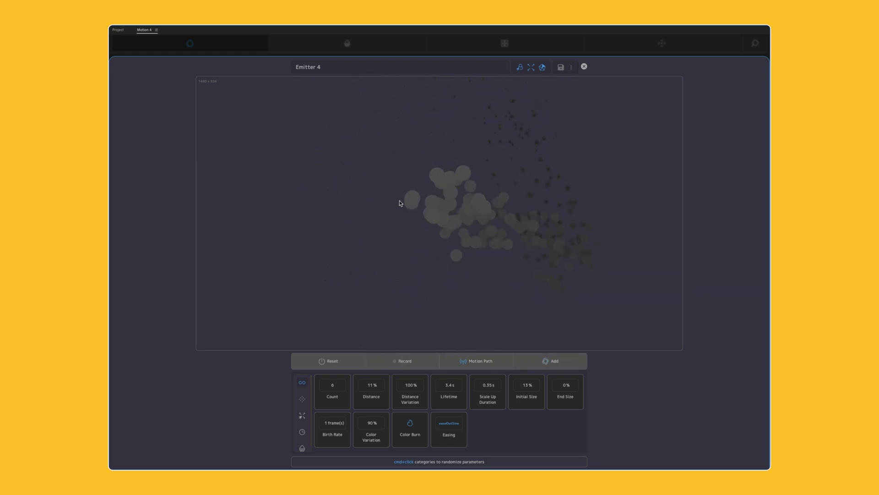
# Restore the workspace, add the recorded Emitter 4 sequence to the composition and preview it from the first frame
pyautogui.press('`')
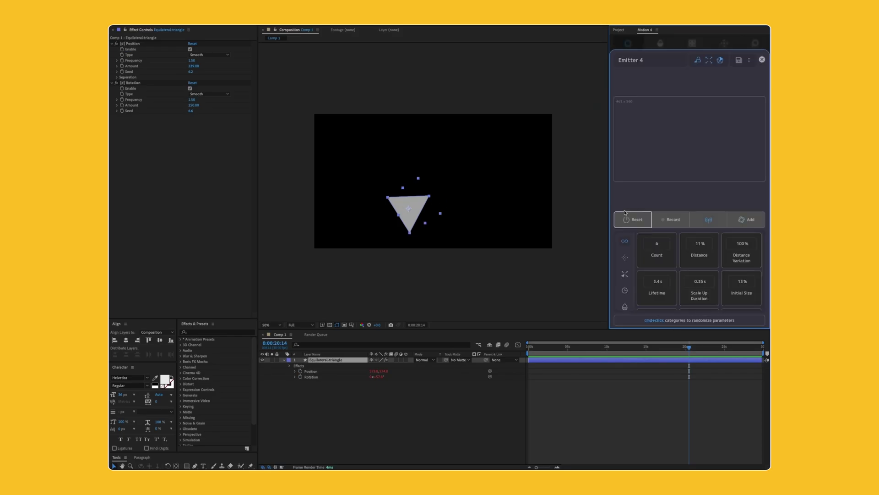
pyautogui.click(743, 223)
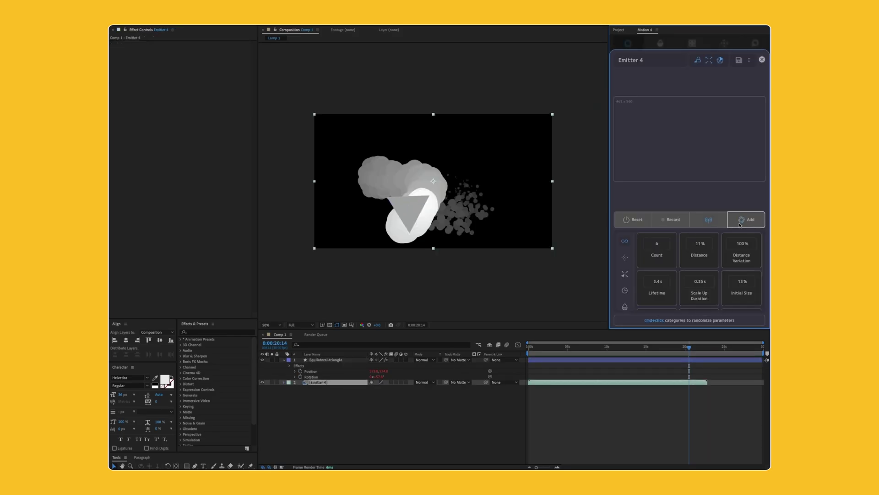
pyautogui.press('Home')
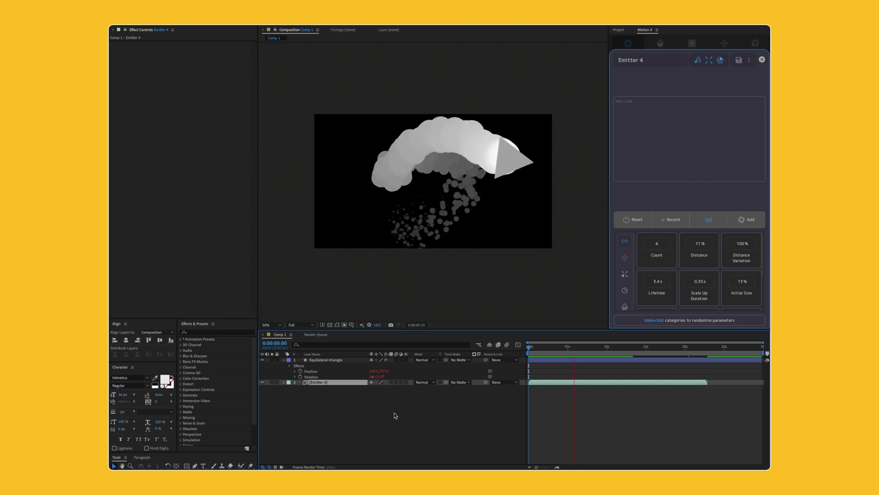
pyautogui.click(430, 421)
# Shift the Emitter 4 layer slightly earlier to follow the triangle and preview the animation
pyautogui.click(538, 382)
pyautogui.click(461, 434)
pyautogui.press('space')
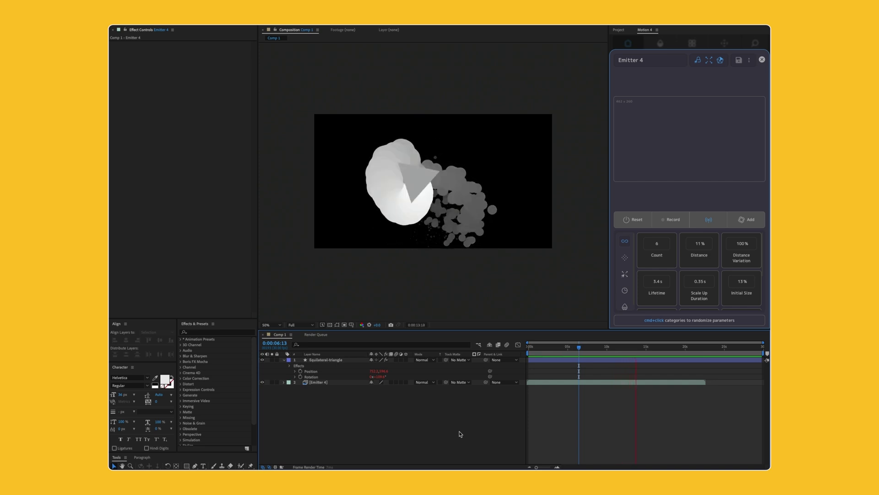
pyautogui.press('space')
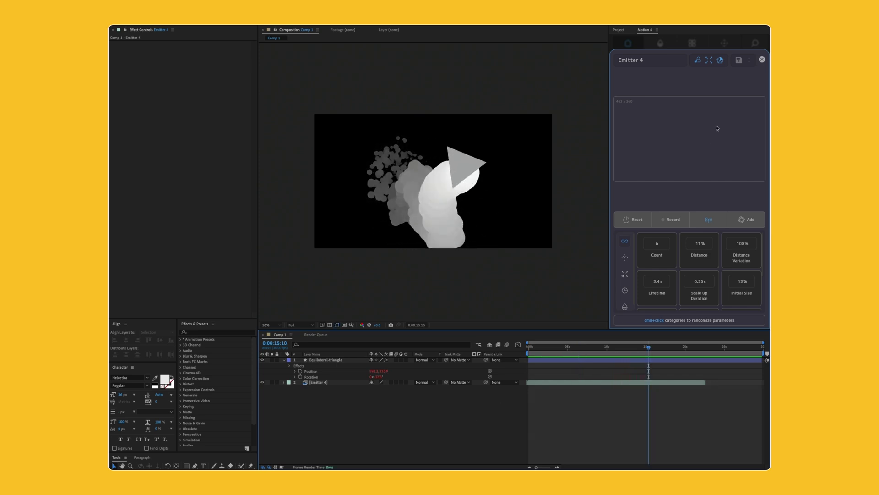
# Switch from the Emitter to the Canvas tool and brush a looping stroke through its particle grid
pyautogui.click(763, 60)
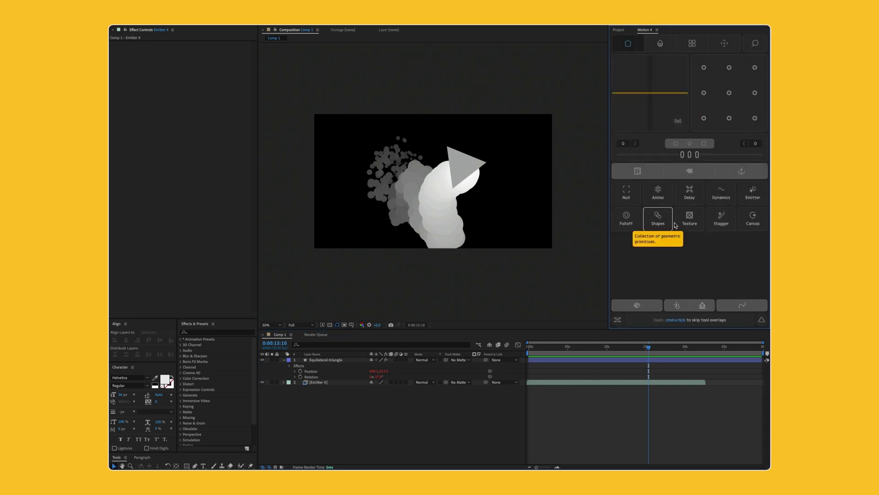
pyautogui.click(750, 219)
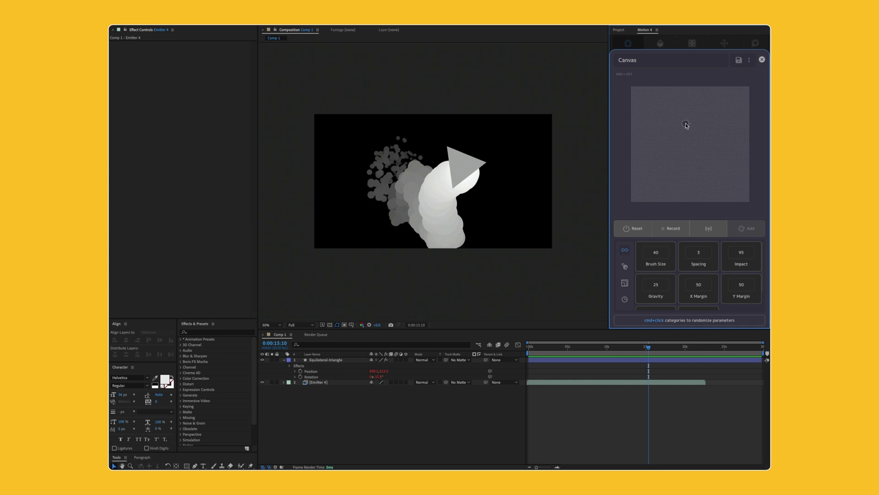
pyautogui.moveTo(672, 143)
pyautogui.mouseDown()
pyautogui.moveTo(671, 167)
pyautogui.moveTo(696, 175)
pyautogui.moveTo(720, 160)
pyautogui.moveTo(709, 129)
pyautogui.moveTo(679, 122)
pyautogui.moveTo(647, 153)
pyautogui.mouseUp()
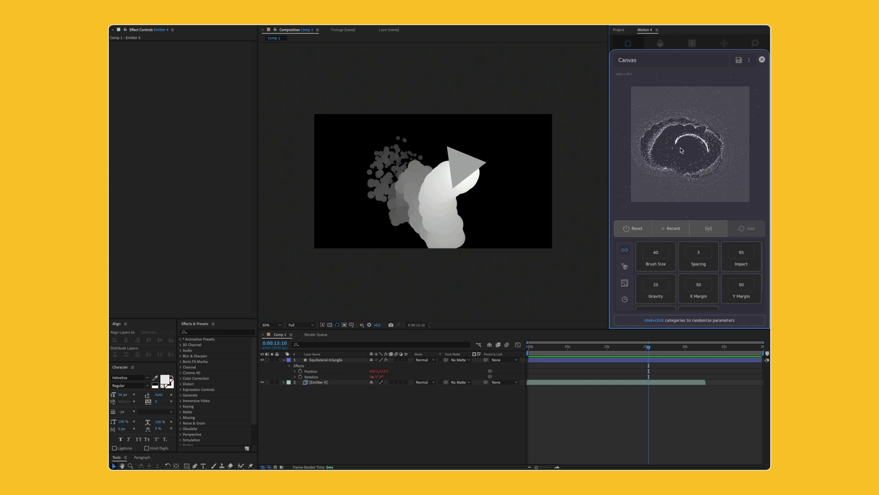
# Set the Canvas Brush Size to 235 and its Spacing to 22
pyautogui.click(659, 269)
pyautogui.click(674, 293)
pyautogui.click(750, 255)
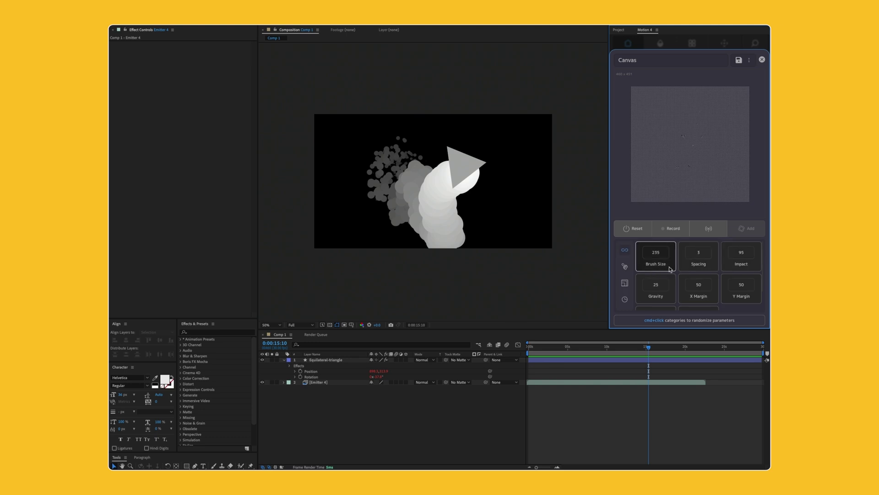
pyautogui.click(698, 268)
pyautogui.moveTo(679, 295); pyautogui.dragTo(695, 293)
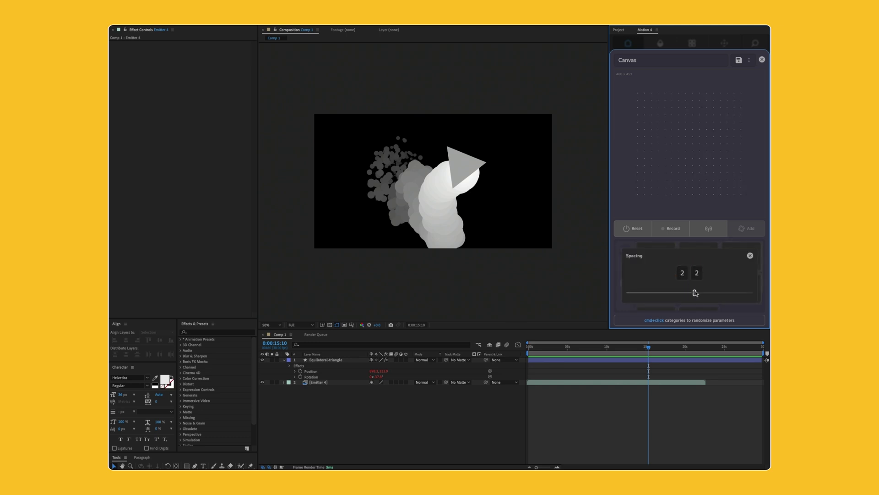
pyautogui.click(751, 255)
# Save the Equilateral-triangle layer's motion path to the Canvas and preview its effect on the particle grid
pyautogui.click(708, 228)
pyautogui.click(711, 248)
pyautogui.click(709, 228)
pyautogui.click(706, 247)
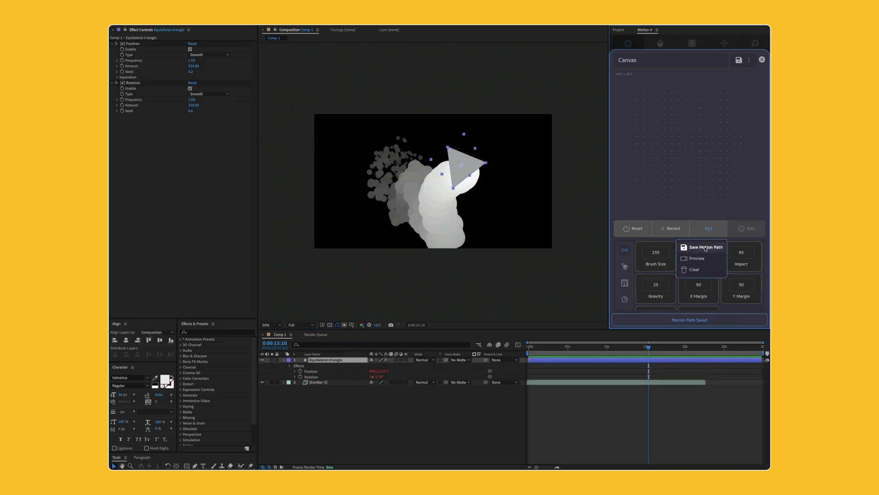
pyautogui.click(702, 259)
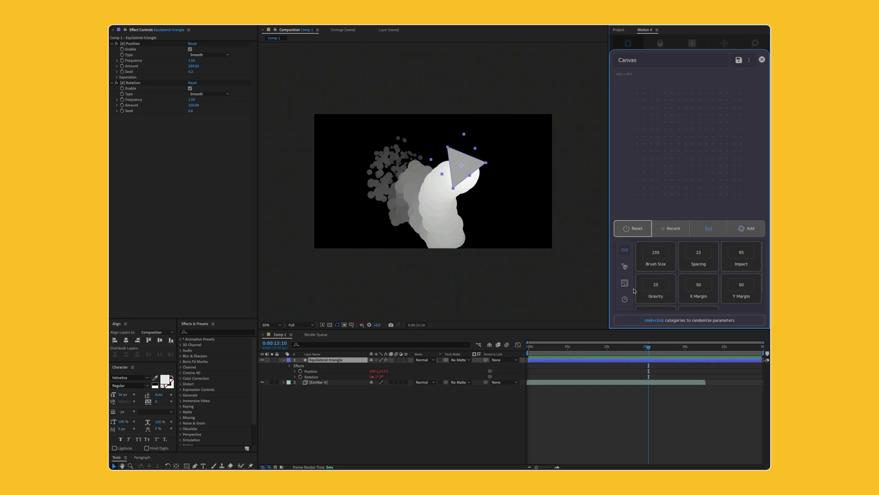
# Set the Canvas Spacing to 13 and make a short motion path recording with new recordings auto-saved
pyautogui.scroll(-2, 682, 284)
pyautogui.scroll(2, 684, 287)
pyautogui.click(684, 285)
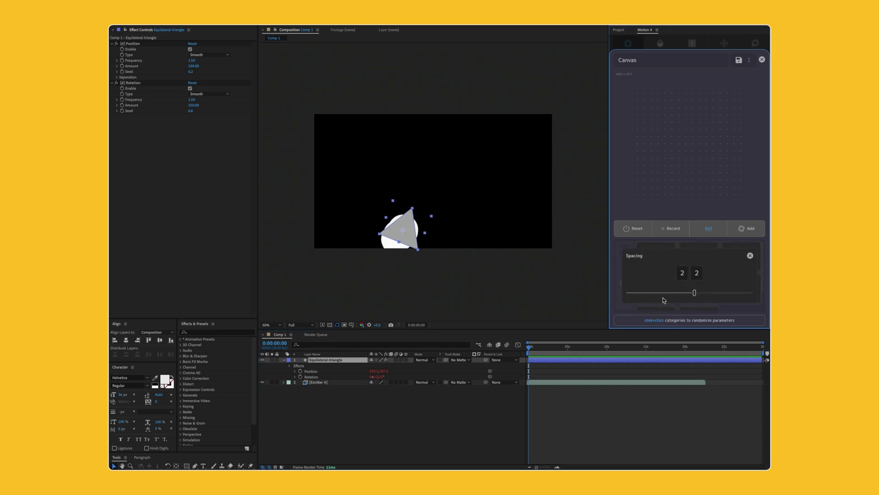
pyautogui.click(691, 229)
pyautogui.click(694, 206)
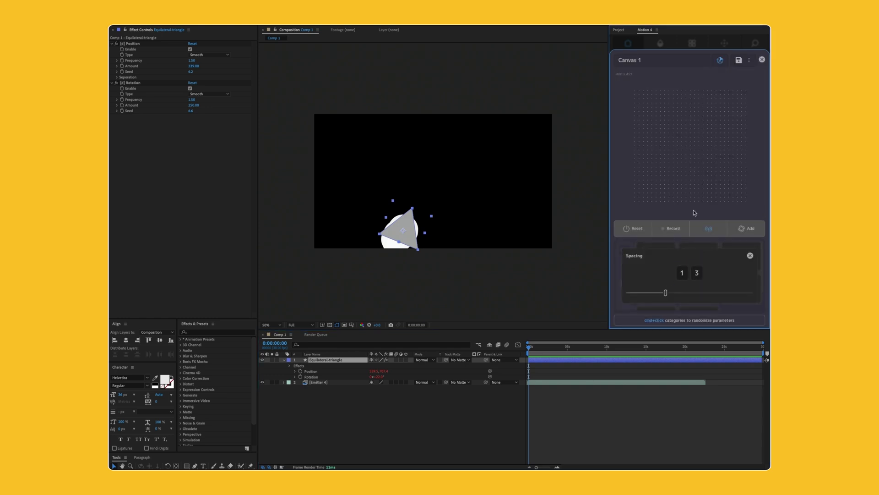
pyautogui.click(739, 61)
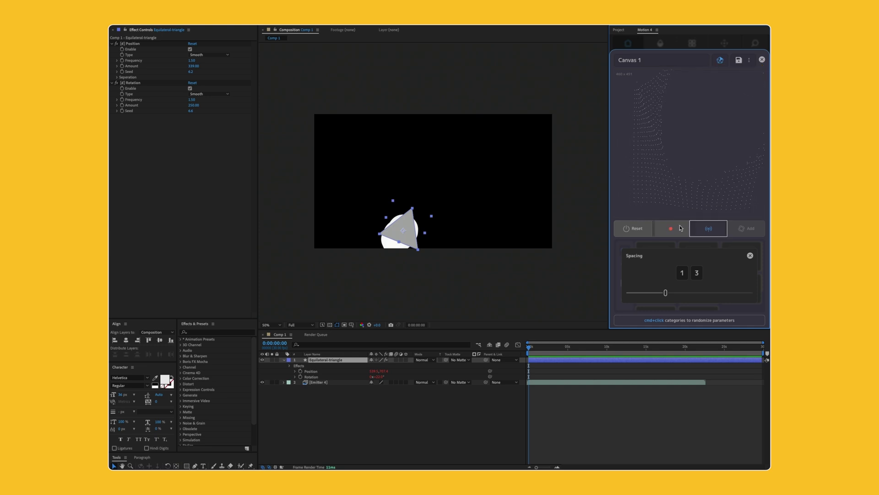
# Enable Preserve comp ratio and Click lock for the Canvas
pyautogui.click(749, 60)
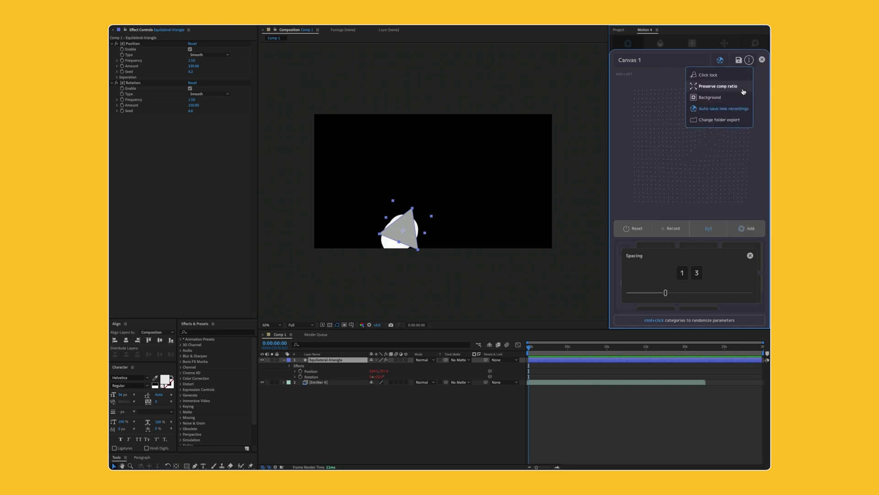
pyautogui.click(742, 90)
pyautogui.click(724, 75)
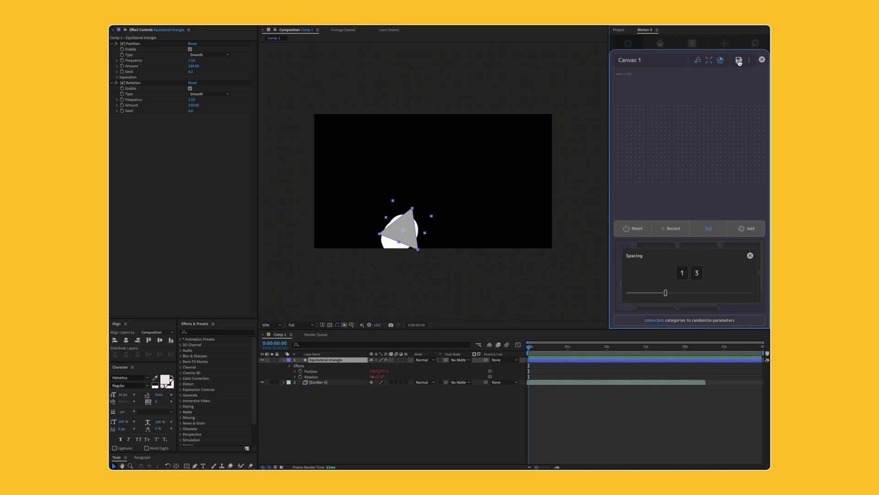
# Record the Canvas motion path animation as a new sequence and add the Canvas 2 recording to the composition
pyautogui.click(672, 229)
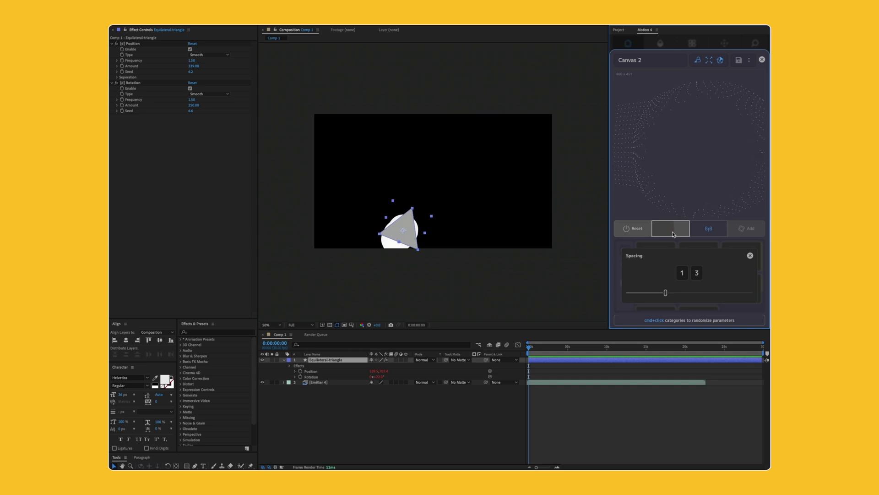
pyautogui.click(671, 229)
pyautogui.click(747, 228)
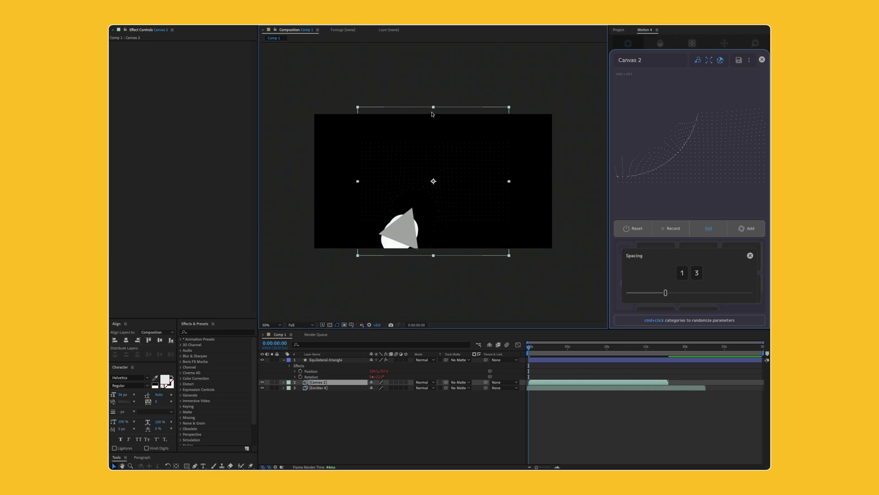
# Fit the Canvas 2 layer to the composition's width and preview the animation
pyautogui.hotkey('ctrl', 'alt', 'shift', 'h')
pyautogui.press('space')
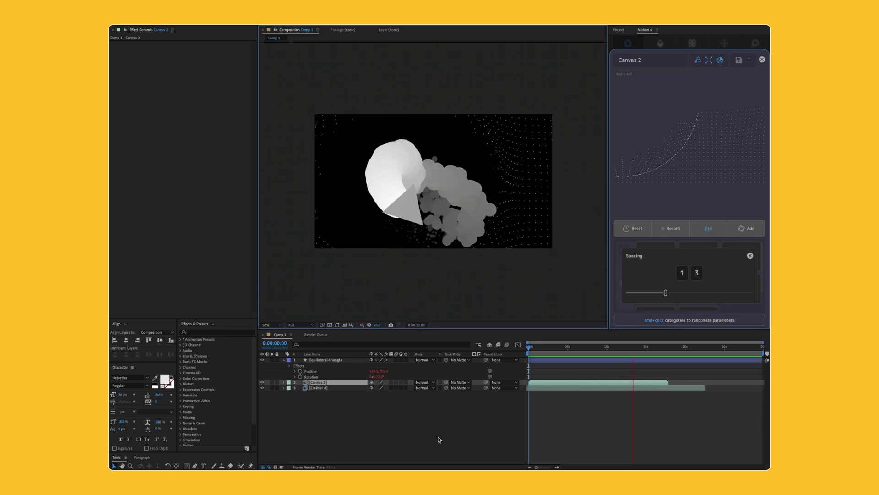
pyautogui.press('space')
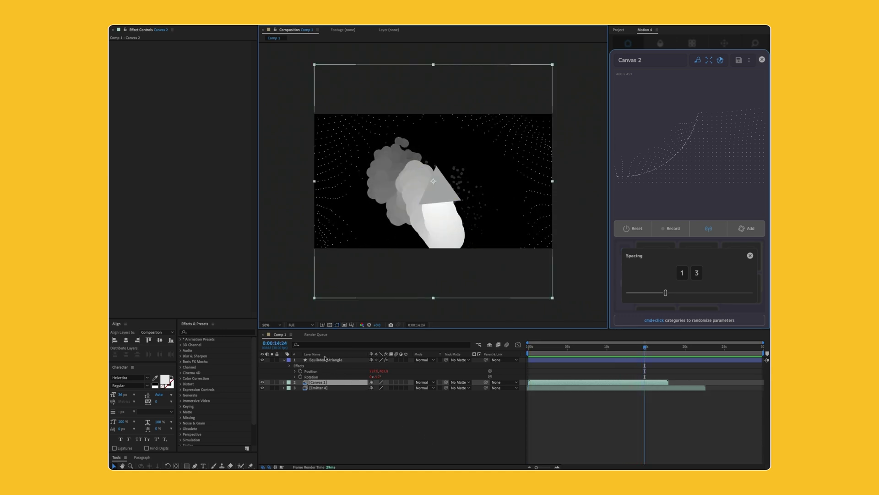
# Pre-compose the Canvas 2 layer as Canvas 2 Comp 1, moving all attributes into the new composition
pyautogui.click(329, 384)
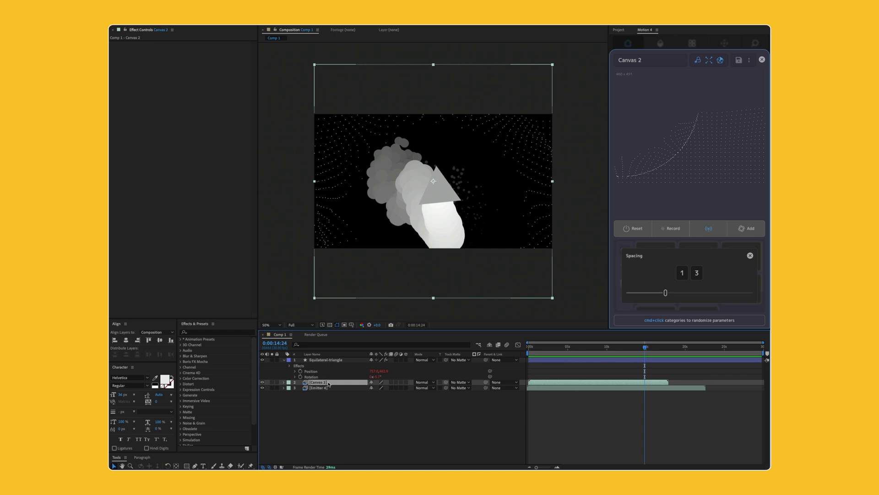
pyautogui.hotkey('ctrl', 'shift', 'c')
pyautogui.click(409, 249)
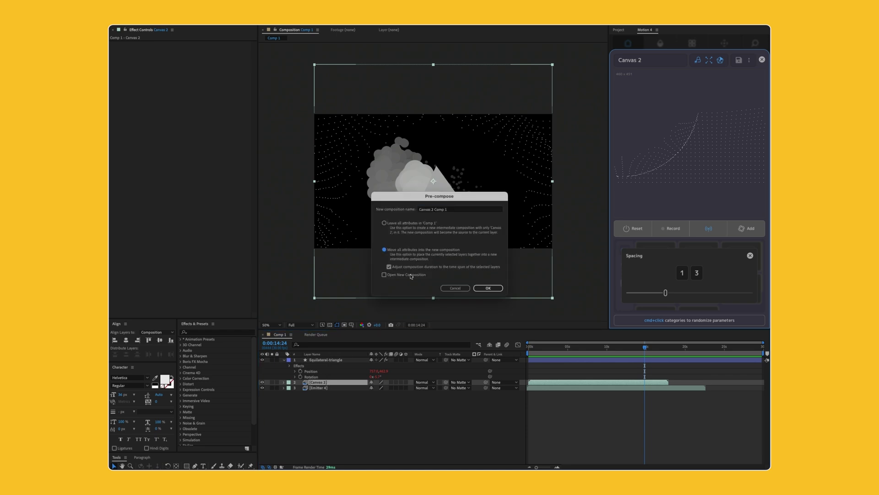
pyautogui.click(489, 287)
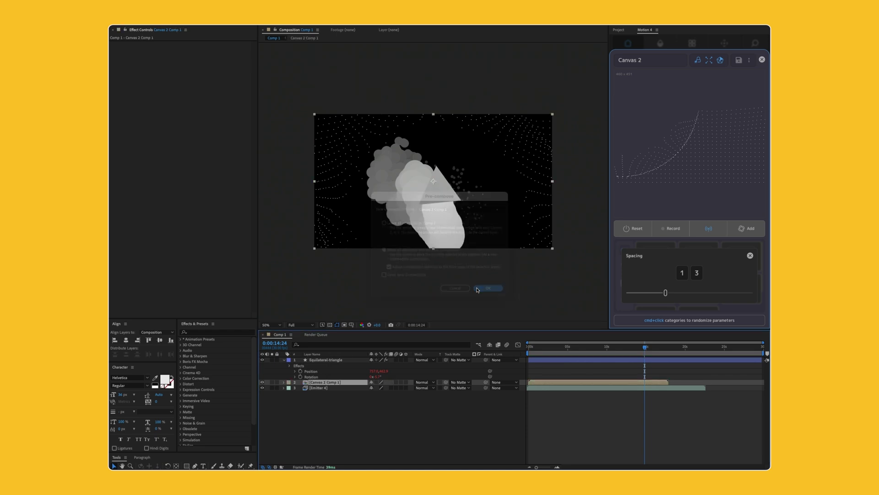
# Inside Canvas 2 Comp 1, add a full-frame rectangle beneath the Canvas 2 layer and fill it with black #000000
pyautogui.doubleClick(312, 383)
pyautogui.doubleClick(186, 465)
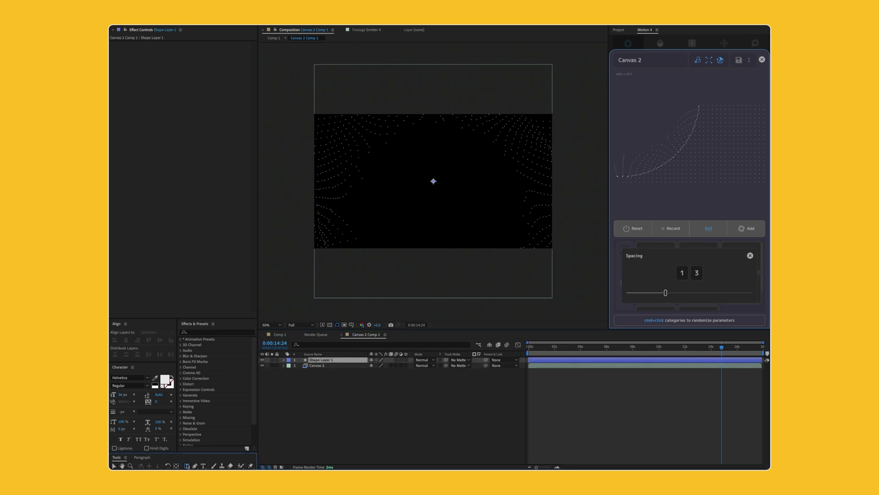
pyautogui.moveTo(337, 364); pyautogui.dragTo(337, 386)
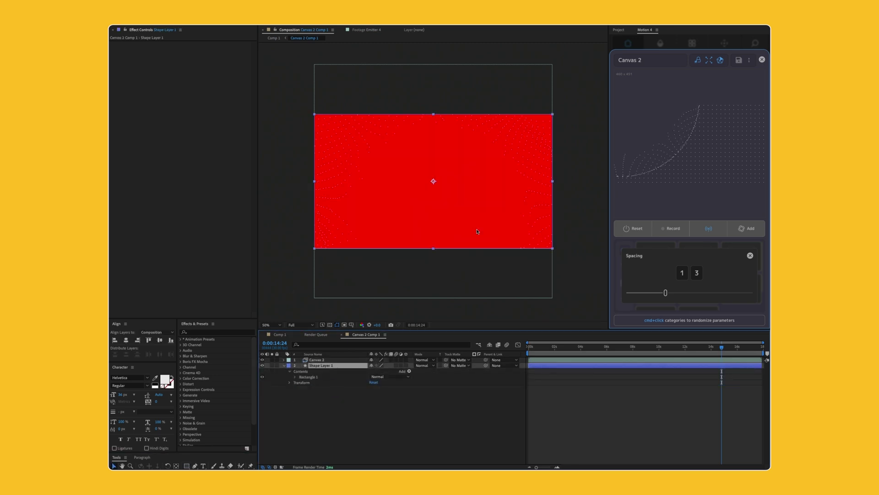
pyautogui.click(661, 43)
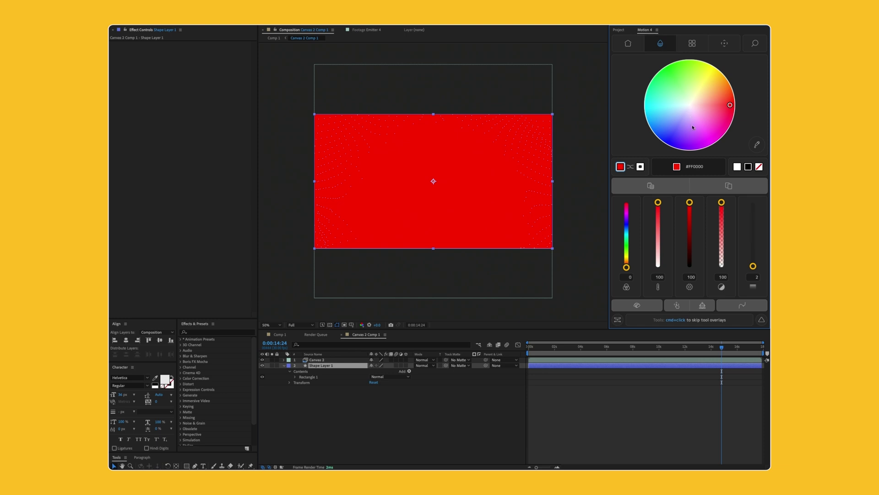
pyautogui.click(745, 168)
pyautogui.click(386, 435)
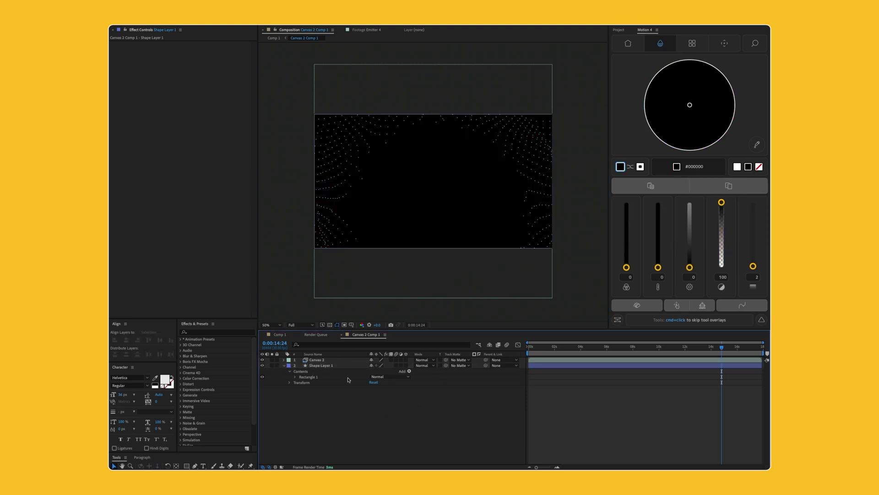
# Back in Comp 1, apply the Minimax effect to Canvas 2 Comp 1 with an increased radius and preview the enlarged particles
pyautogui.click(273, 38)
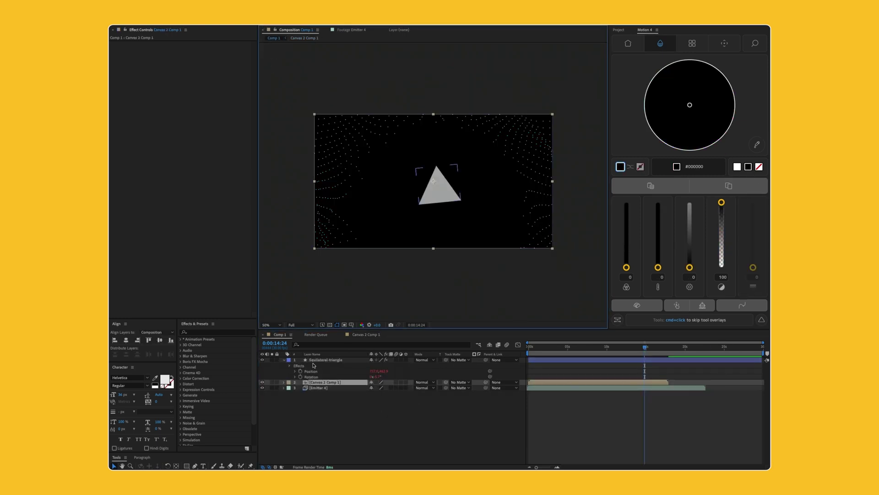
pyautogui.click(192, 332)
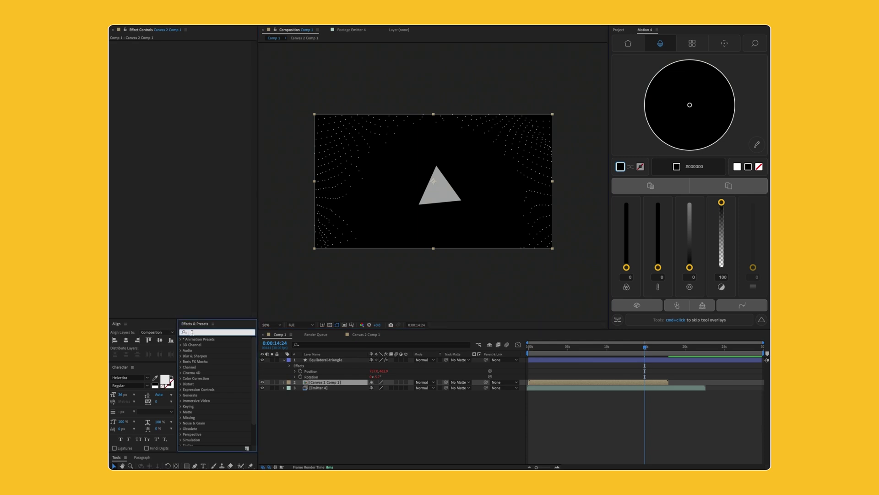
pyautogui.write('min')
pyautogui.moveTo(208, 395); pyautogui.dragTo(181, 137)
pyautogui.moveTo(191, 56)
pyautogui.mouseDown()
pyautogui.moveTo(215, 56)
pyautogui.moveTo(196, 61)
pyautogui.mouseUp()
pyautogui.click(339, 408)
pyautogui.press('space')
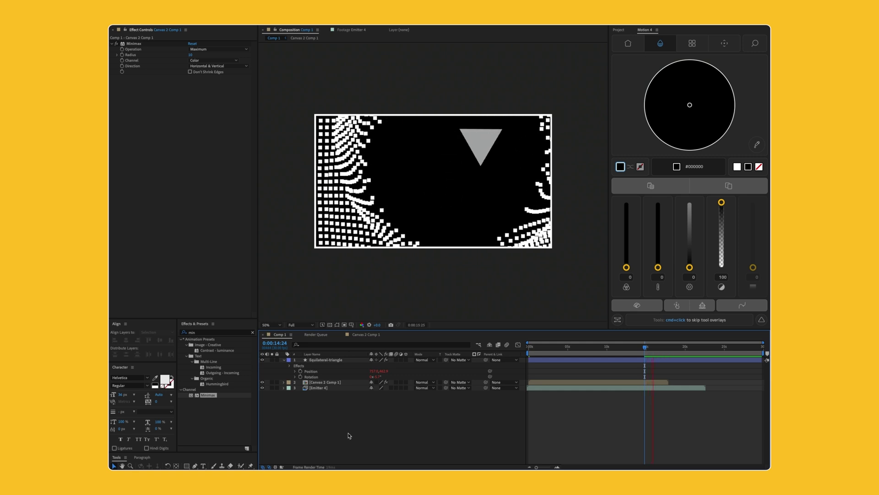
# Apply Motion 4's Warp tool to the Equilateral-triangle layer
pyautogui.click(462, 196)
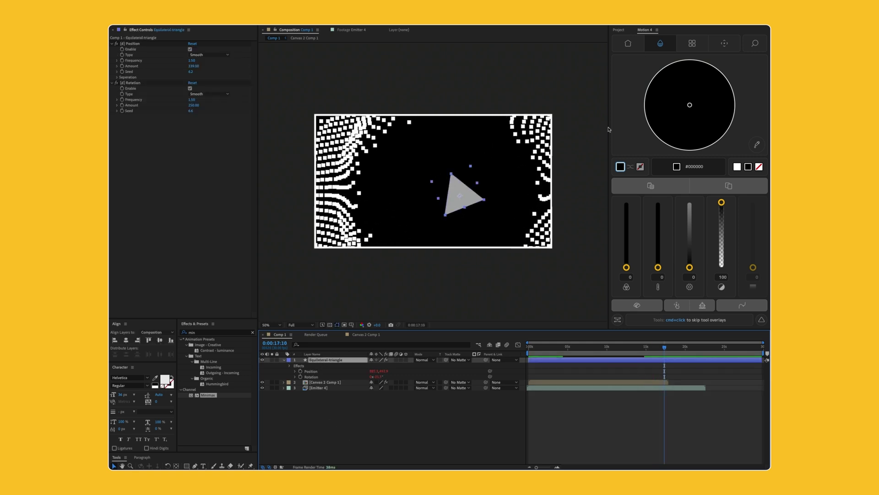
pyautogui.click(755, 43)
pyautogui.write('war')
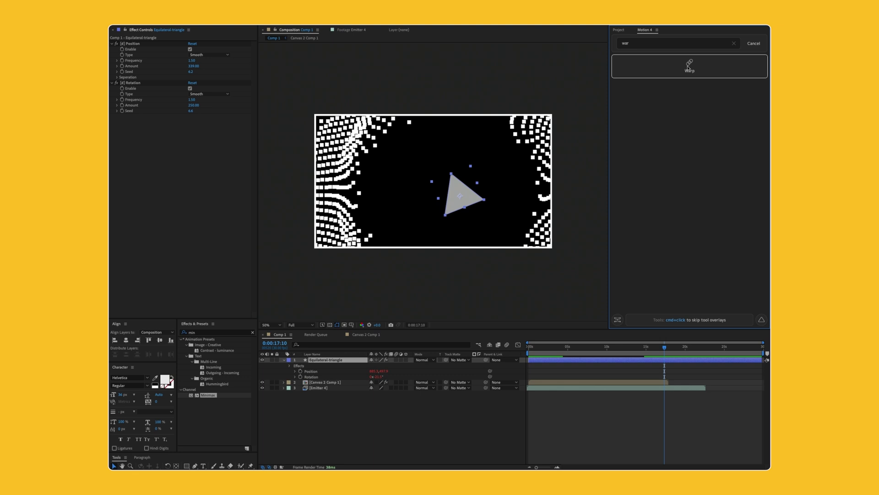
pyautogui.click(698, 64)
pyautogui.click(354, 422)
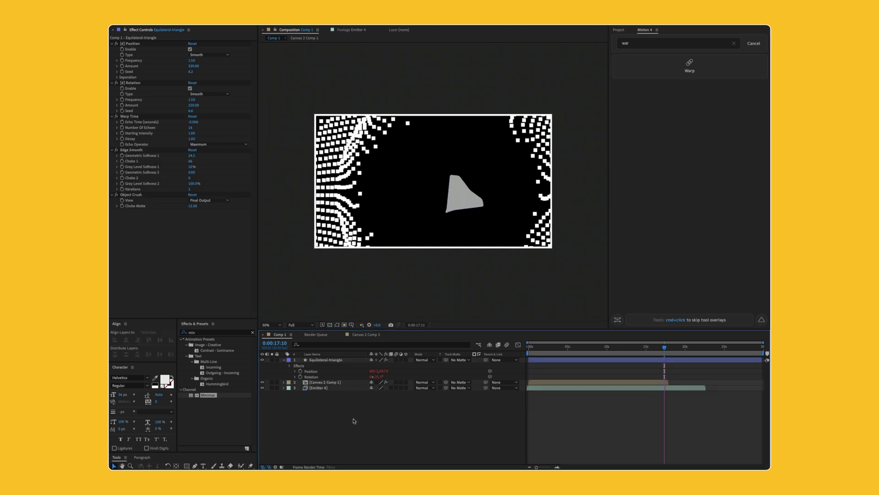
# End the work area at about 17 seconds and trim the composition to it
pyautogui.moveTo(670, 346); pyautogui.dragTo(661, 346)
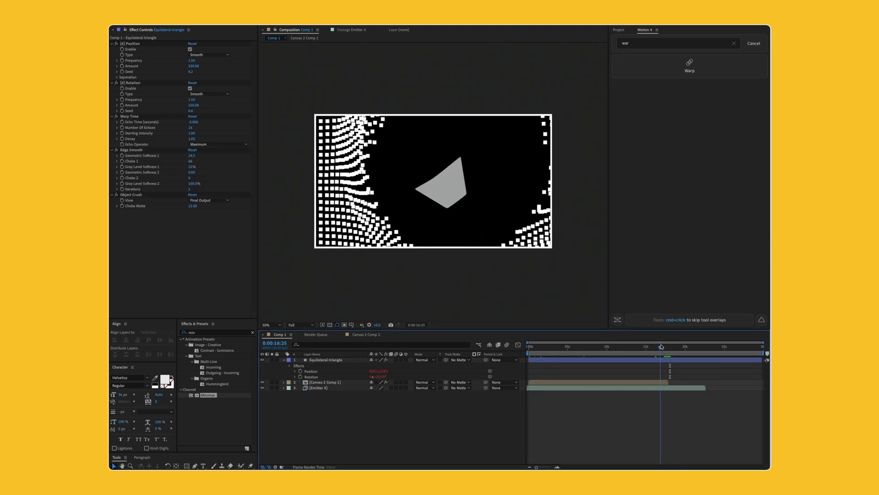
pyautogui.press('n')
pyautogui.press('Home')
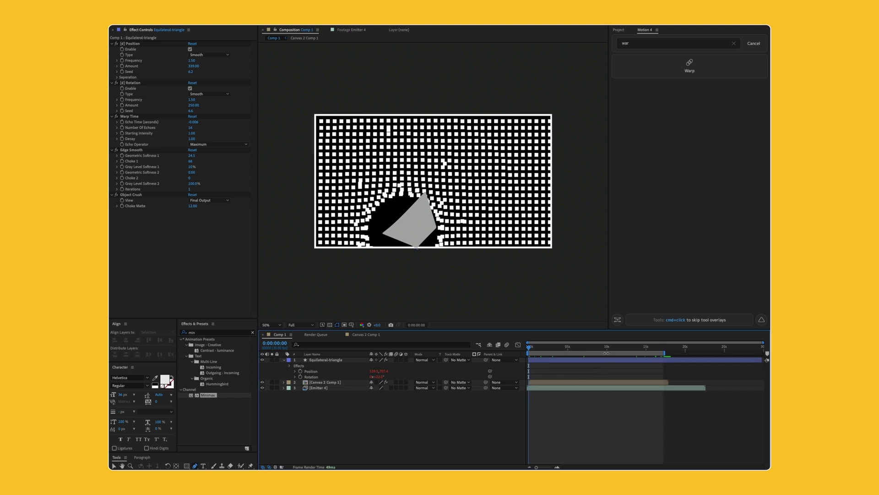
pyautogui.rightClick(604, 353)
pyautogui.click(650, 374)
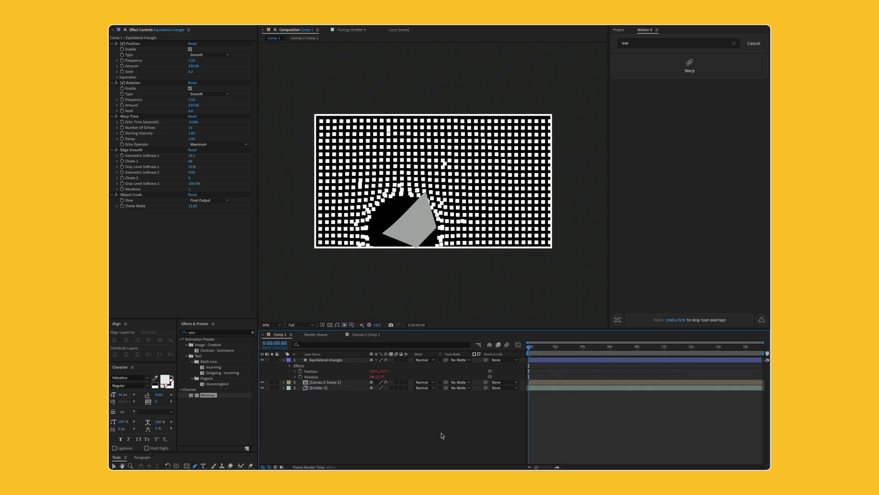
# Preview the warped triangle animation and move the Emitter 4 layer above Canvas 2 Comp 1
pyautogui.press('space')
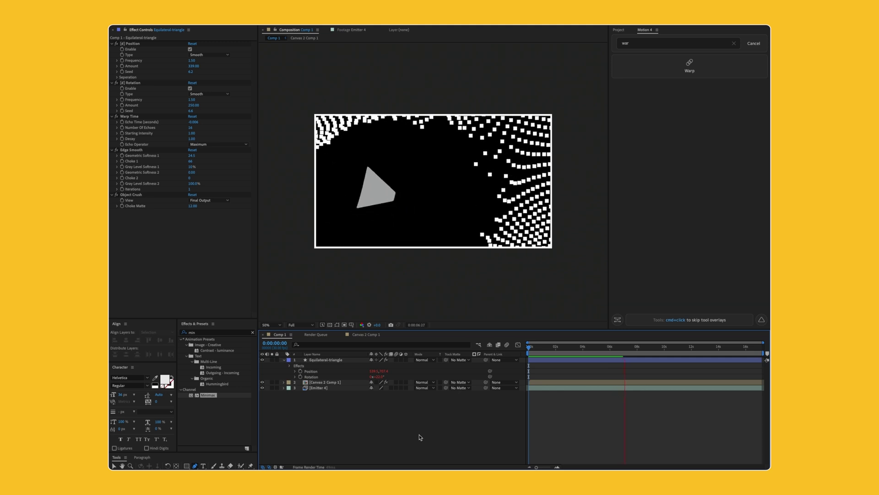
pyautogui.press('space')
pyautogui.moveTo(318, 388); pyautogui.dragTo(324, 380)
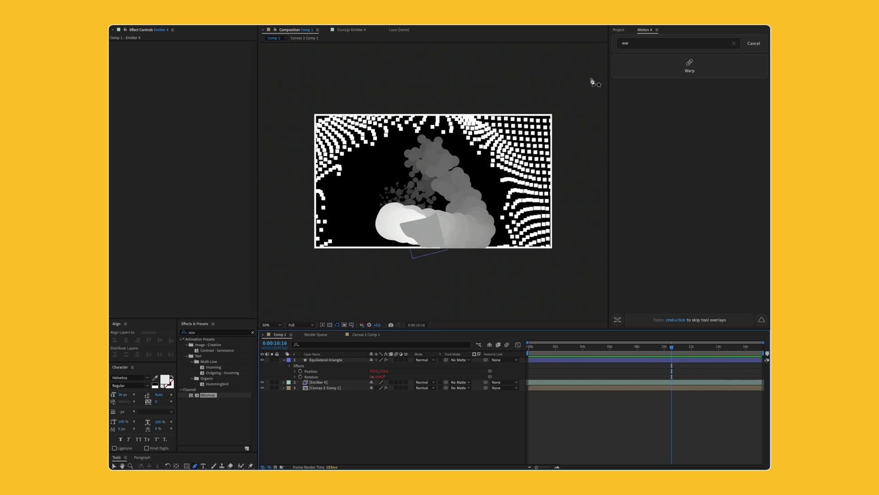
# Select all three layers, collapse their properties and exit the Motion 4 tool search
pyautogui.click(693, 168)
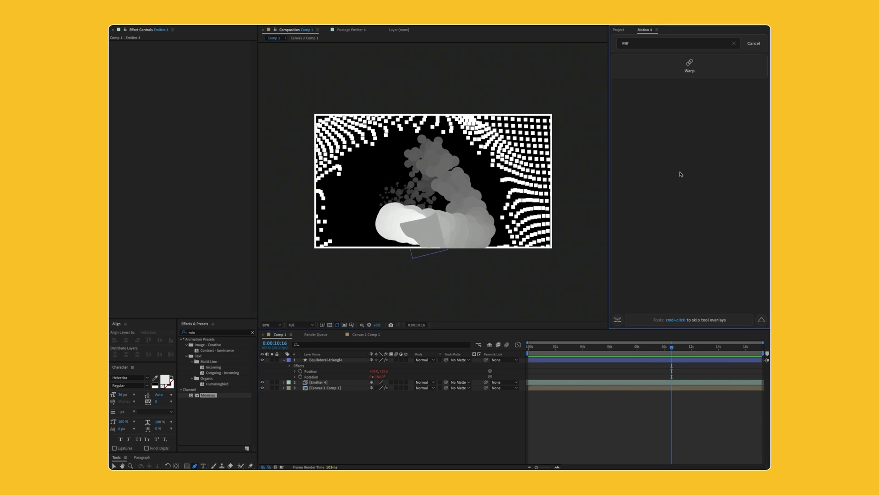
pyautogui.moveTo(347, 412); pyautogui.dragTo(346, 338)
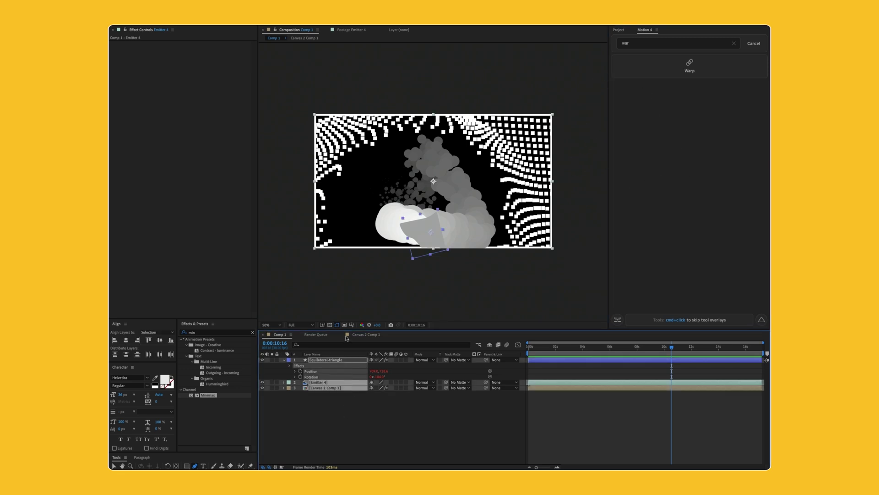
pyautogui.click(283, 360)
pyautogui.press('u')
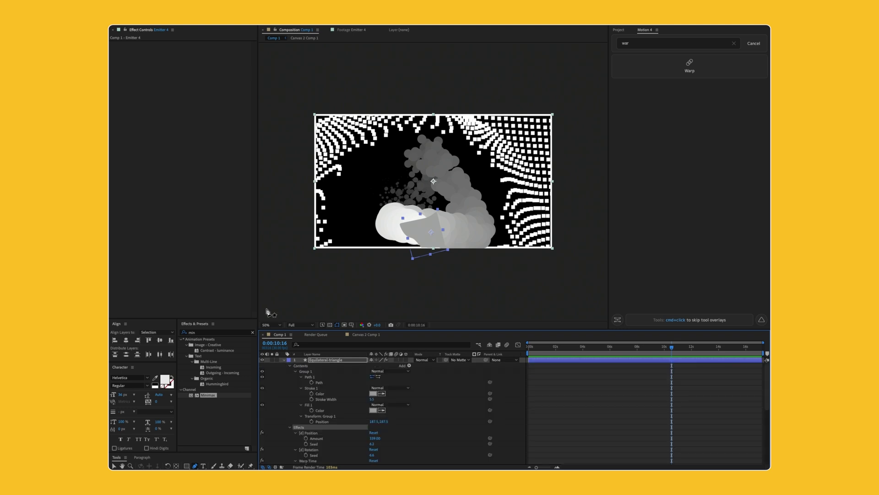
pyautogui.press('u')
pyautogui.click(752, 46)
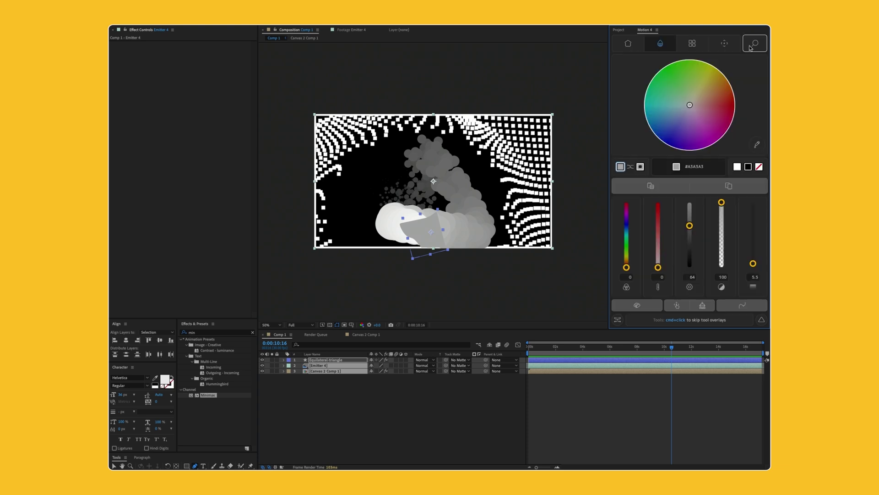
# Delete all layers from Comp 1
pyautogui.click(628, 43)
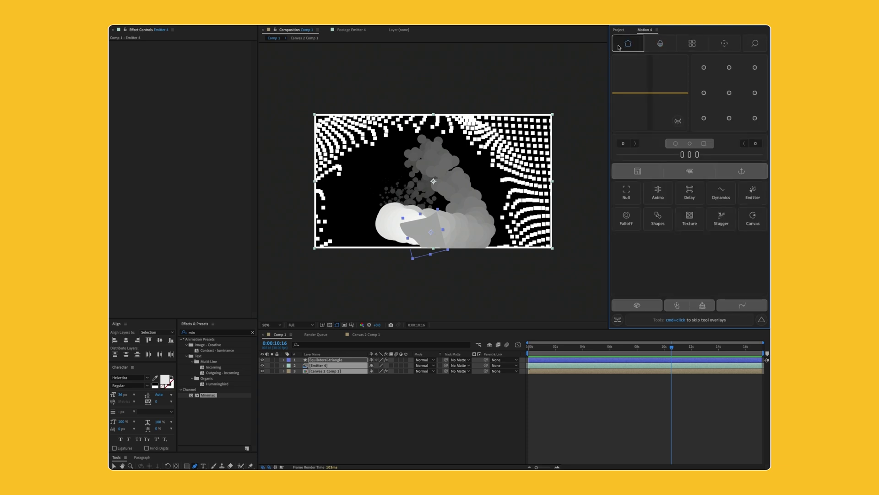
pyautogui.click(344, 383)
pyautogui.hotkey('ctrl', 'a')
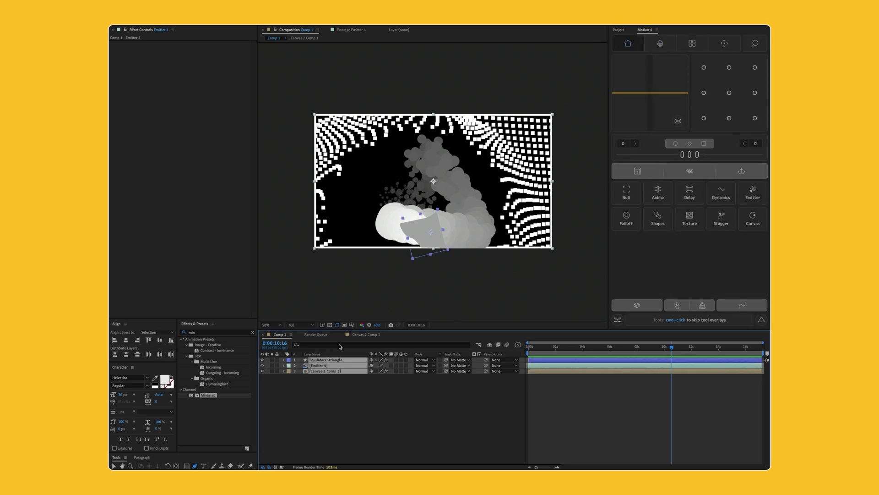
pyautogui.press('Delete')
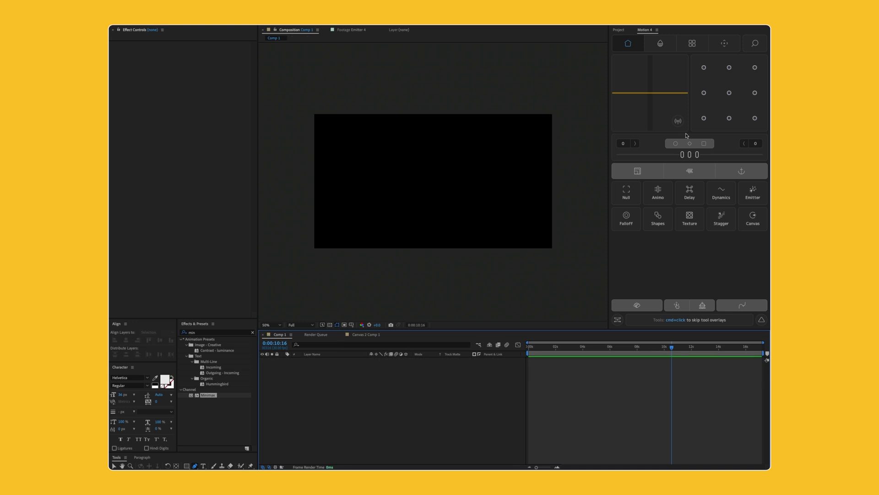
# Add four circle layers with Motion 4's Shapes tool and reveal the Rotation property of all of them
pyautogui.click(658, 218)
pyautogui.click(643, 148)
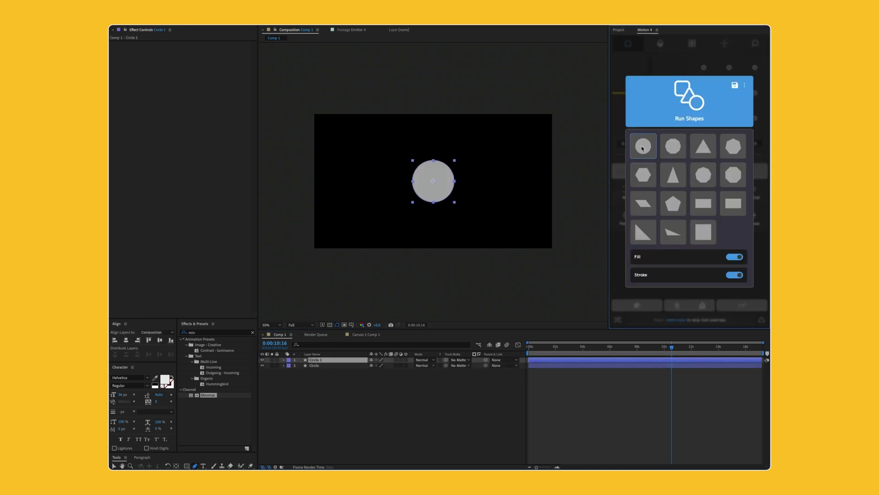
pyautogui.click(360, 400)
pyautogui.hotkey('ctrl', 'a')
pyautogui.hotkey('alt', 'shift', 'r')
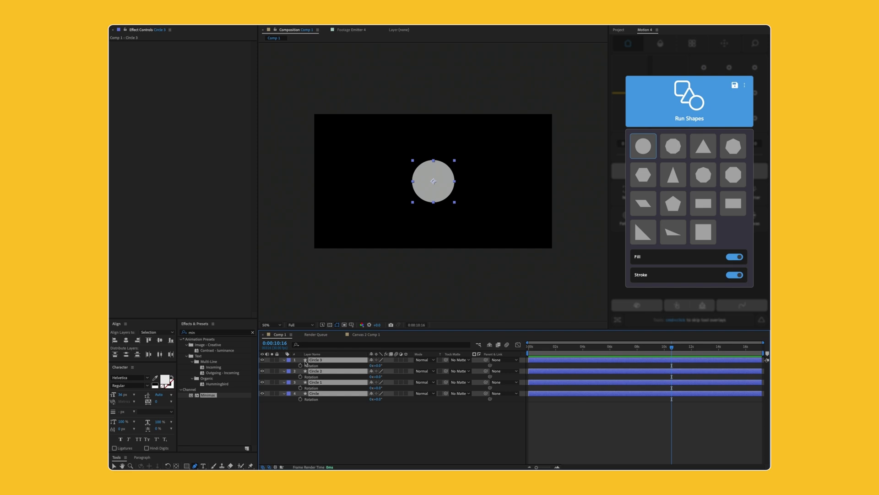
# Animate the circle layers' Rotation with keyframes and spread the keyframe pairs to different times on each layer
pyautogui.moveTo(654, 347); pyautogui.dragTo(650, 346)
pyautogui.moveTo(371, 367); pyautogui.dragTo(504, 367)
pyautogui.moveTo(703, 416)
pyautogui.mouseDown()
pyautogui.moveTo(644, 406)
pyautogui.moveTo(646, 396)
pyautogui.moveTo(602, 399)
pyautogui.mouseUp()
pyautogui.moveTo(638, 374)
pyautogui.mouseDown()
pyautogui.moveTo(706, 377)
pyautogui.moveTo(565, 365)
pyautogui.mouseUp()
pyautogui.click(672, 367)
# Trim all four circle layers to their Rotation keyframes with Trim to Keys, using both In Point and Out Point
pyautogui.click(377, 430)
pyautogui.moveTo(376, 429); pyautogui.dragTo(277, 358)
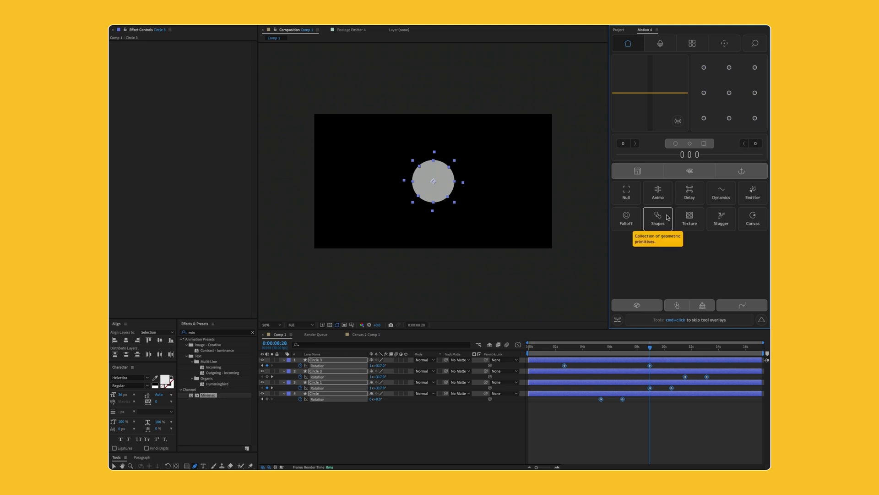
pyautogui.click(692, 43)
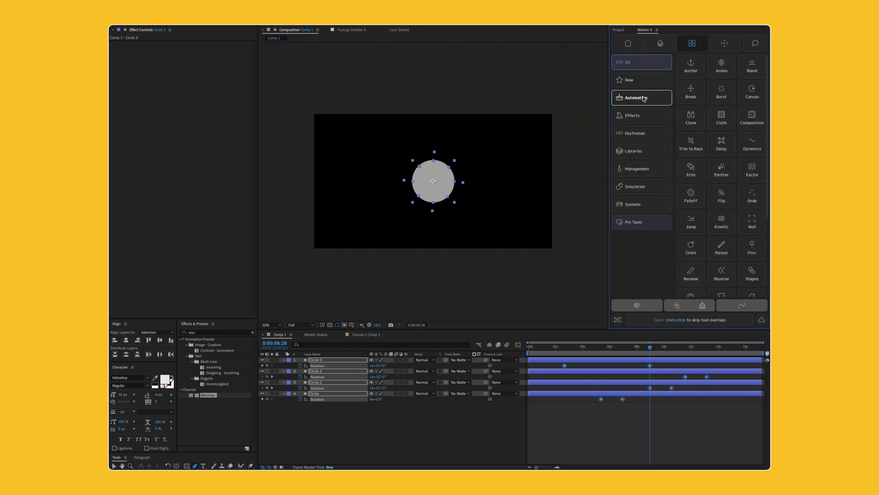
pyautogui.click(644, 81)
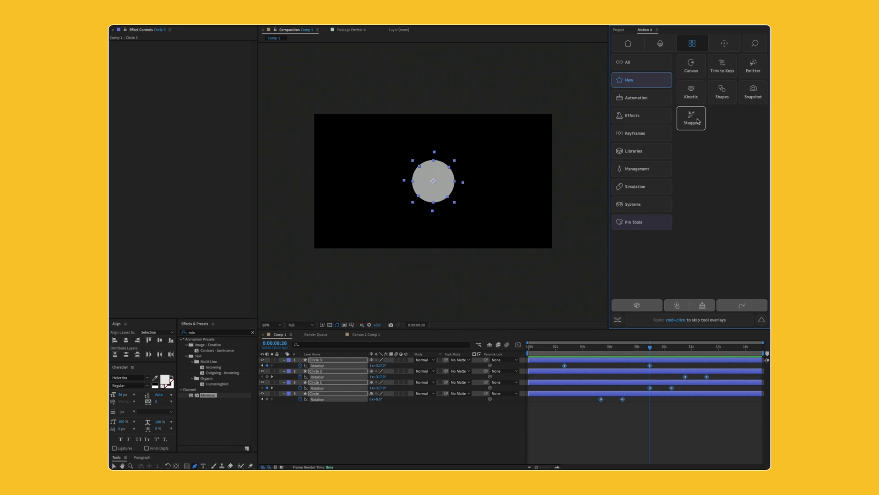
pyautogui.click(724, 67)
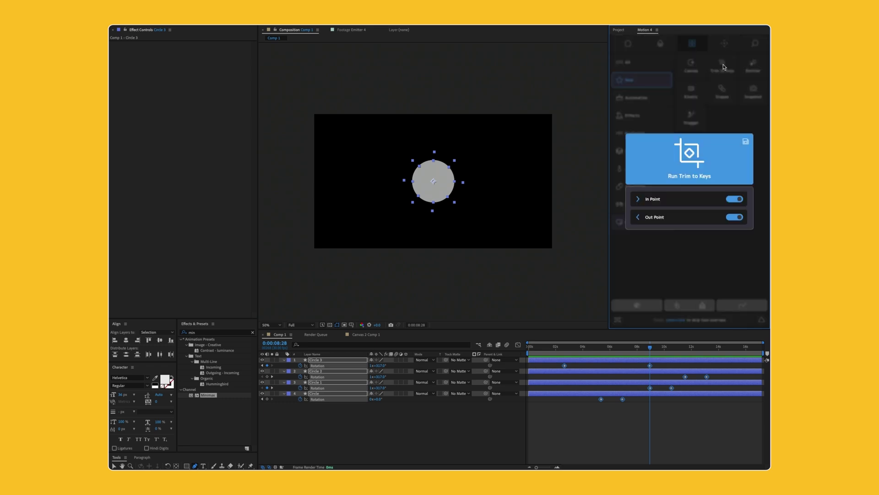
pyautogui.click(691, 152)
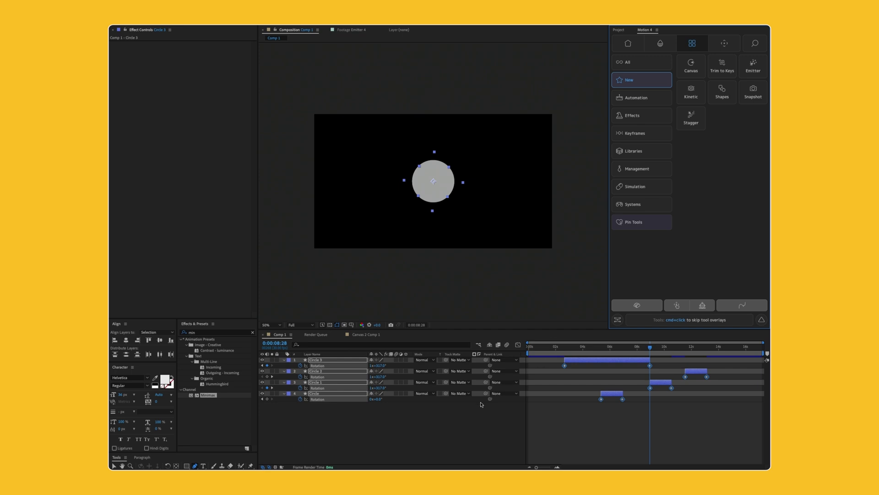
pyautogui.click(479, 418)
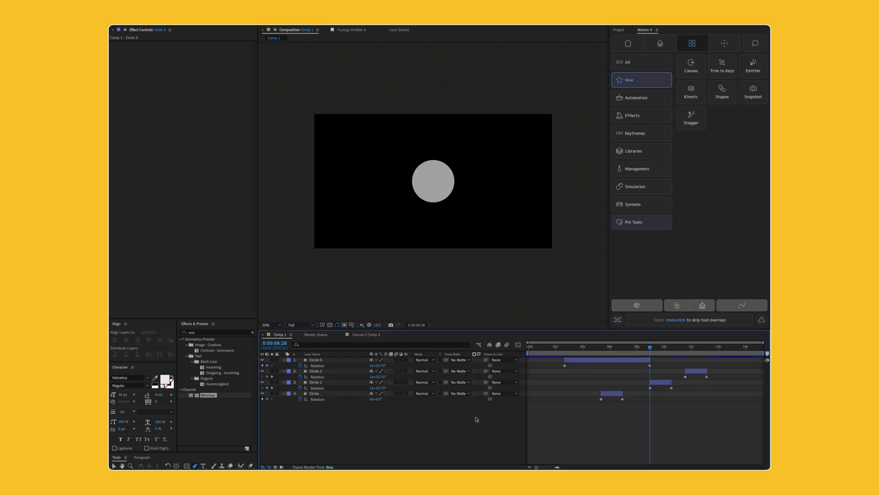
# Set Comp 1's width to 5532 in Motion 4's composition settings and divide it by 5 to get 1106
pyautogui.click(628, 43)
pyautogui.click(638, 172)
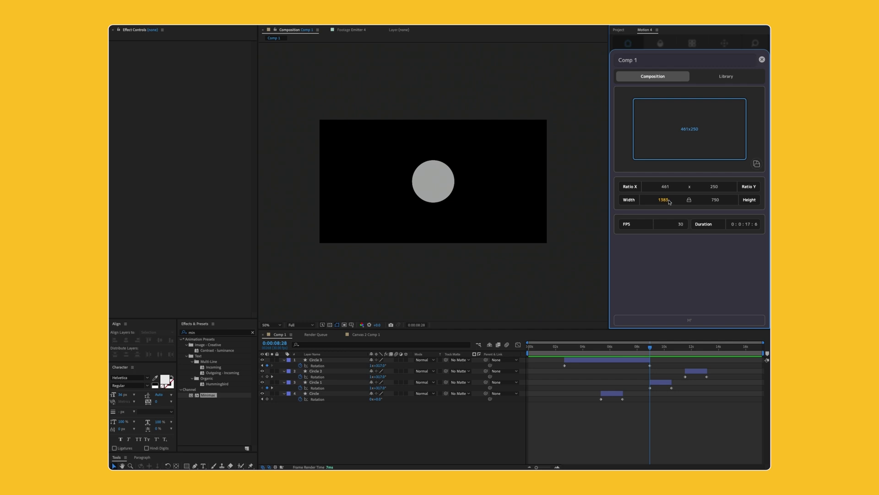
pyautogui.write('5532')
pyautogui.press('Return')
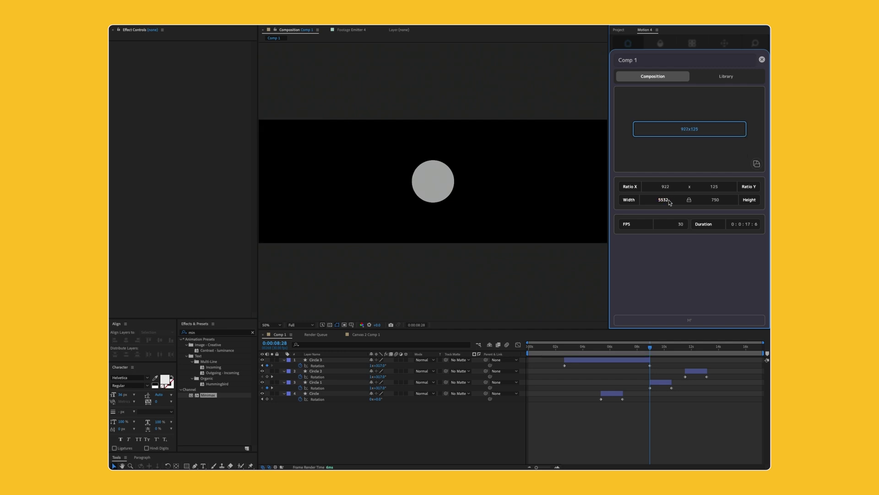
pyautogui.click(669, 202)
pyautogui.write('/5')
pyautogui.press('Return')
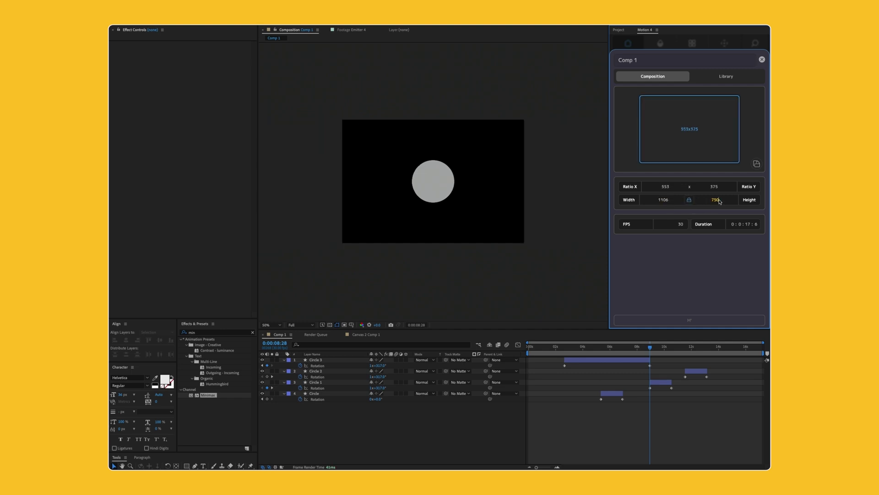
# Increase the composition height by 100 to 850 with the ratio locked, and flip the orientation to portrait and back
pyautogui.write('+100')
pyautogui.press('Return')
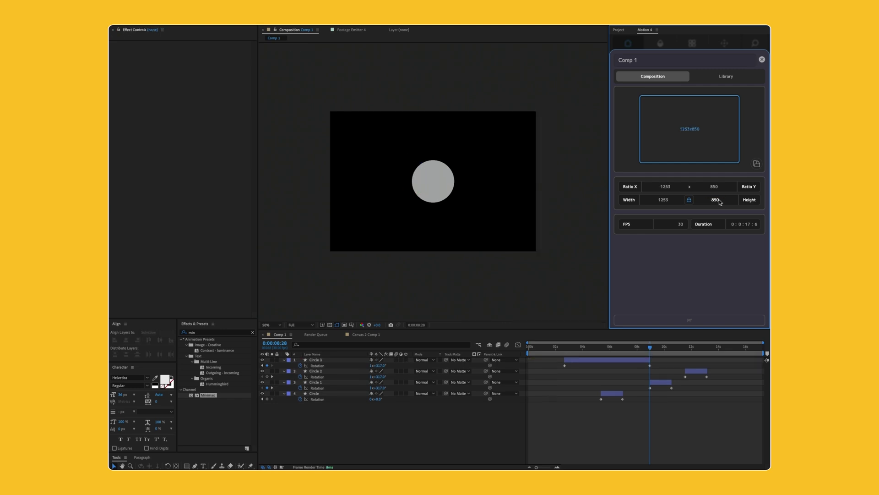
pyautogui.click(756, 164)
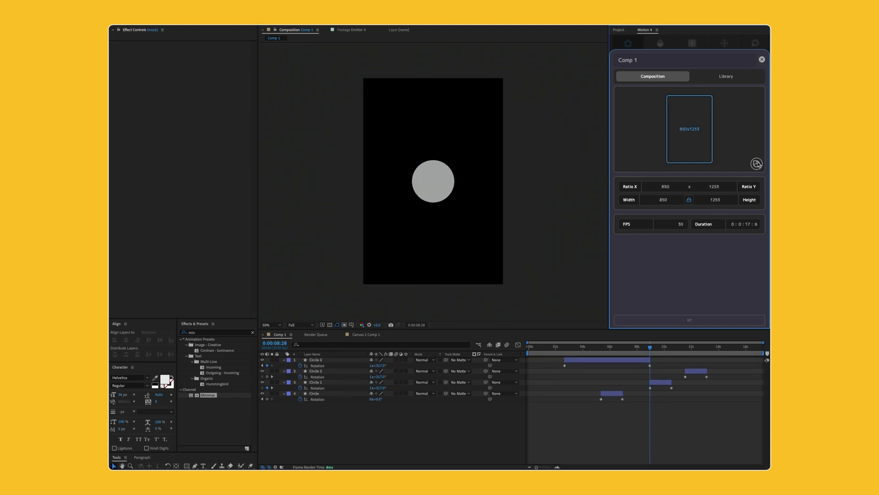
pyautogui.click(756, 164)
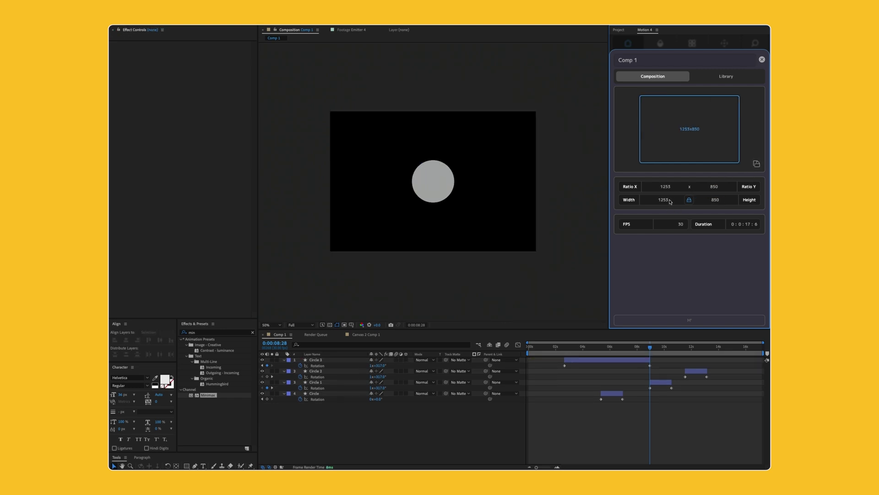
# Halve the ratio-locked composition width to 627, double it to 1254, and close the composition settings
pyautogui.write('2')
pyautogui.press('Return')
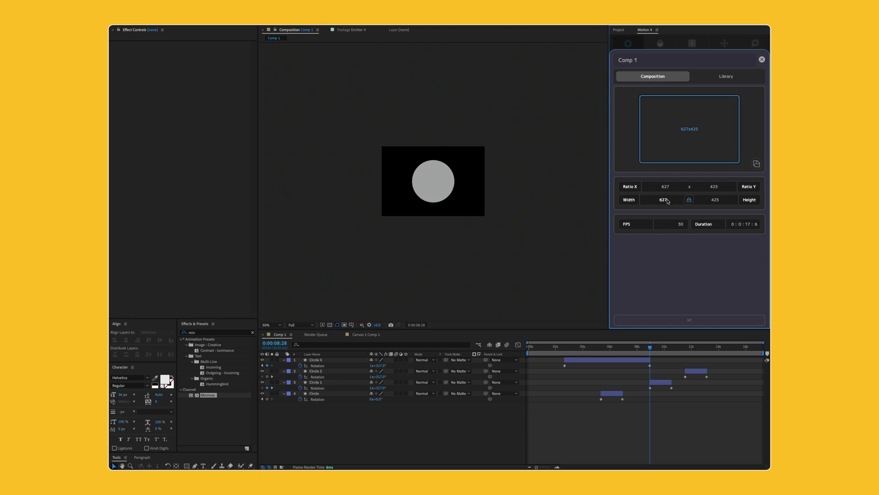
pyautogui.write('*2')
pyautogui.press('Return')
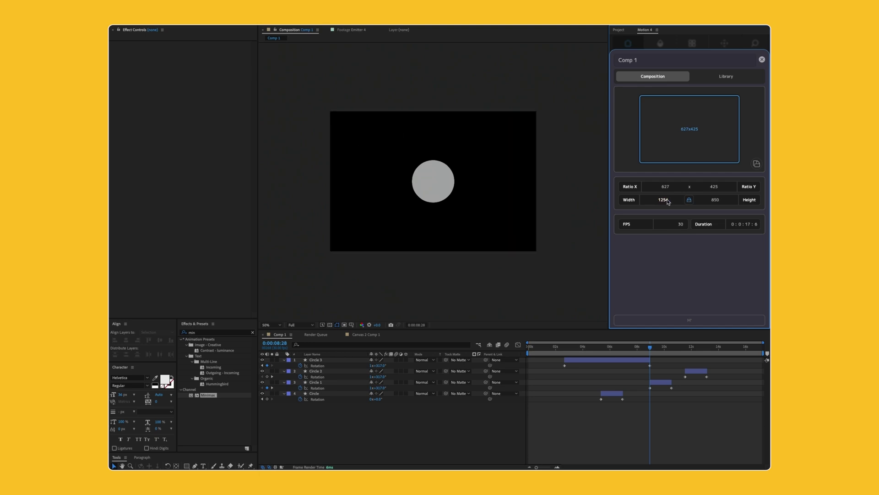
pyautogui.click(762, 59)
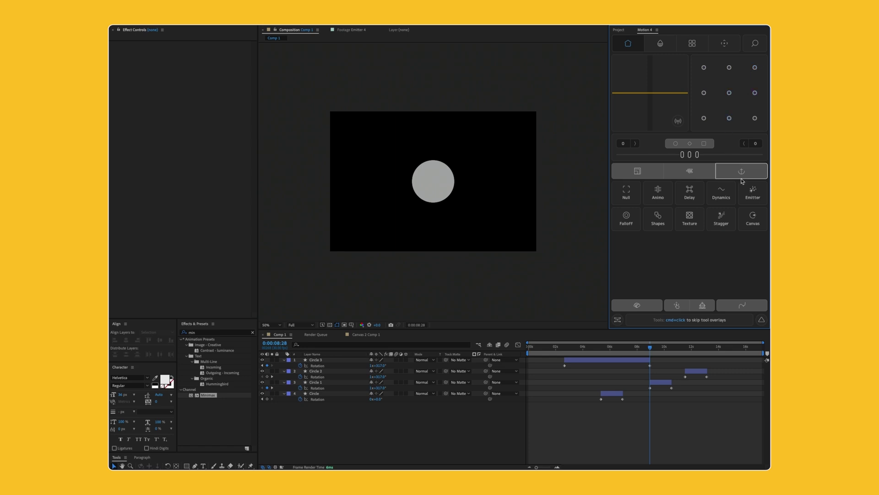
# Open the Emitter tool and try particle Count values of 25 and 12
pyautogui.click(747, 197)
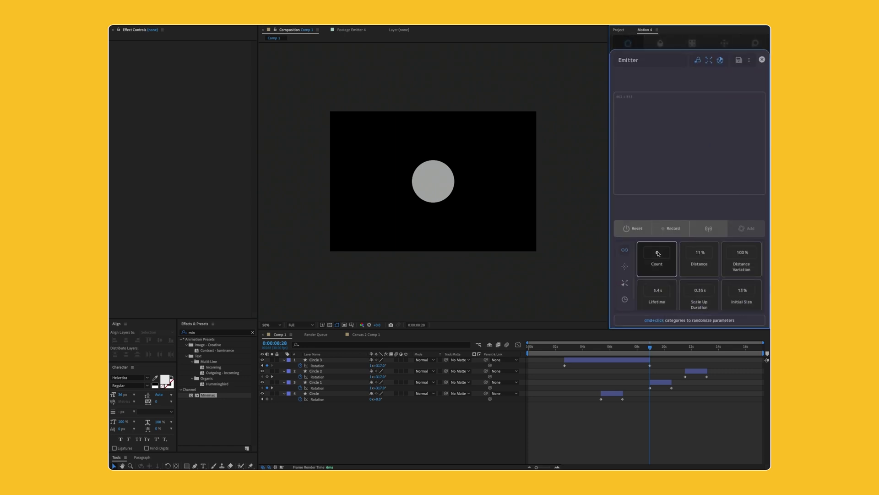
pyautogui.moveTo(660, 253); pyautogui.dragTo(663, 254)
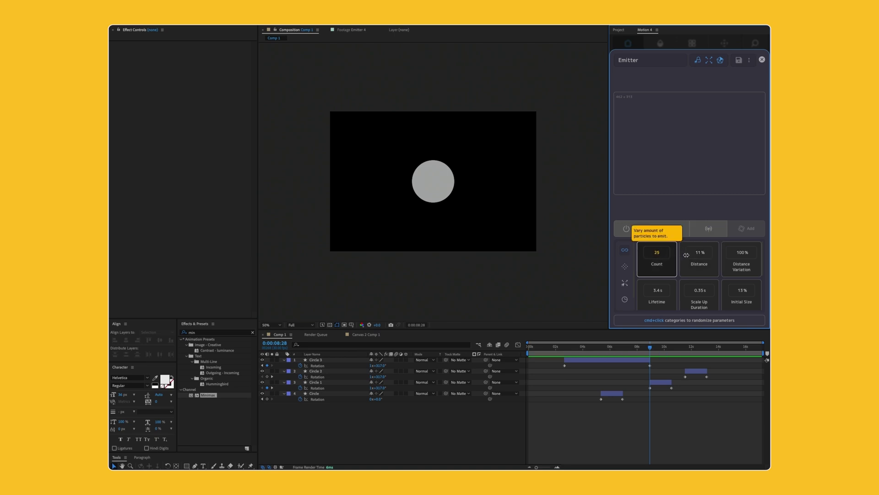
pyautogui.moveTo(659, 254); pyautogui.dragTo(637, 260)
# Delete all circle layers from Comp 1 and leave the Emitter tool
pyautogui.moveTo(313, 427); pyautogui.dragTo(345, 351)
pyautogui.press('Delete')
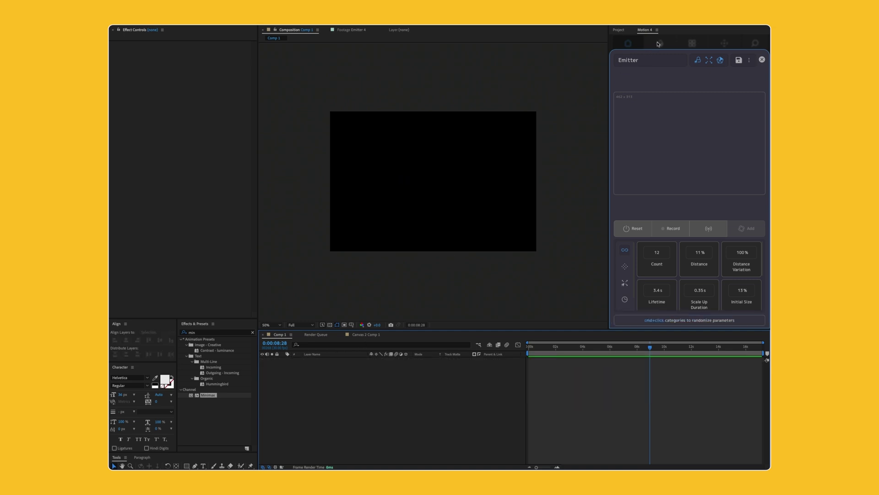
pyautogui.click(658, 43)
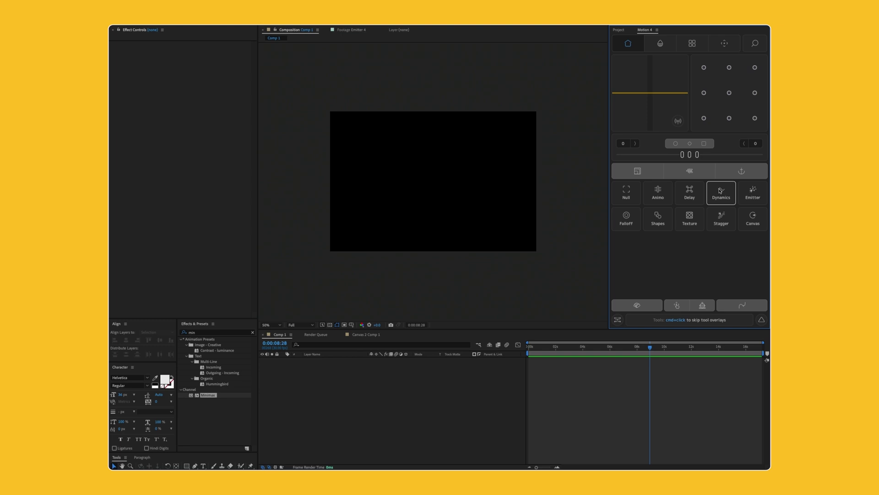
# Add a 16:9 rectangle layer with the Shapes tool and reveal its Position property
pyautogui.click(658, 216)
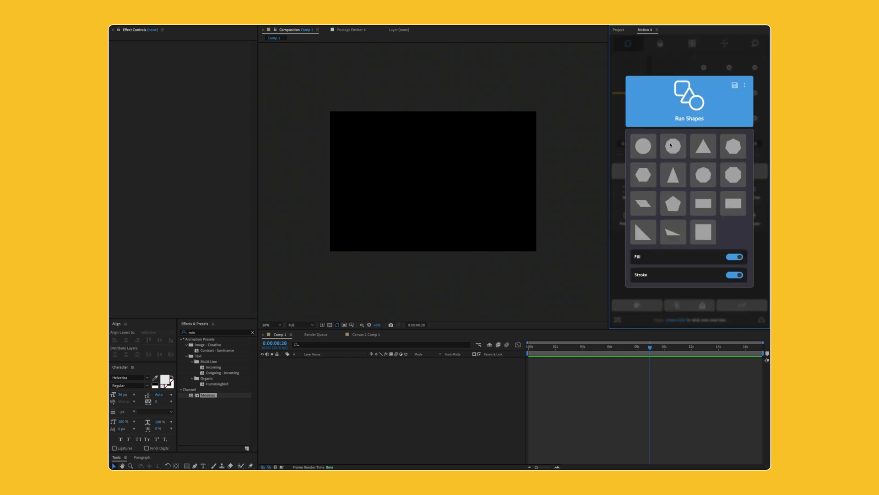
pyautogui.click(699, 198)
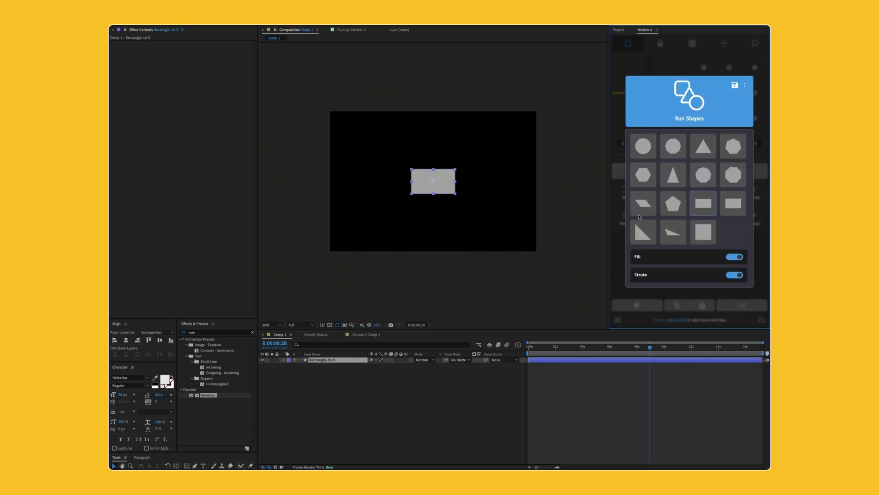
pyautogui.click(345, 355)
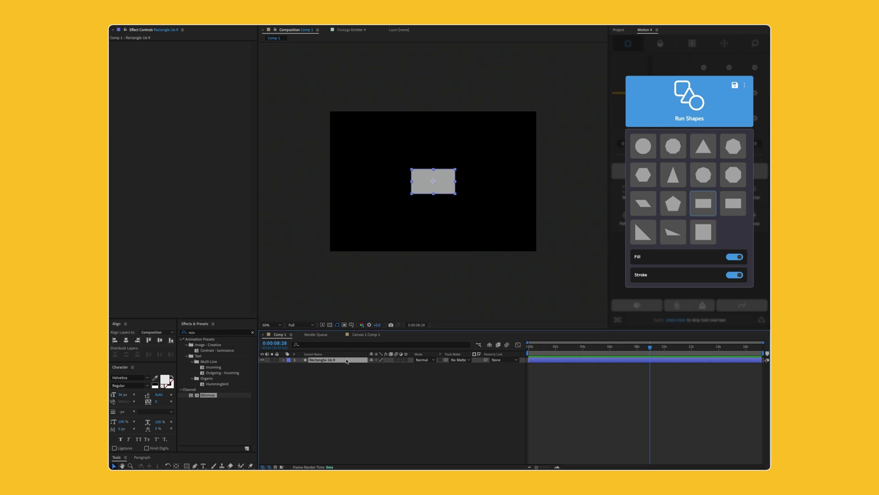
pyautogui.press('p')
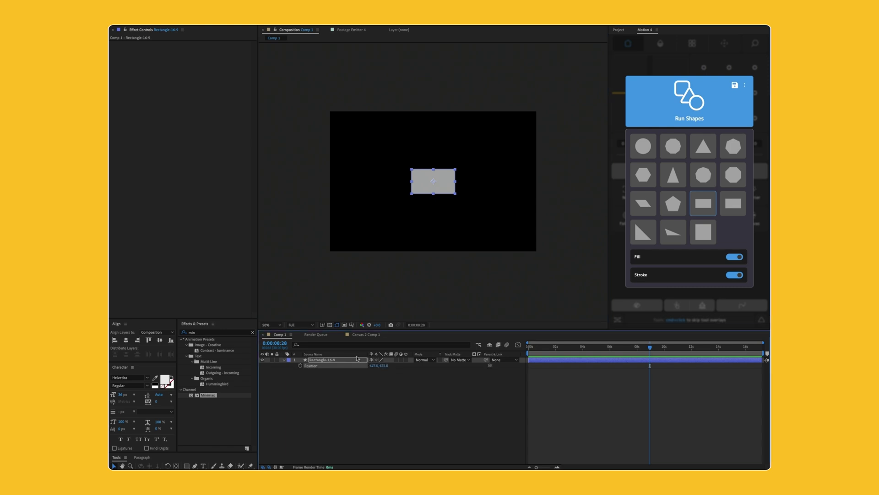
# Apply Motion 4's Dynamics tool to the rectangle's Position with Randomize Seed off and preview the movement
pyautogui.click(710, 187)
pyautogui.click(711, 189)
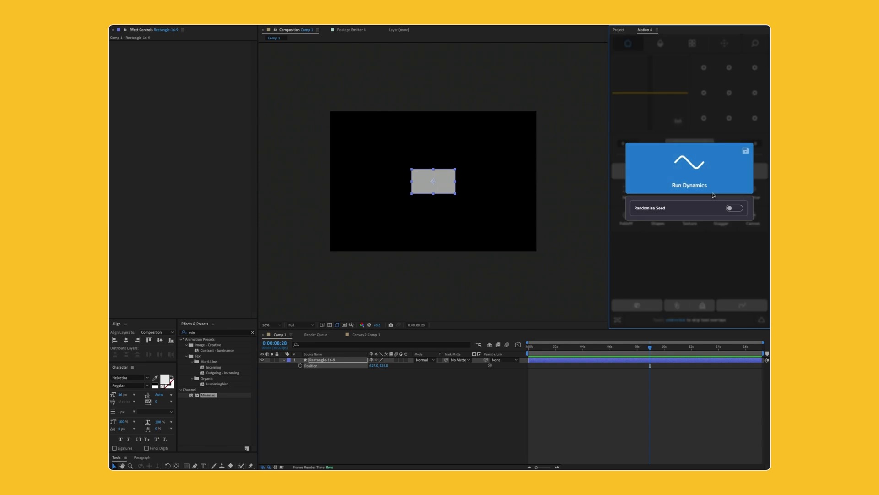
pyautogui.click(702, 181)
pyautogui.click(334, 386)
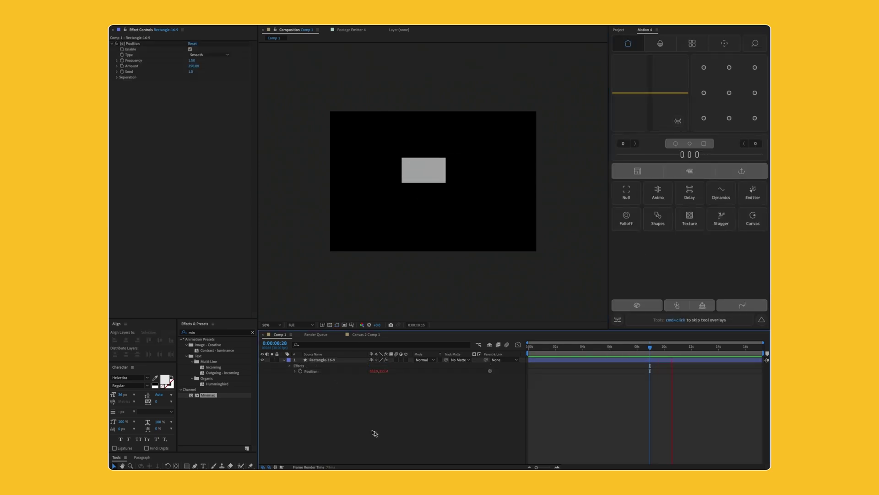
# Save the rectangle layer's motion path in the Emitter tool
pyautogui.click(328, 359)
pyautogui.click(753, 192)
pyautogui.click(708, 228)
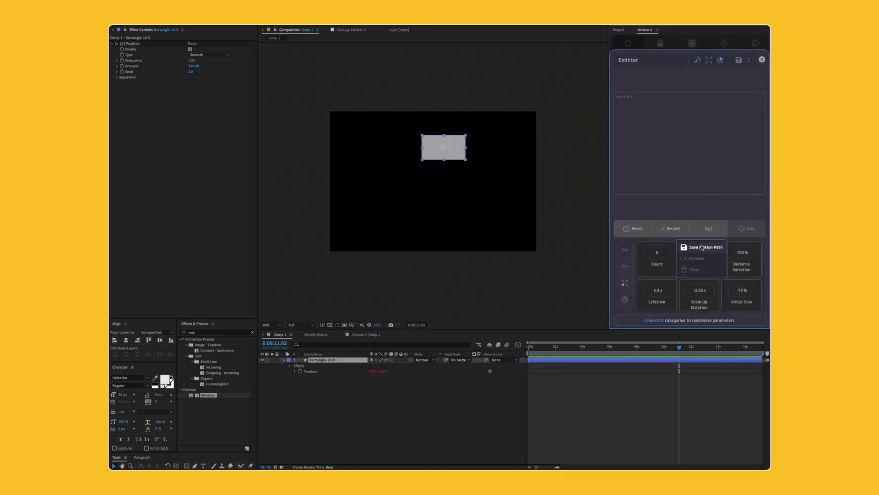
pyautogui.click(703, 248)
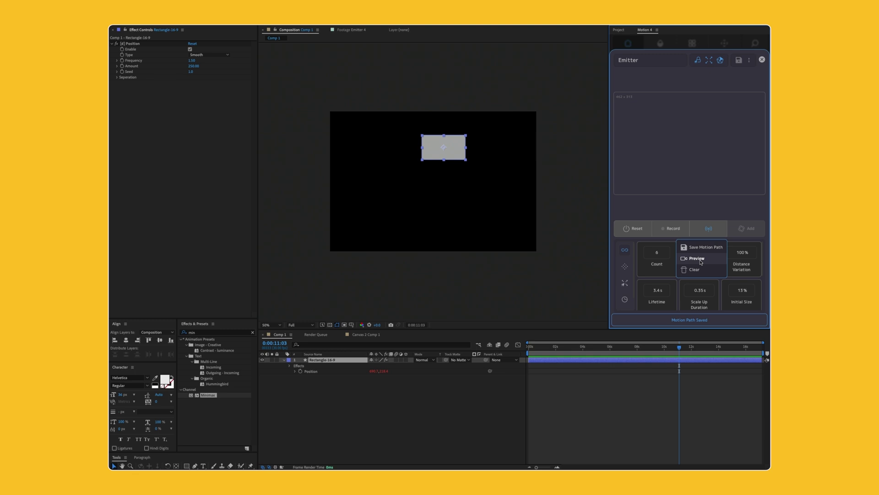
# Preview the Emitter particles along the saved motion path and randomize all Emitter parameters
pyautogui.click(700, 260)
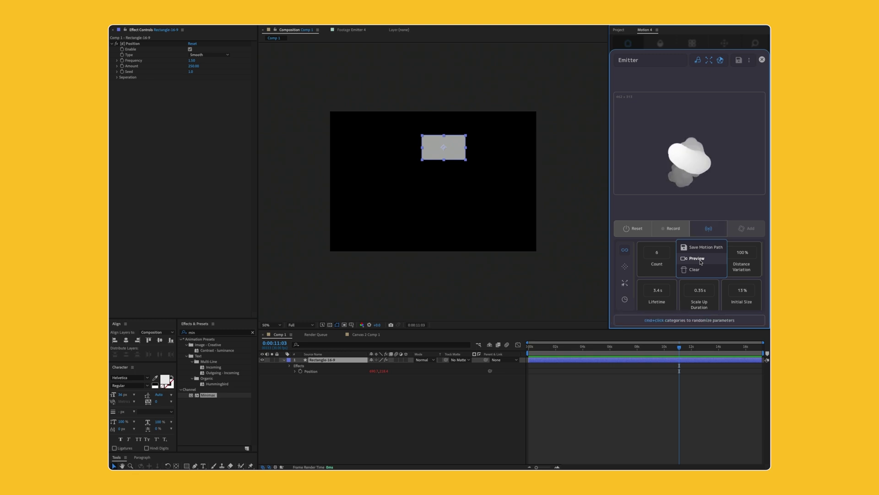
pyautogui.click(699, 126)
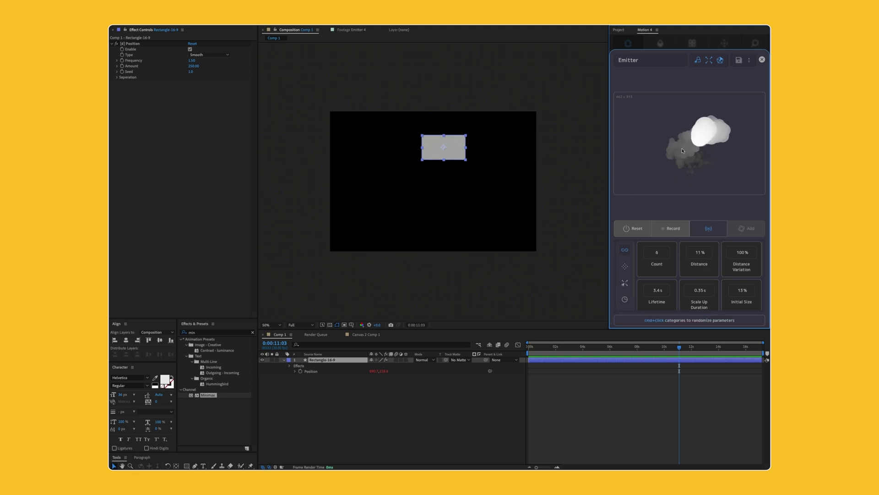
pyautogui.click(625, 251)
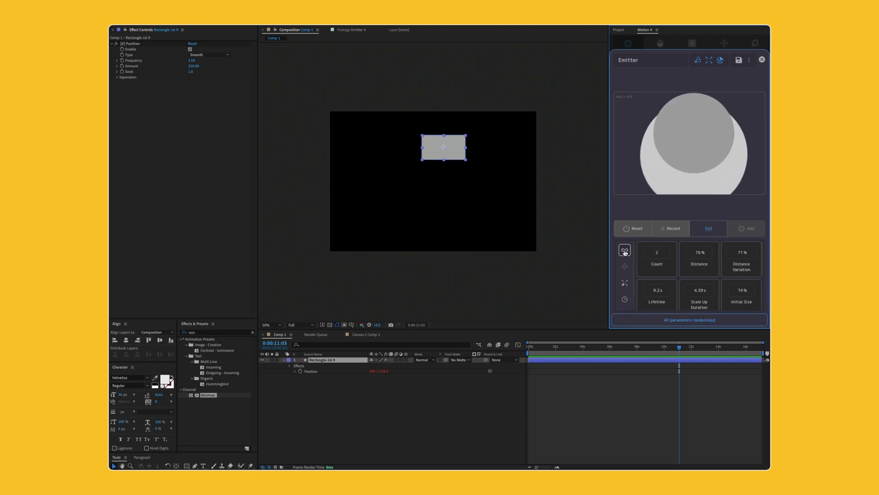
# Randomize all Emitter parameters a few more times and open the individual parameter categories
pyautogui.click(625, 251)
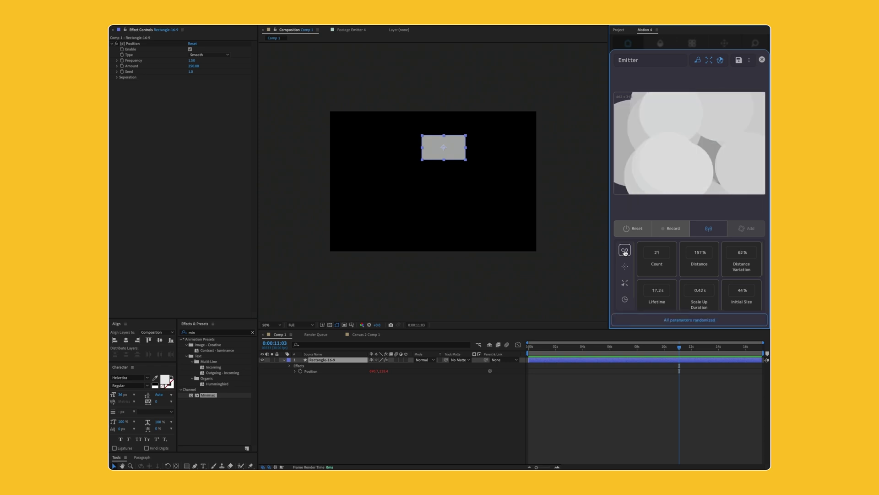
pyautogui.click(625, 250)
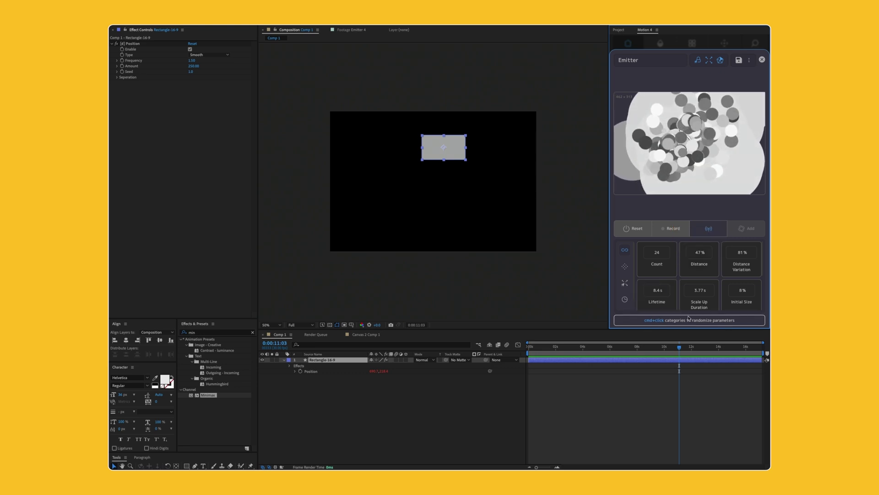
pyautogui.click(625, 284)
pyautogui.click(625, 300)
pyautogui.scroll(-1, 626, 302)
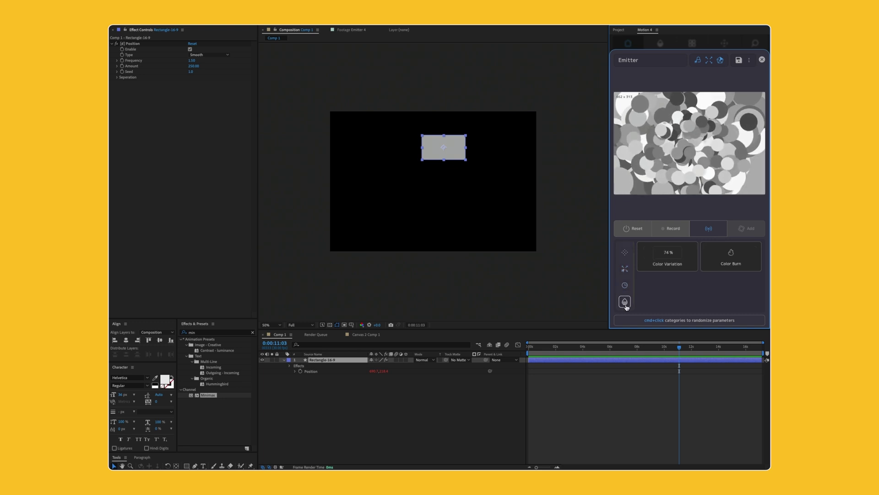
# Randomize the Emitter tool's Timing, Emitter and Particles parameters one category at a time
pyautogui.click(625, 285)
pyautogui.click(625, 270)
pyautogui.keyDown('super'); pyautogui.click(626, 285); pyautogui.keyUp('super')
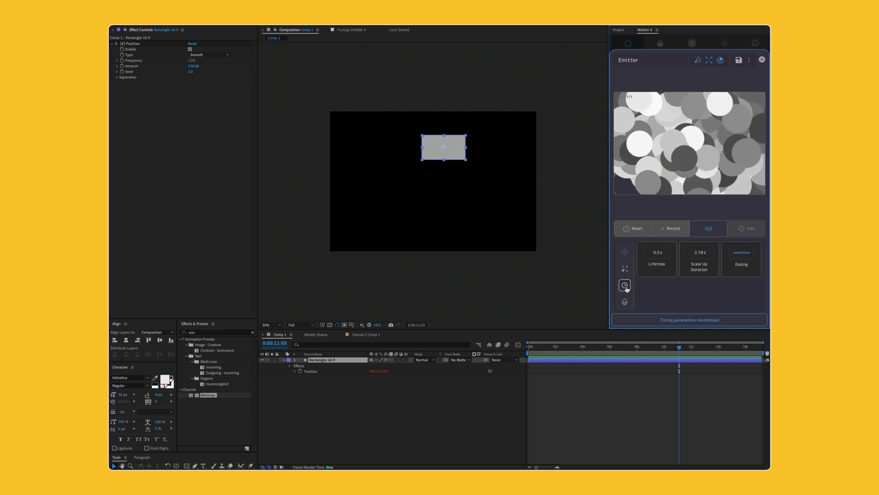
pyautogui.keyDown('super'); pyautogui.click(628, 270); pyautogui.keyUp('super')
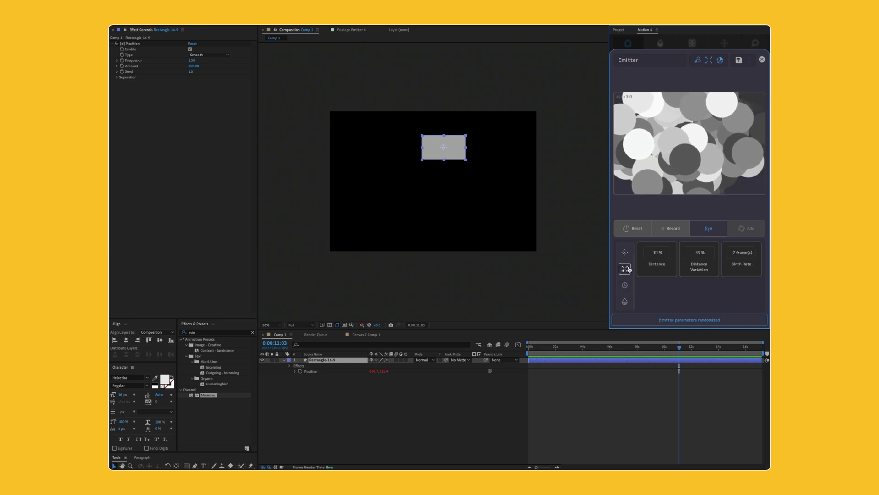
pyautogui.keyDown('super'); pyautogui.click(626, 252); pyautogui.keyUp('super')
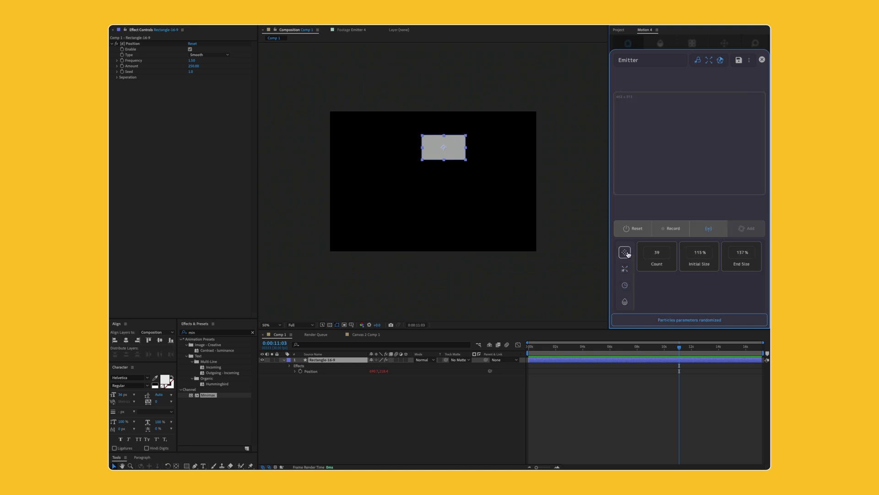
pyautogui.keyDown('super'); pyautogui.click(626, 253); pyautogui.keyUp('super')
# Preview the Emitter along the saved motion path again and randomize only its Particles parameters twice
pyautogui.click(708, 228)
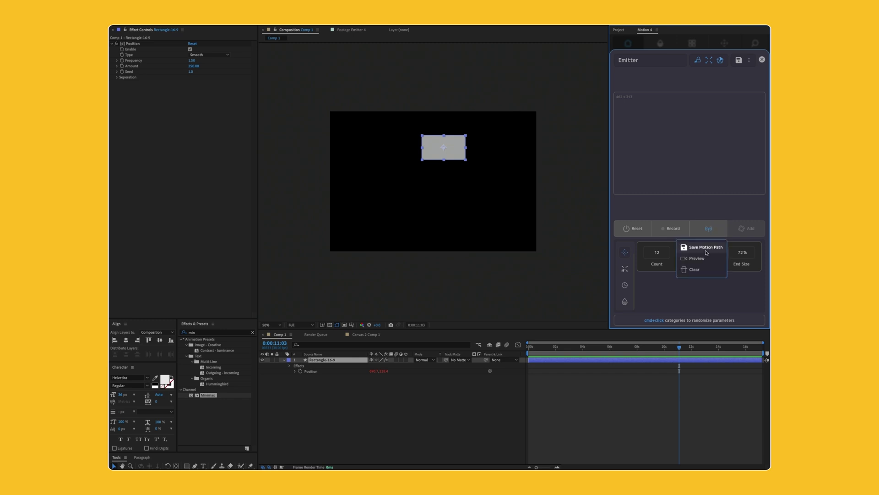
pyautogui.click(705, 259)
pyautogui.keyDown('super'); pyautogui.click(626, 253); pyautogui.keyUp('super')
pyautogui.keyDown('super'); pyautogui.click(626, 253); pyautogui.keyUp('super')
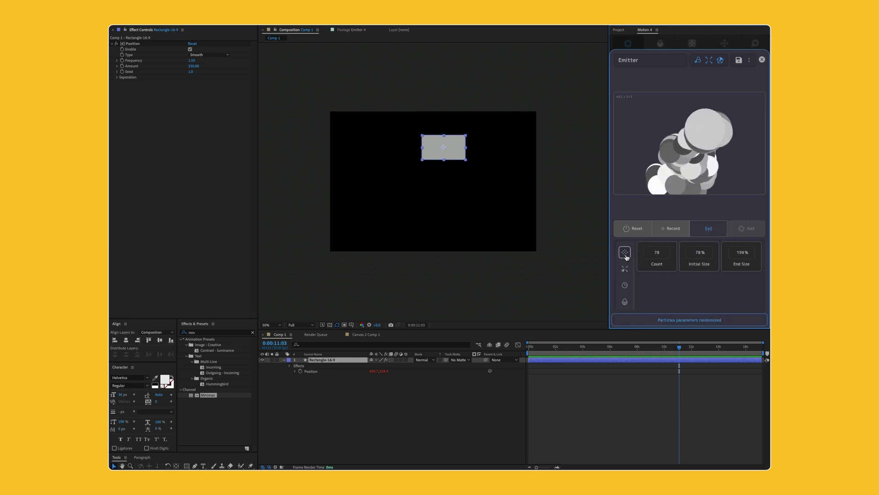
# Turn on Color Burn in the Emitter's color parameters and close the Emitter tool
pyautogui.scroll(1, 625, 261)
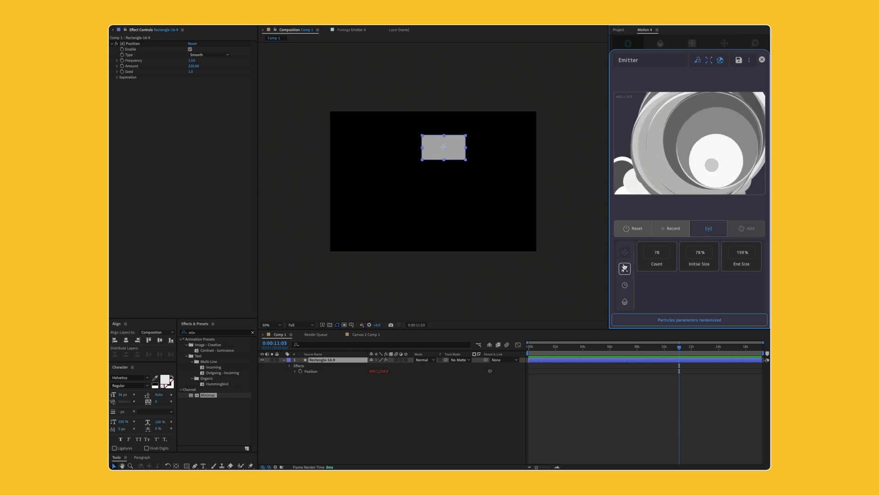
pyautogui.scroll(-1, 625, 282)
pyautogui.click(625, 302)
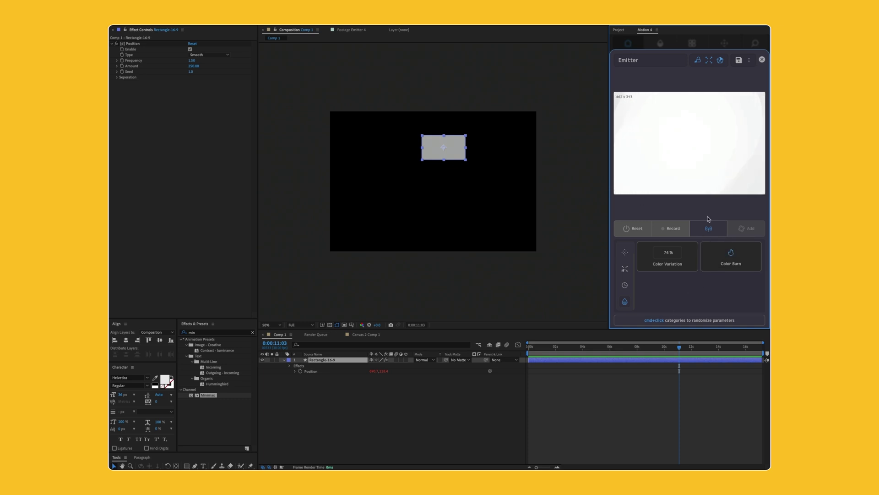
pyautogui.click(763, 59)
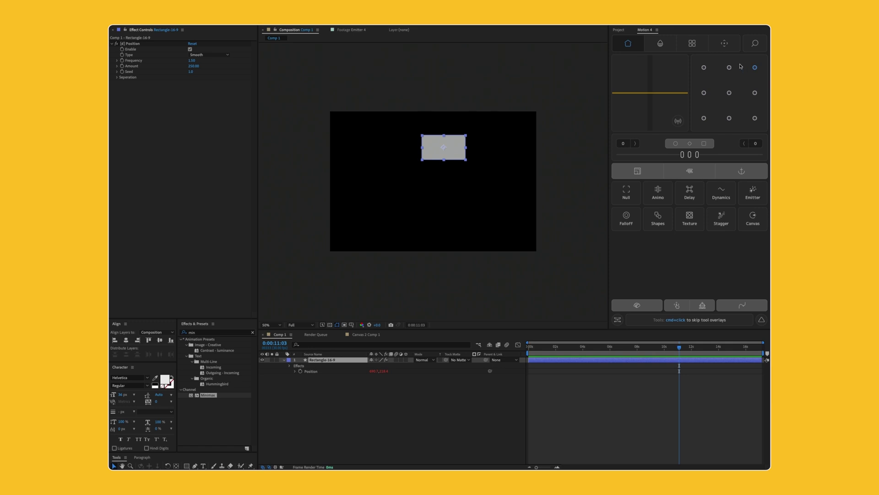
# Rearrange the pinned home tools so Timeline, Composition and Null fill the main row, with Dynamics second and Anchor fourth in the grid
pyautogui.moveTo(626, 192); pyautogui.dragTo(656, 194)
pyautogui.moveTo(690, 171); pyautogui.dragTo(642, 173)
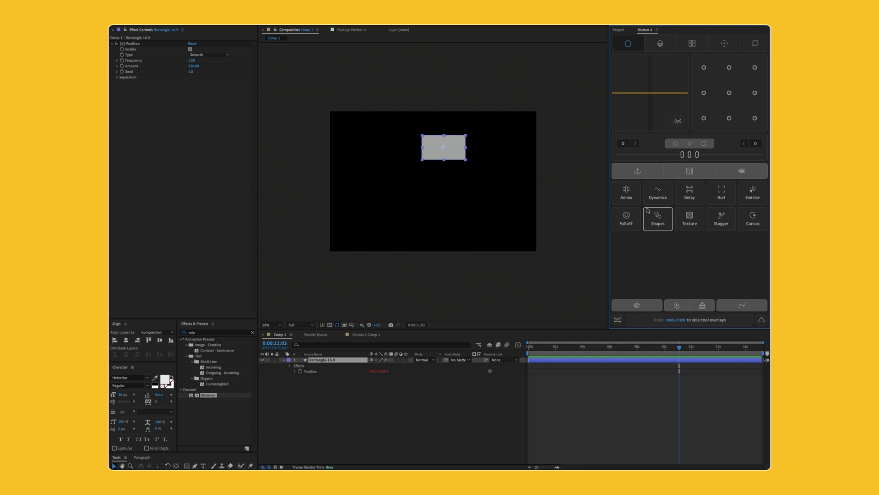
pyautogui.moveTo(720, 191); pyautogui.dragTo(742, 171)
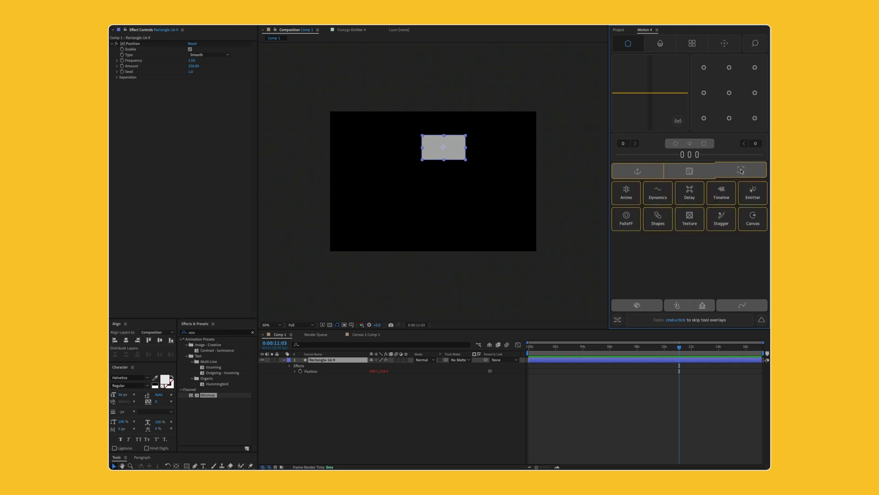
pyautogui.moveTo(638, 170); pyautogui.dragTo(687, 194)
pyautogui.moveTo(638, 170); pyautogui.dragTo(660, 181)
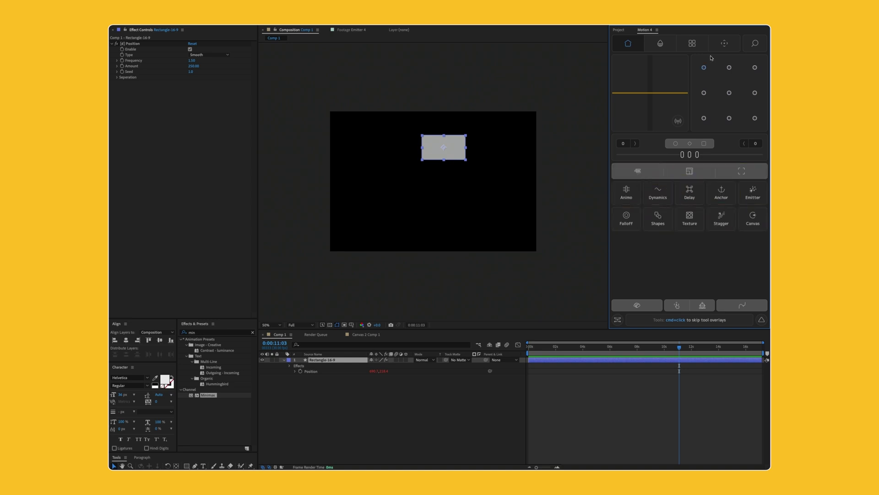
# Unpin the Texture and Anchor tools from the full tool list and return to the home view
pyautogui.click(692, 43)
pyautogui.click(641, 221)
pyautogui.click(639, 62)
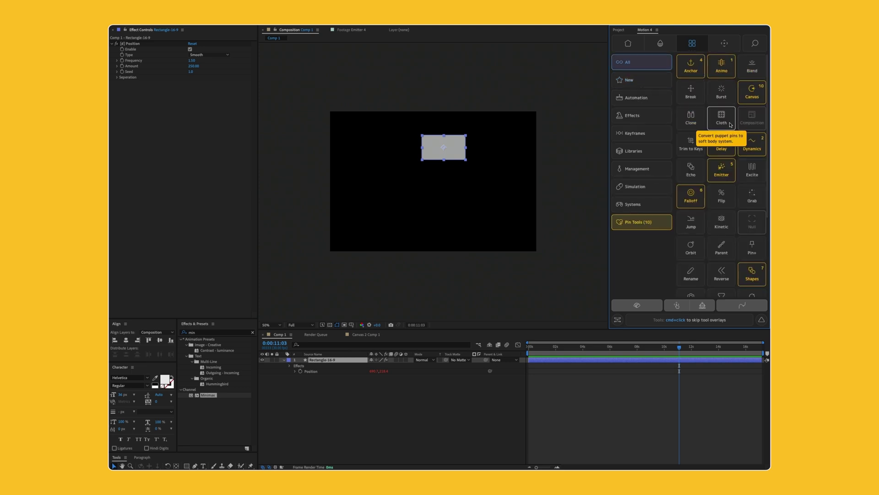
pyautogui.scroll(-3, 731, 125)
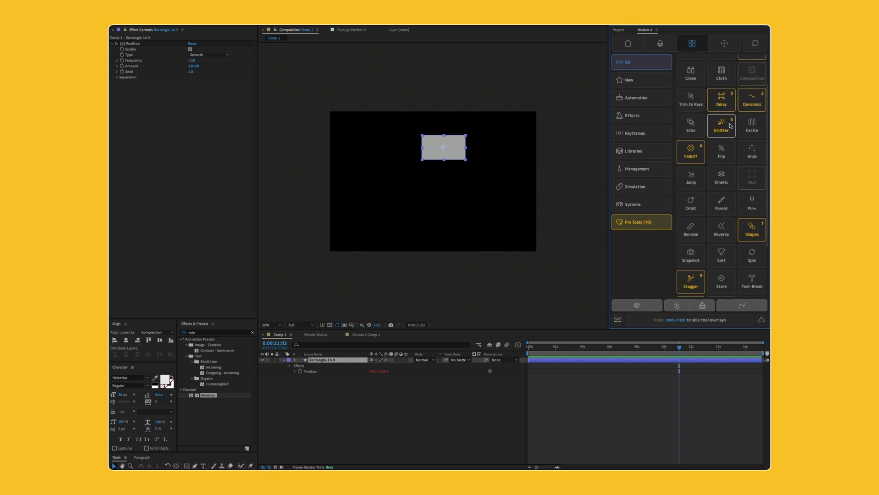
pyautogui.scroll(-2, 730, 128)
pyautogui.rightClick(692, 251)
pyautogui.scroll(4, 742, 183)
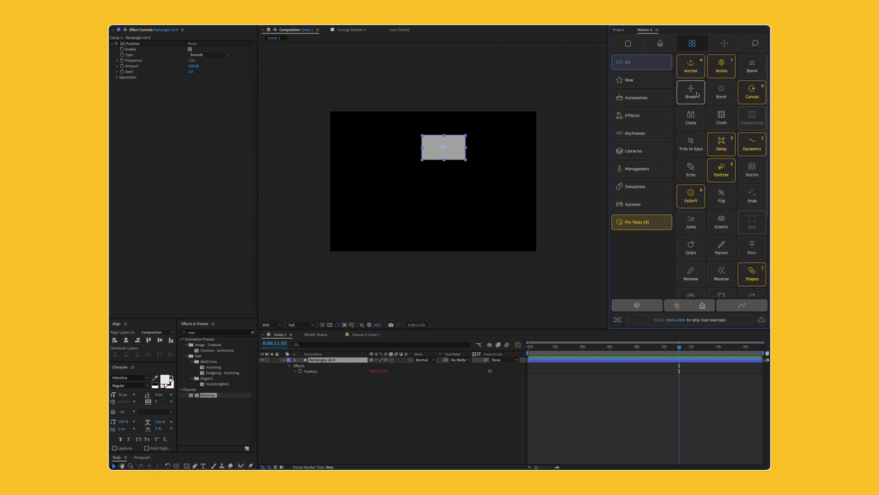
pyautogui.click(627, 43)
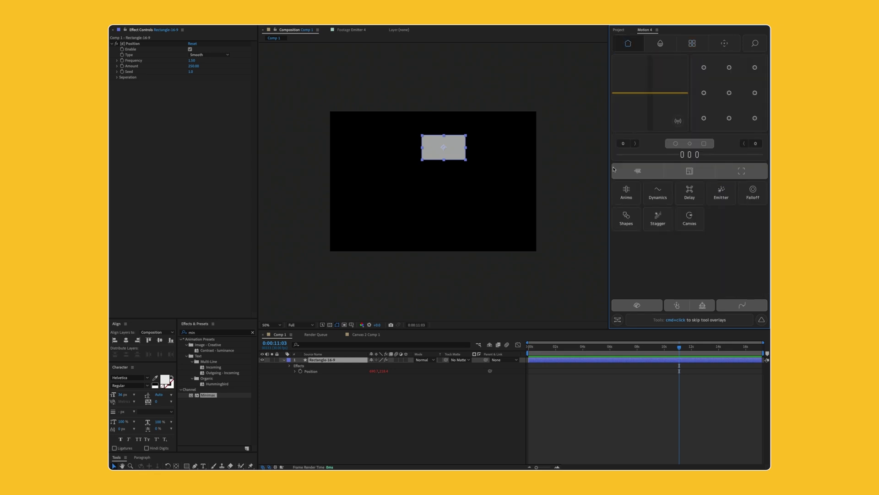
# Swap Timeline and Composition in the main tool row and use the Timeline tool to move the current time to frame 60
pyautogui.click(690, 171)
pyautogui.click(689, 172)
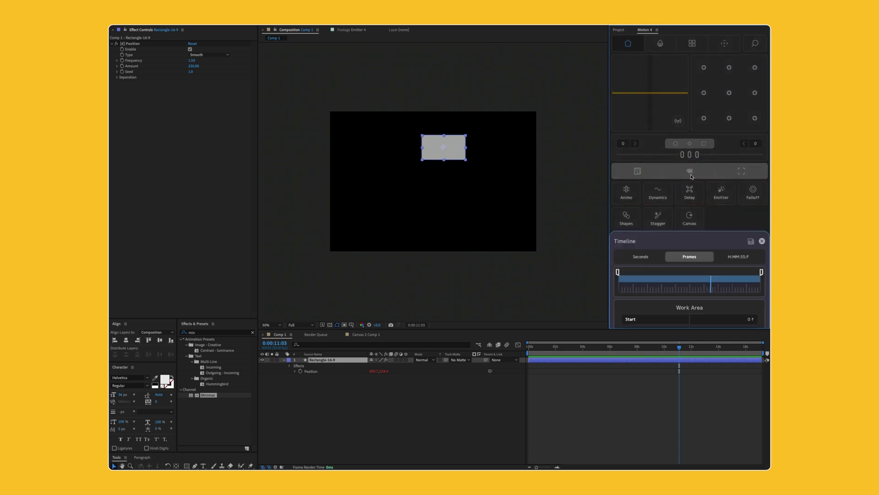
pyautogui.moveTo(637, 110)
pyautogui.mouseDown()
pyautogui.moveTo(722, 111)
pyautogui.moveTo(636, 111)
pyautogui.mouseUp()
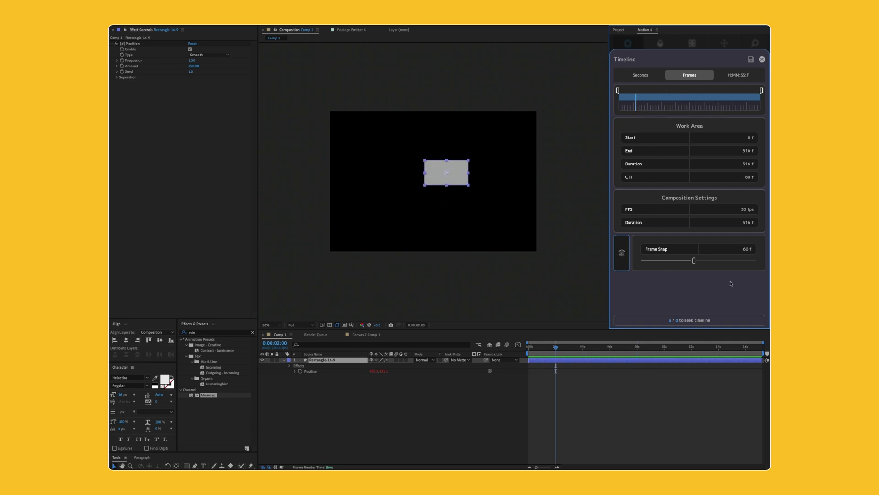
pyautogui.click(762, 59)
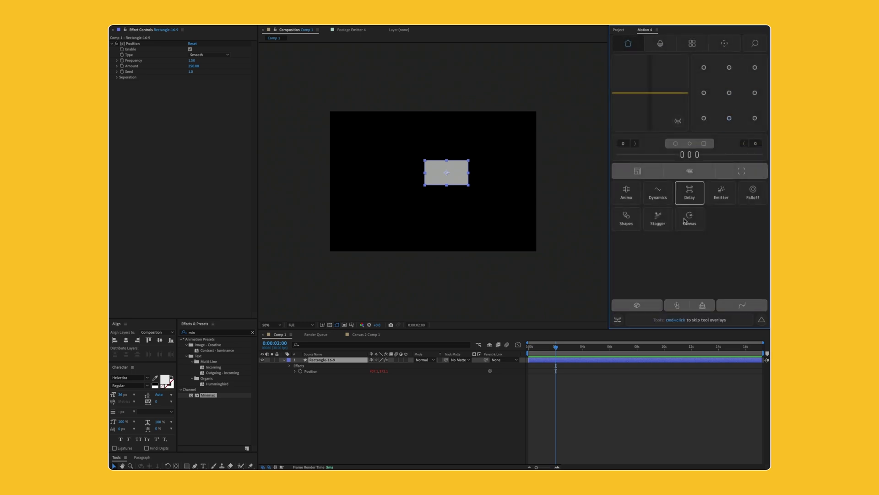
# Reorder the saved color palettes to Greyscale, Open Sky, Brights and close the palette library
pyautogui.click(657, 305)
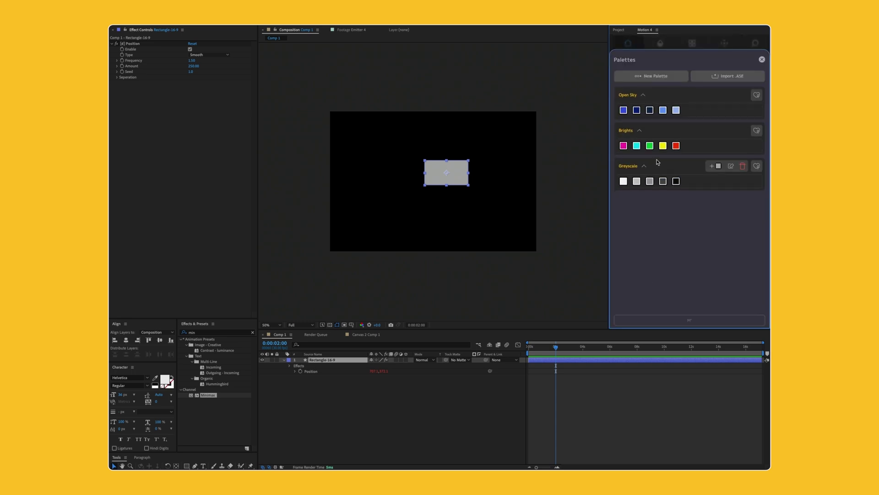
pyautogui.moveTo(657, 153); pyautogui.dragTo(665, 171)
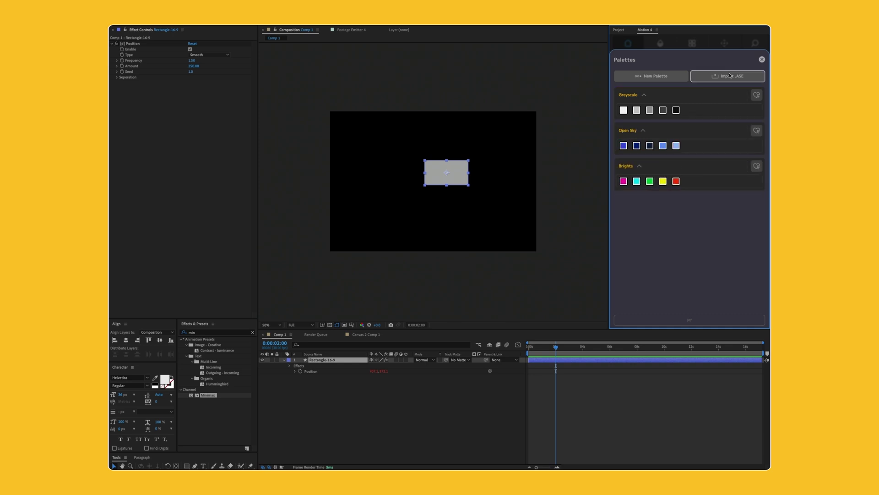
pyautogui.click(761, 60)
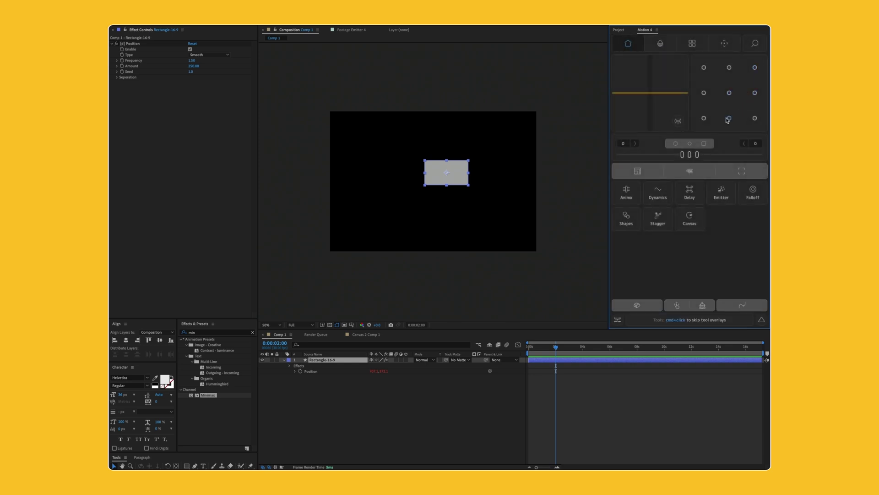
# Move the Fresh ones group above Default Easings in the Easing Library and close the library
pyautogui.click(733, 307)
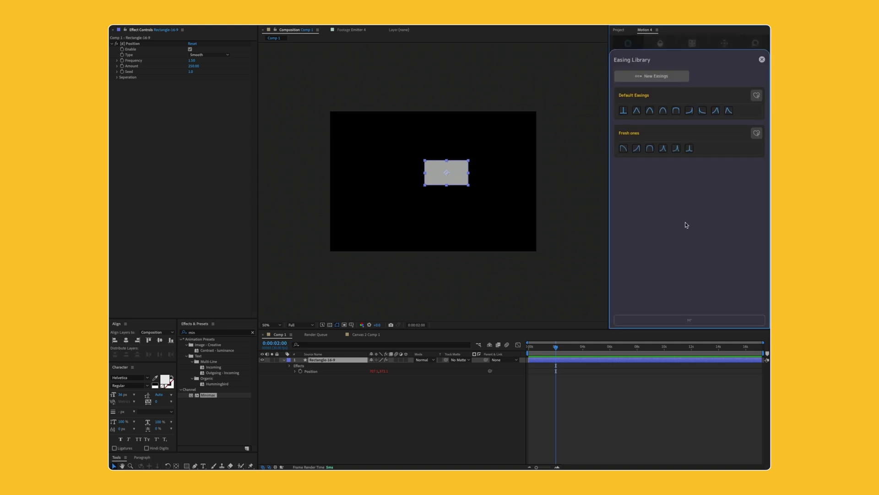
pyautogui.moveTo(654, 107); pyautogui.dragTo(659, 149)
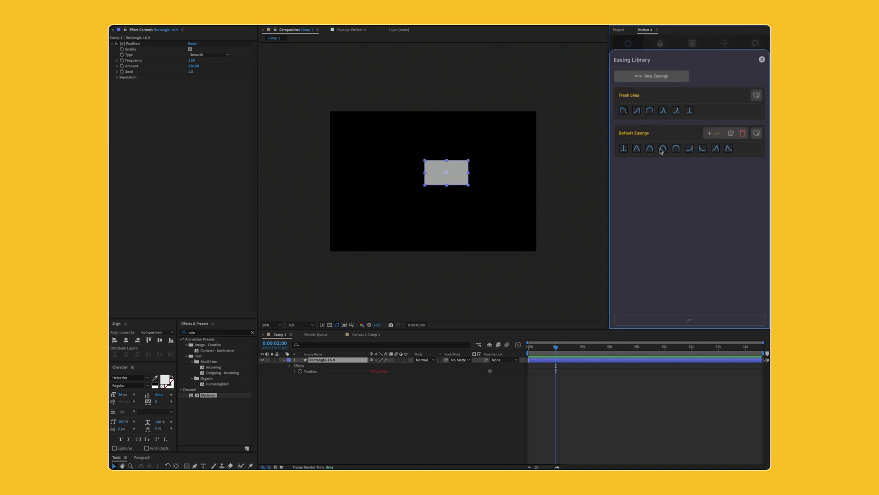
pyautogui.click(762, 59)
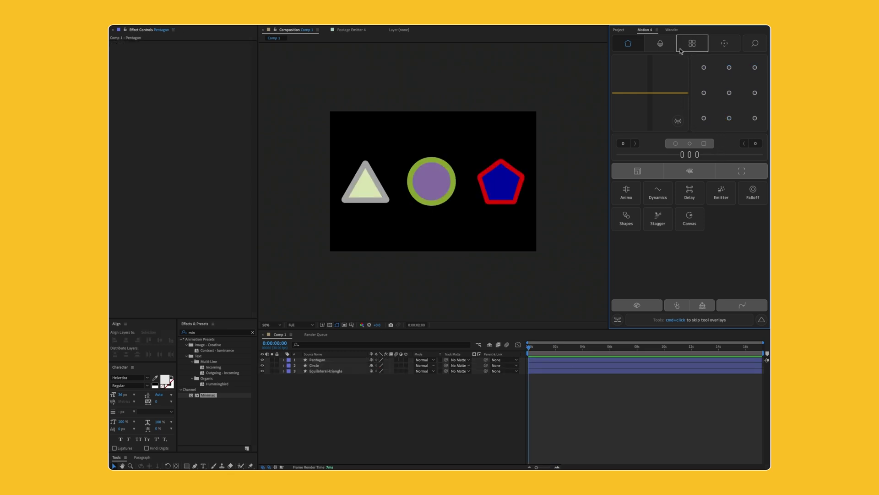
# Copy the fill and stroke colors of the pentagon and of the circle with Motion 4's color tools
pyautogui.click(672, 47)
pyautogui.click(504, 184)
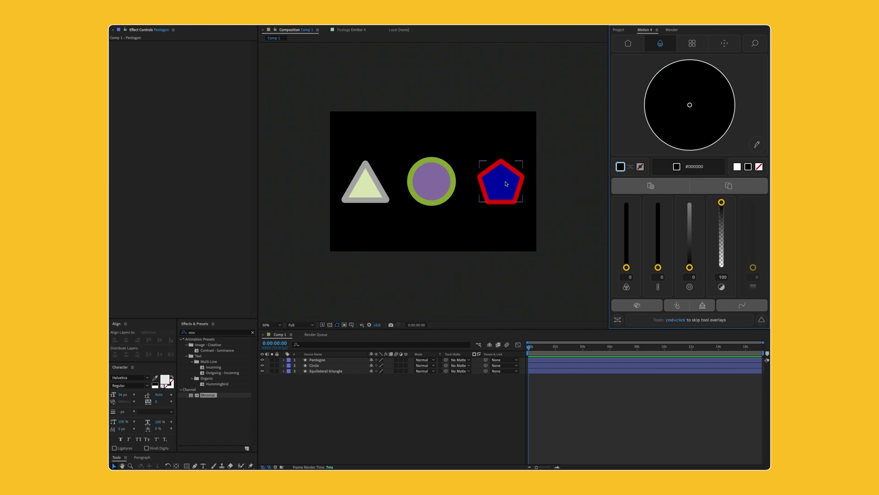
pyautogui.click(635, 186)
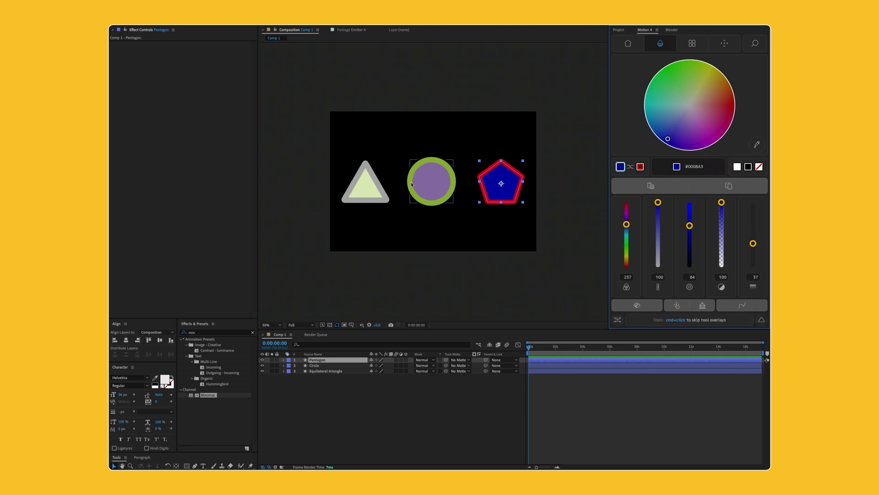
pyautogui.click(431, 183)
pyautogui.click(636, 191)
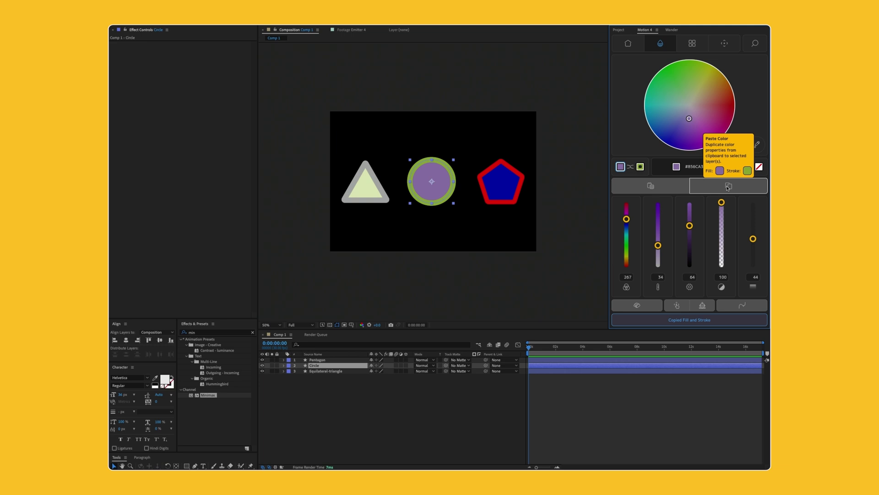
# Copy the triangle's fill and stroke colors and paste them onto the pentagon
pyautogui.click(383, 194)
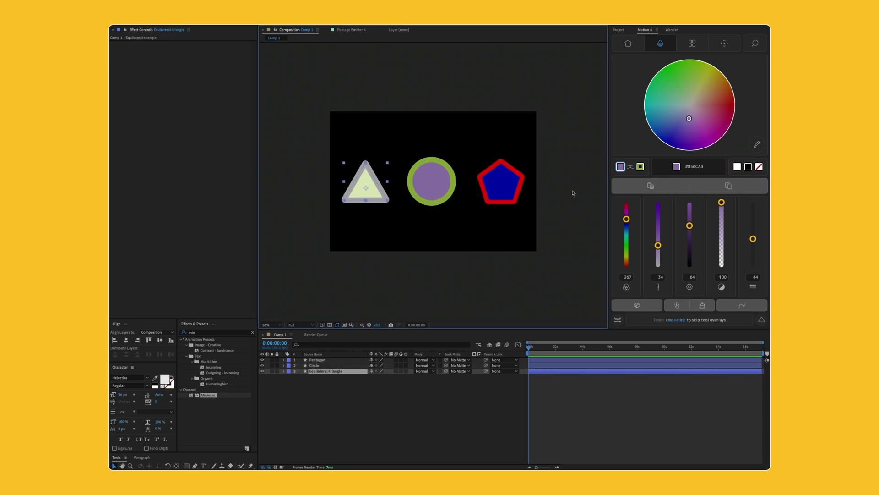
pyautogui.click(722, 189)
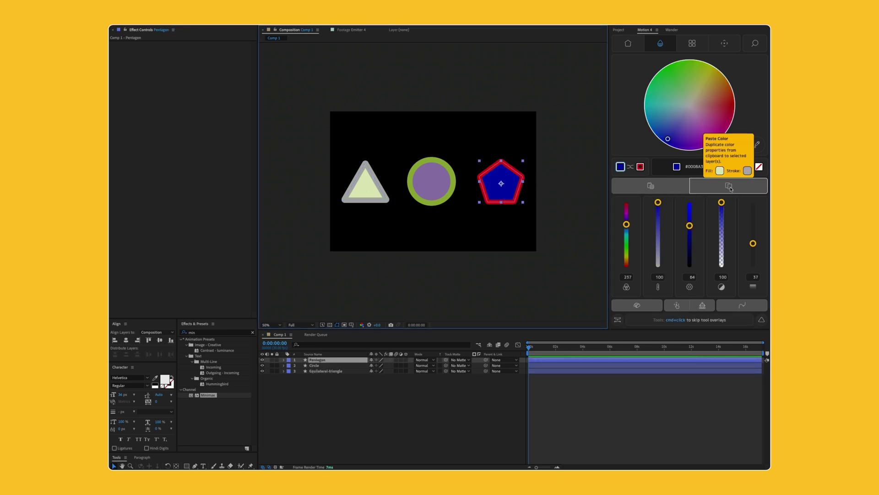
pyautogui.click(729, 187)
pyautogui.click(549, 142)
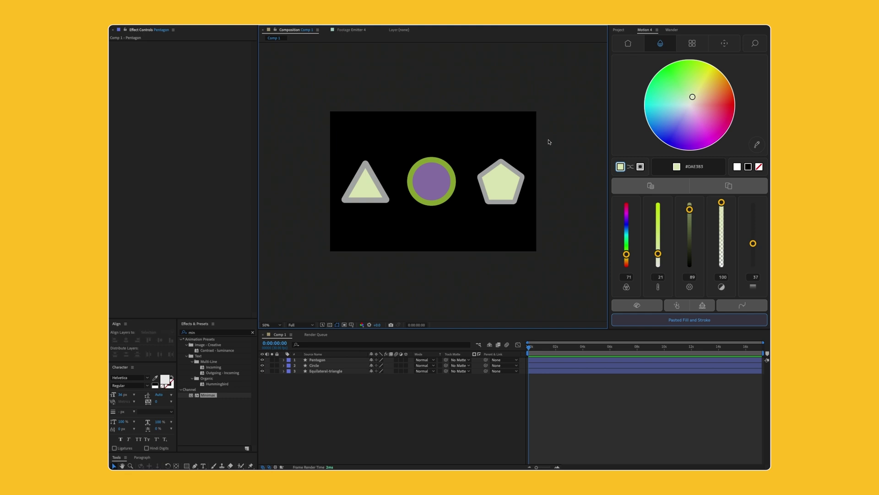
# Paste the triangle's fill and stroke colors onto the circle and return to Motion 4's home view
pyautogui.click(453, 177)
pyautogui.click(728, 186)
pyautogui.click(525, 139)
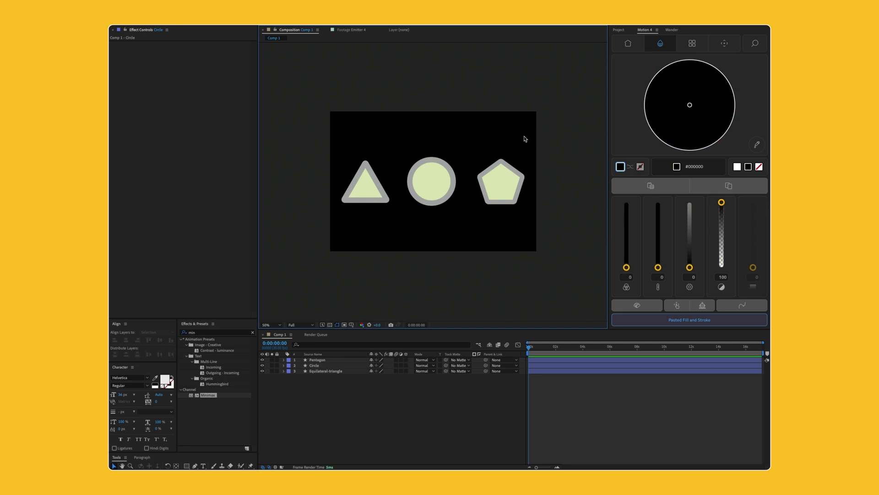
pyautogui.click(626, 46)
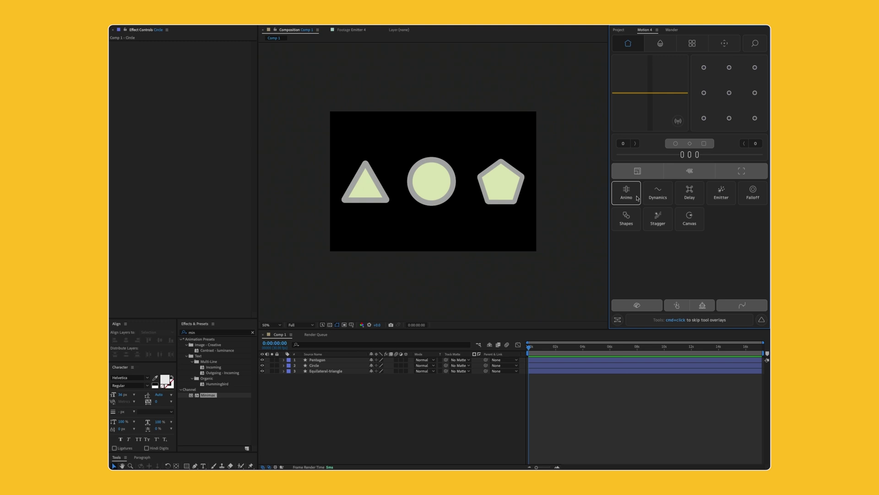
# Open the Shapes tool and preview its shapes with fill only, with neither, with stroke only, and with both Fill and Stroke enabled
pyautogui.click(633, 216)
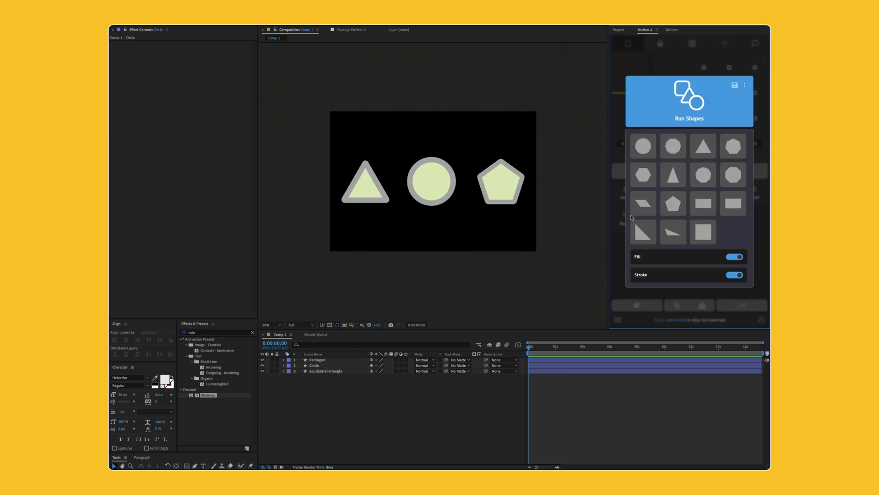
pyautogui.click(733, 275)
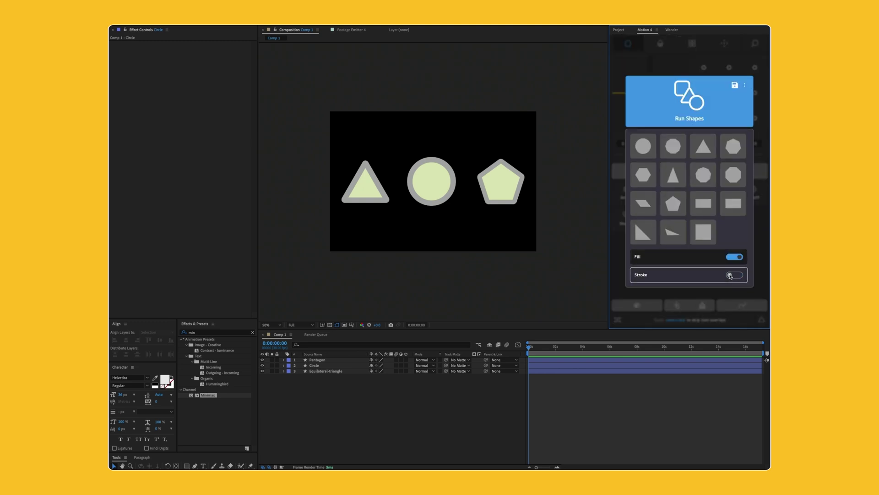
pyautogui.click(734, 257)
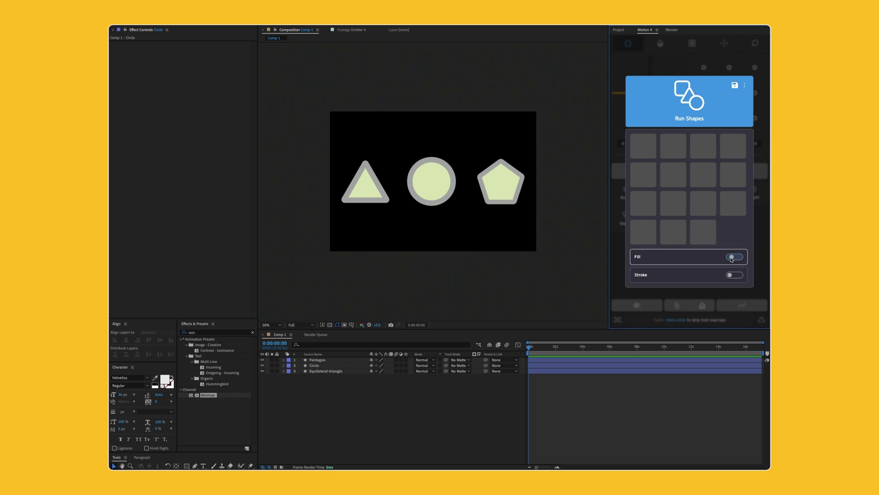
pyautogui.click(737, 276)
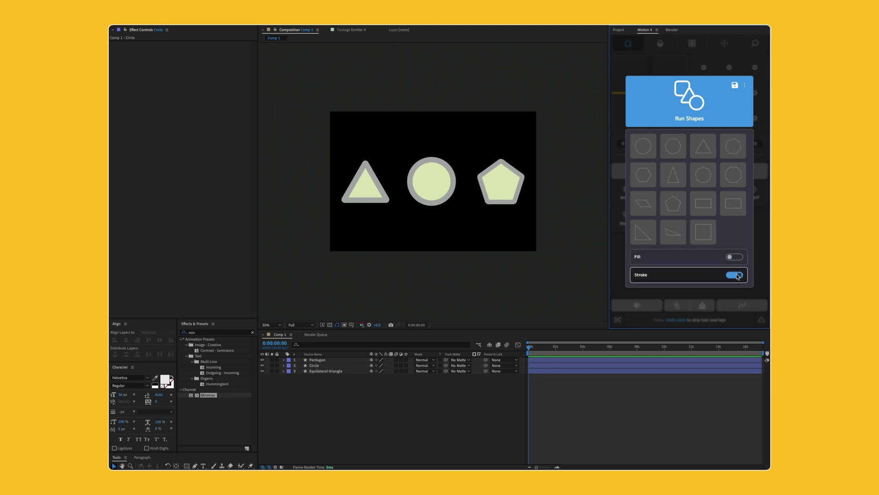
pyautogui.click(737, 275)
pyautogui.click(738, 275)
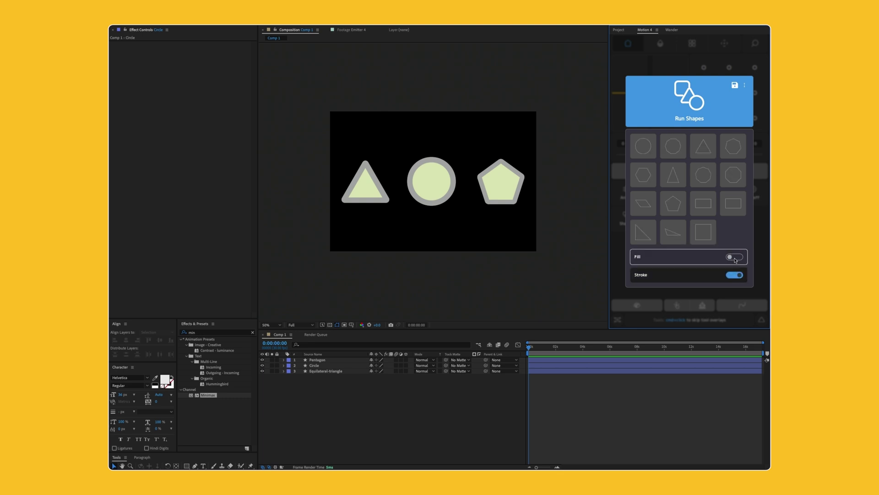
pyautogui.click(735, 258)
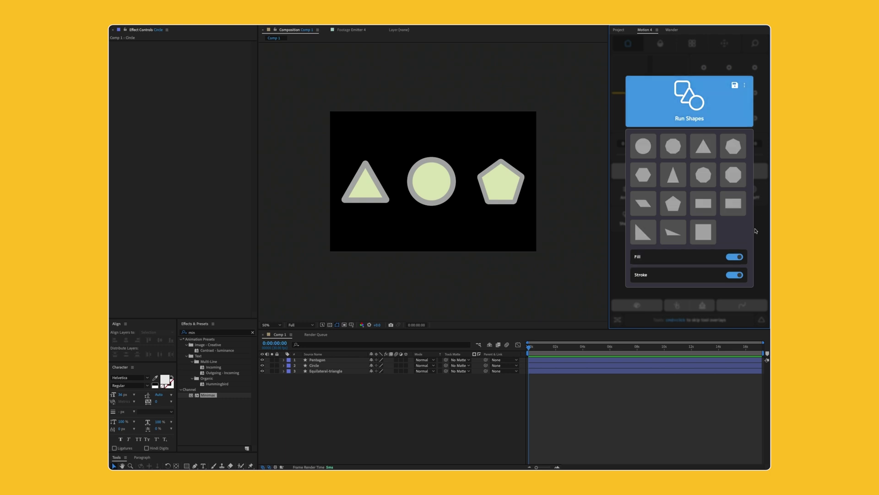
# Disable Stroke for the Shapes tool, save its settings with Fill enabled, and close the tool
pyautogui.click(737, 275)
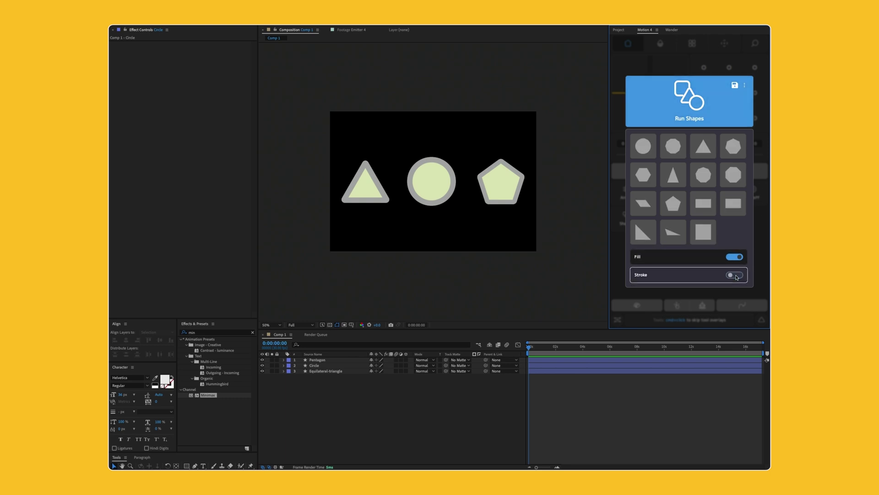
pyautogui.click(736, 85)
pyautogui.click(763, 228)
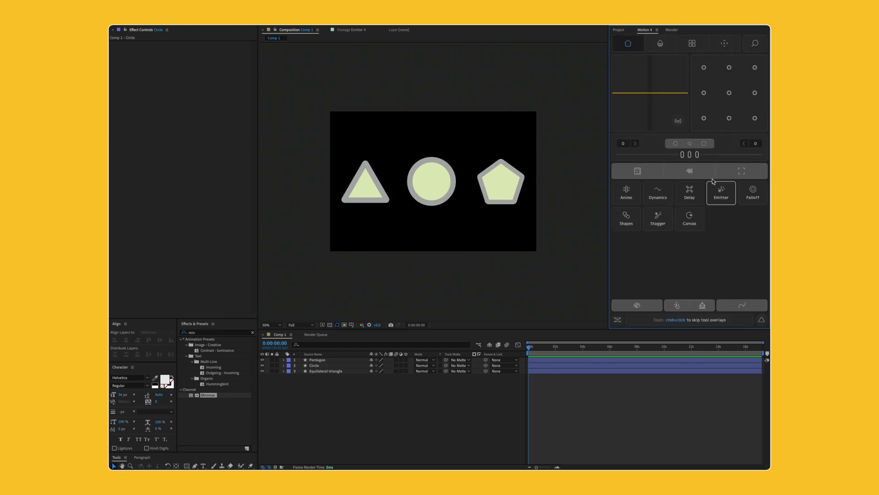
# Dock the Project panel alongside Effect Controls so it can be viewed together with Motion 4
pyautogui.click(618, 30)
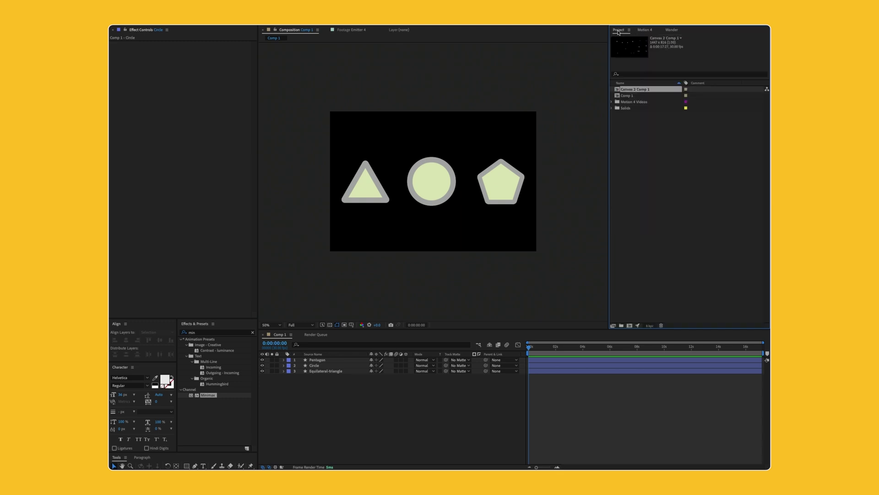
pyautogui.moveTo(619, 30); pyautogui.dragTo(142, 32)
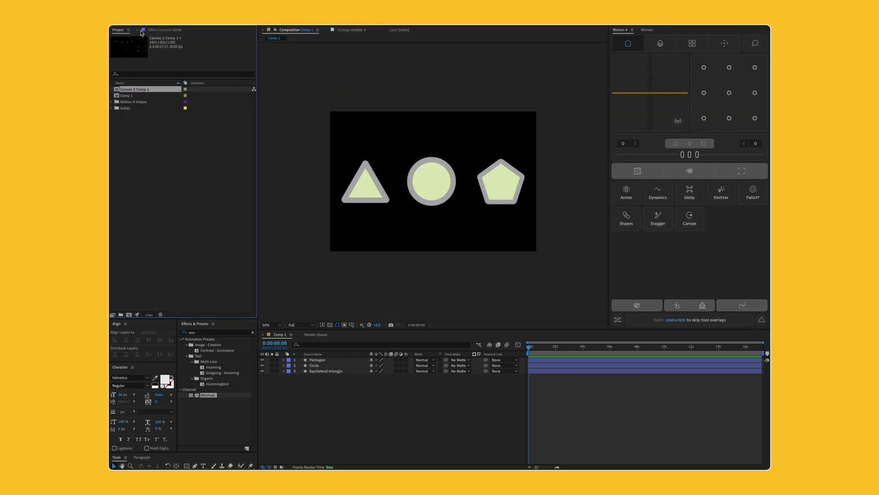
pyautogui.click(685, 258)
# Find Motion 4's Sort tool and run it on the Motion 4 Videos folder with Sort only selected folder enabled
pyautogui.click(751, 49)
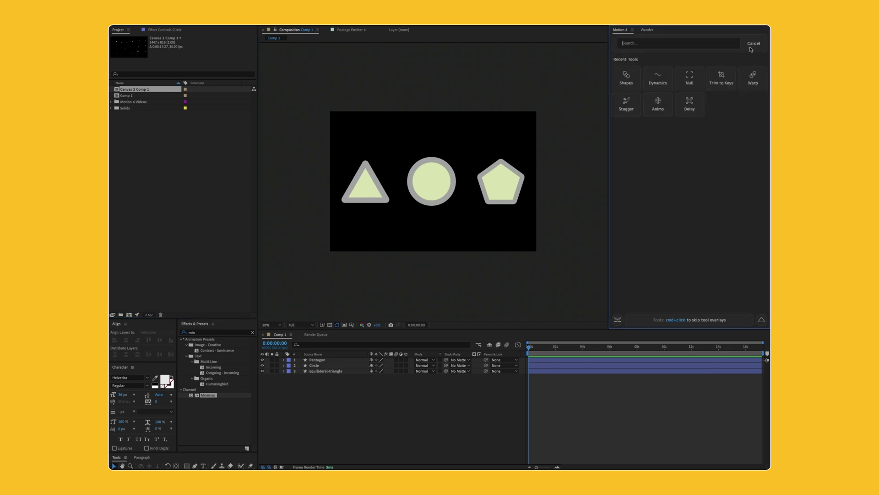
pyautogui.write('sort')
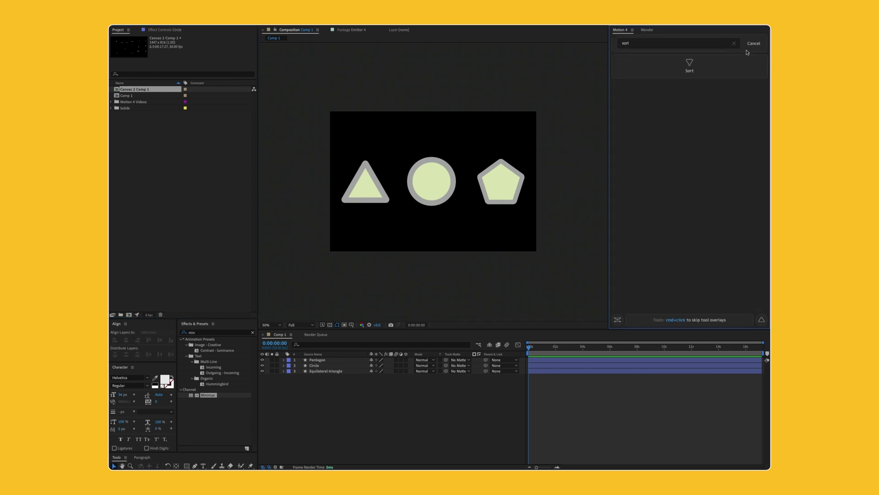
pyautogui.click(737, 64)
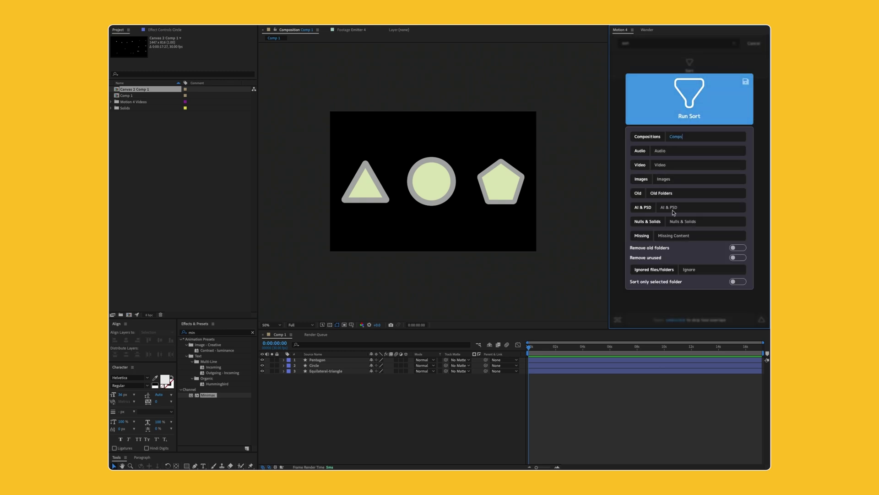
pyautogui.click(738, 282)
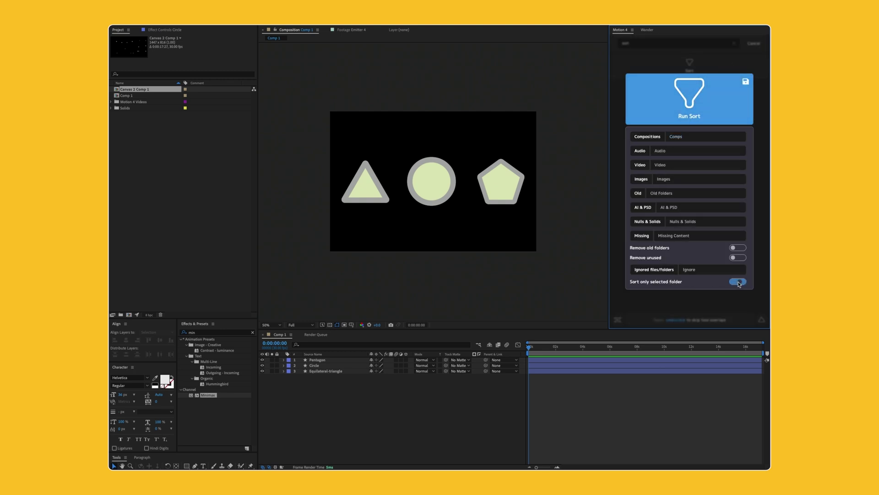
pyautogui.click(138, 102)
pyautogui.click(637, 115)
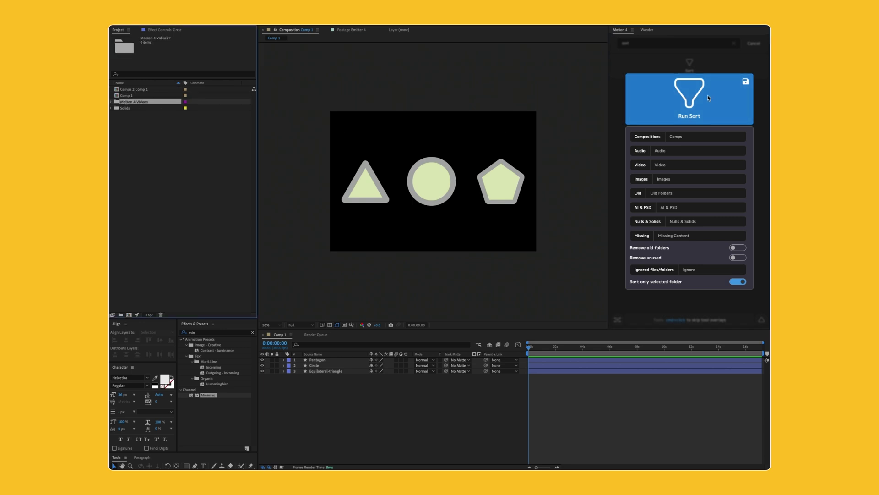
# Expand the Motion 4 Videos folder and its Video subfolder to examine the sorted footage, and return to Motion 4's home view
pyautogui.click(111, 102)
pyautogui.click(116, 108)
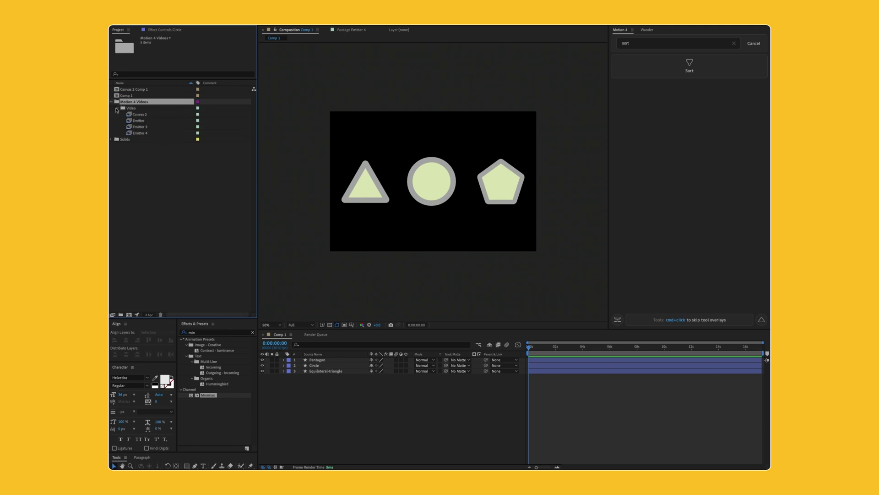
pyautogui.click(140, 175)
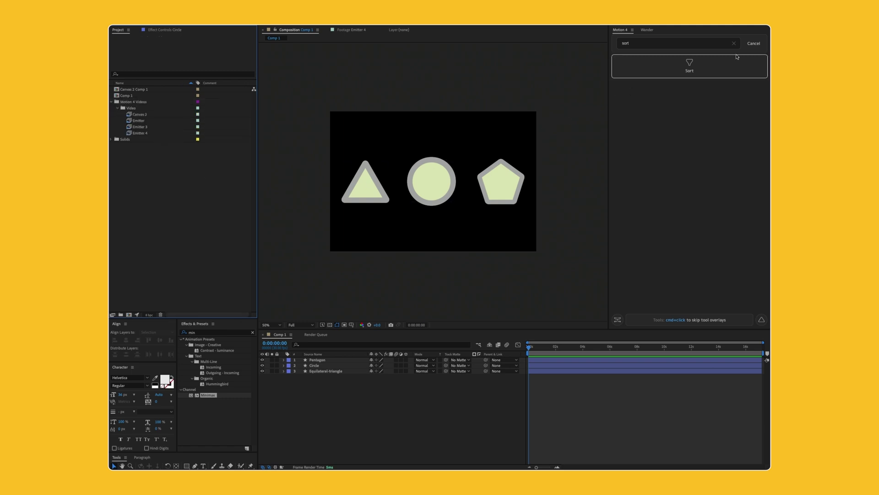
pyautogui.click(754, 44)
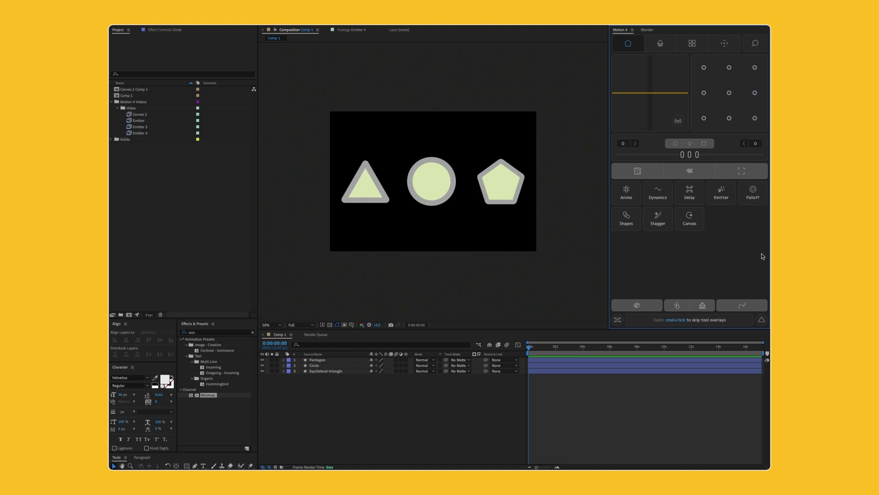